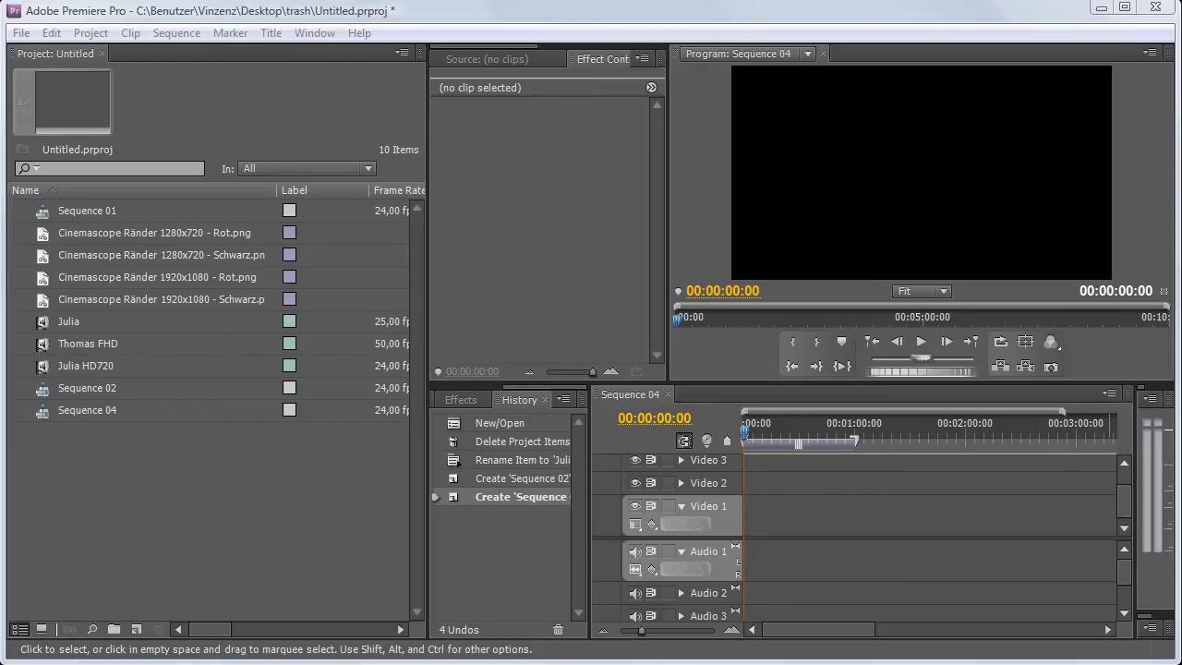
Bring the Calculations.txt notes listing the Cinemascope 2,4 : 1 frame and border sizes in front of Premiere.
{"action": "left_click", "coordinate": [304, 527]}
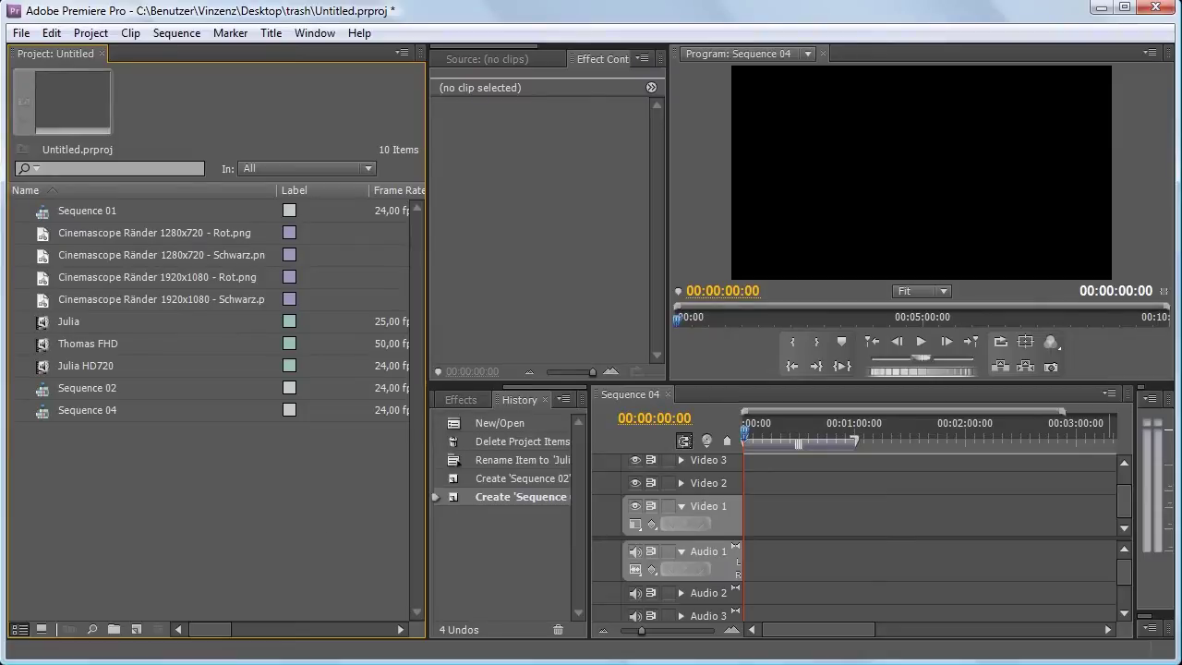
{"action": "key", "text": "alt+Tab"}
Highlight the 2,4 : 1 ratio and Full HD sizes: 1920 × 1080 frame, 800 picture, 140-pixel borders.
{"action": "left_click", "coordinate": [452, 209]}
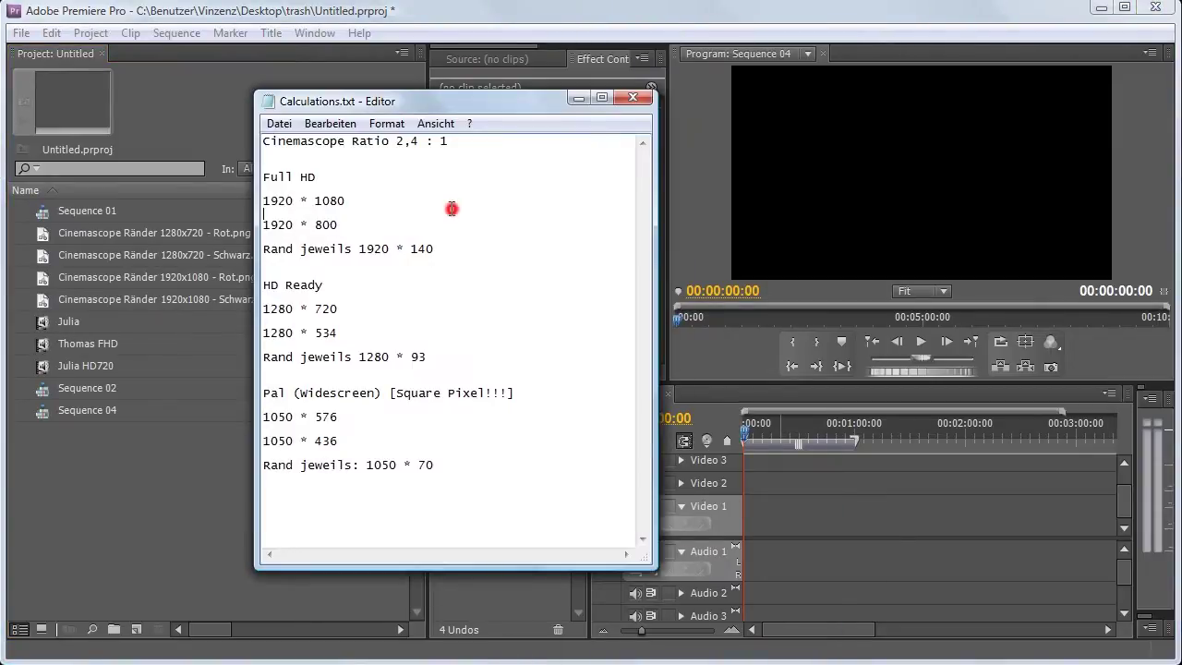
{"action": "left_click", "coordinate": [557, 145]}
{"action": "left_click", "coordinate": [341, 178]}
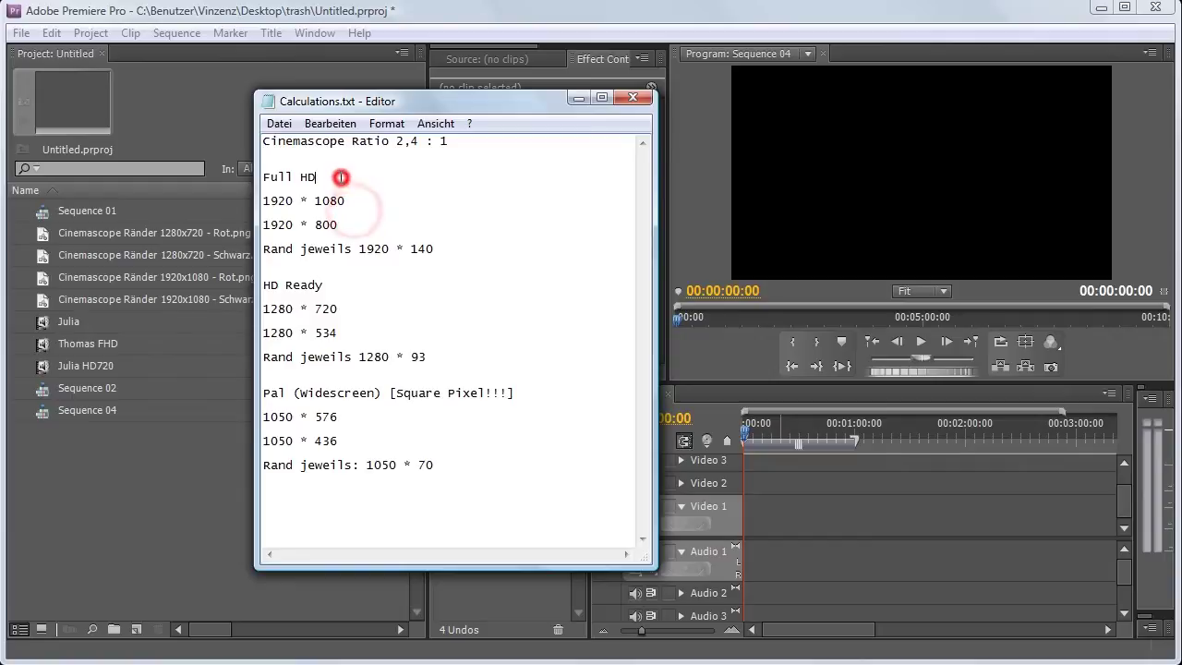
{"action": "left_click", "coordinate": [336, 162]}
{"action": "left_click", "coordinate": [411, 183]}
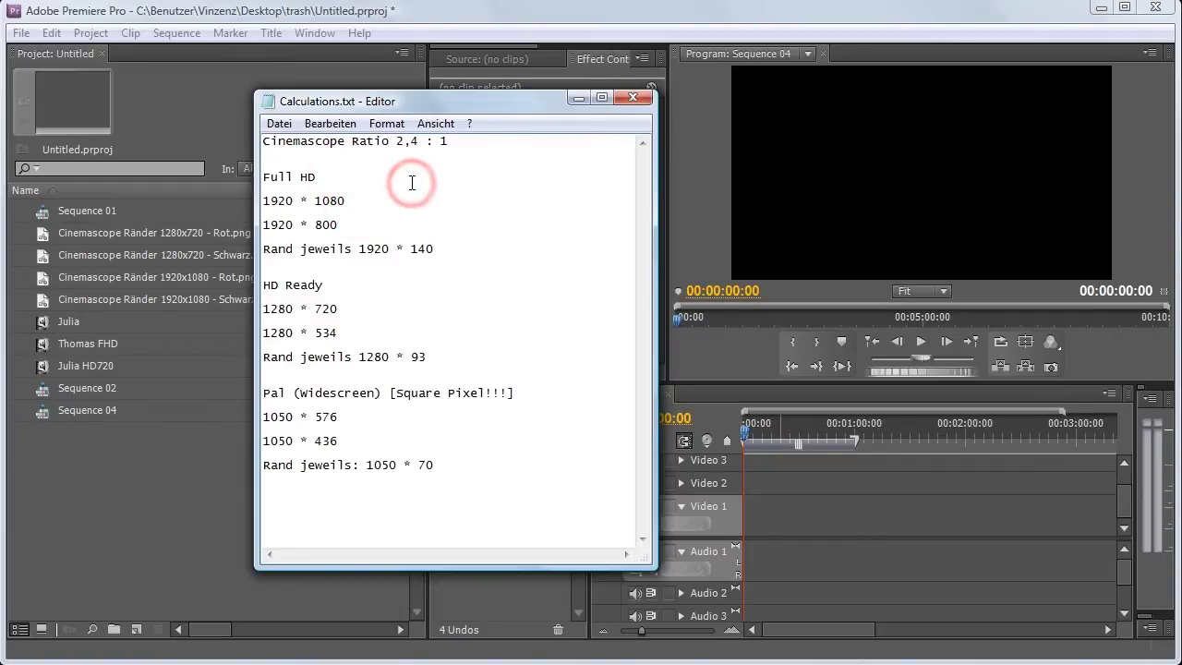
{"action": "left_click_drag", "start_coordinate": [358, 201], "coordinate": [286, 191]}
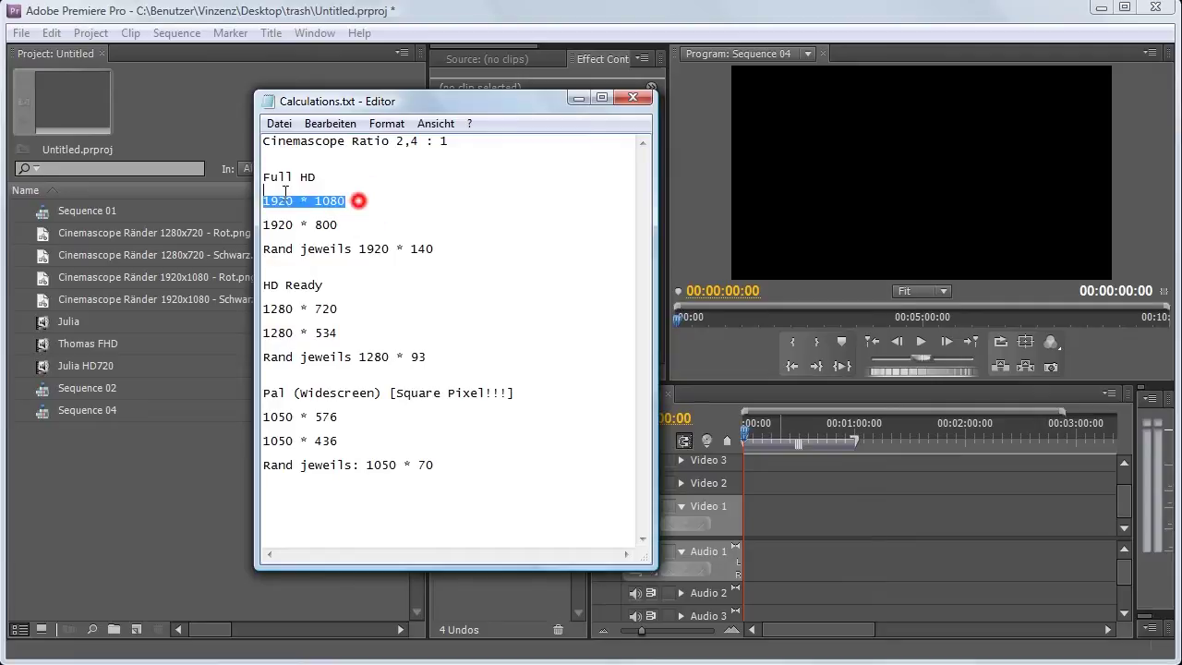
{"action": "left_click", "coordinate": [369, 198]}
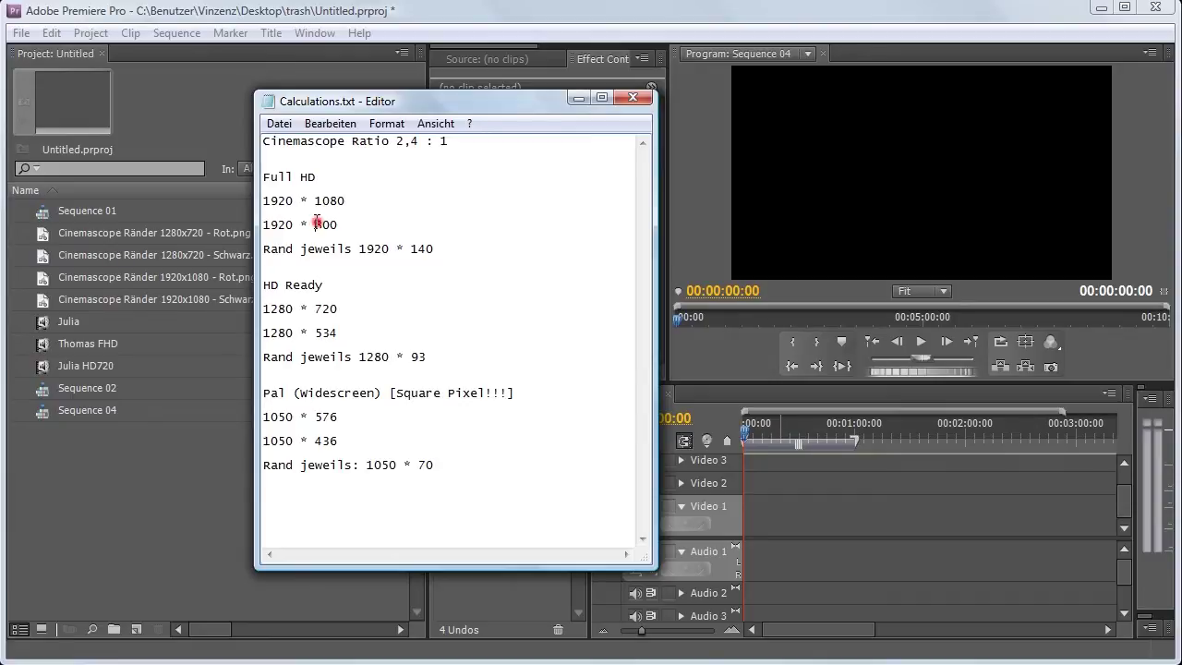
{"action": "left_click", "coordinate": [338, 224]}
{"action": "double_click", "coordinate": [412, 247]}
{"action": "right_click", "coordinate": [452, 245]}
Highlight HD Ready's 720/534 heights with 93-pixel borders and PAL's 70-pixel borders, then return to Premiere.
{"action": "left_click_drag", "start_coordinate": [266, 280], "coordinate": [325, 285]}
{"action": "left_click", "coordinate": [338, 323]}
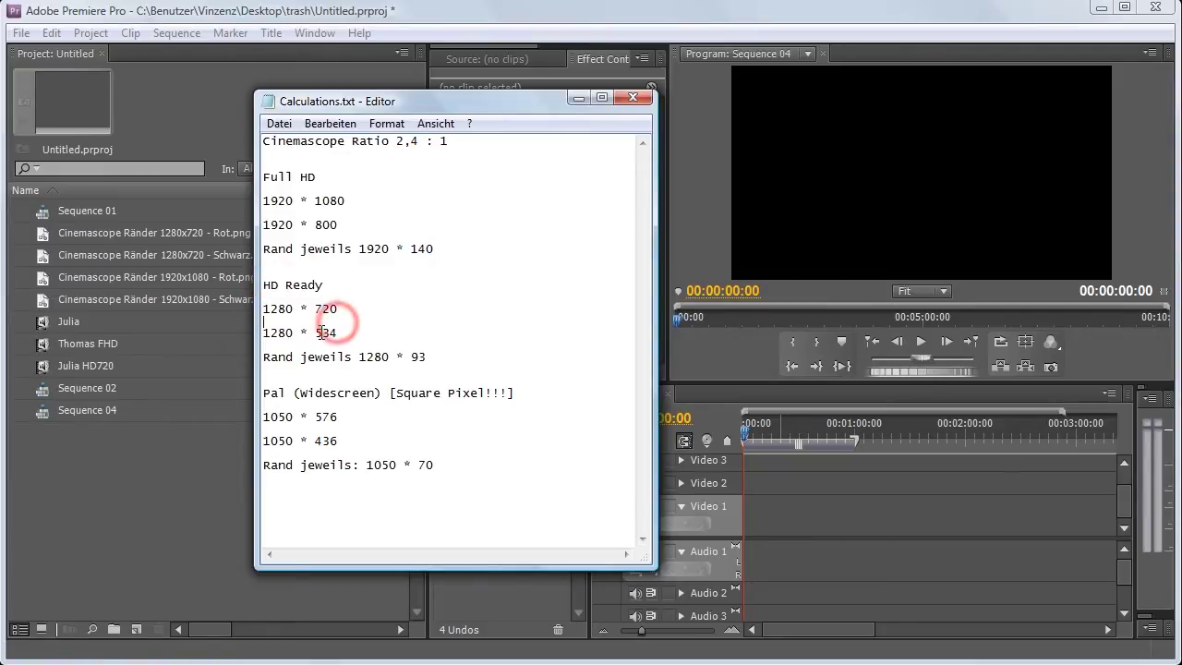
{"action": "double_click", "coordinate": [418, 356]}
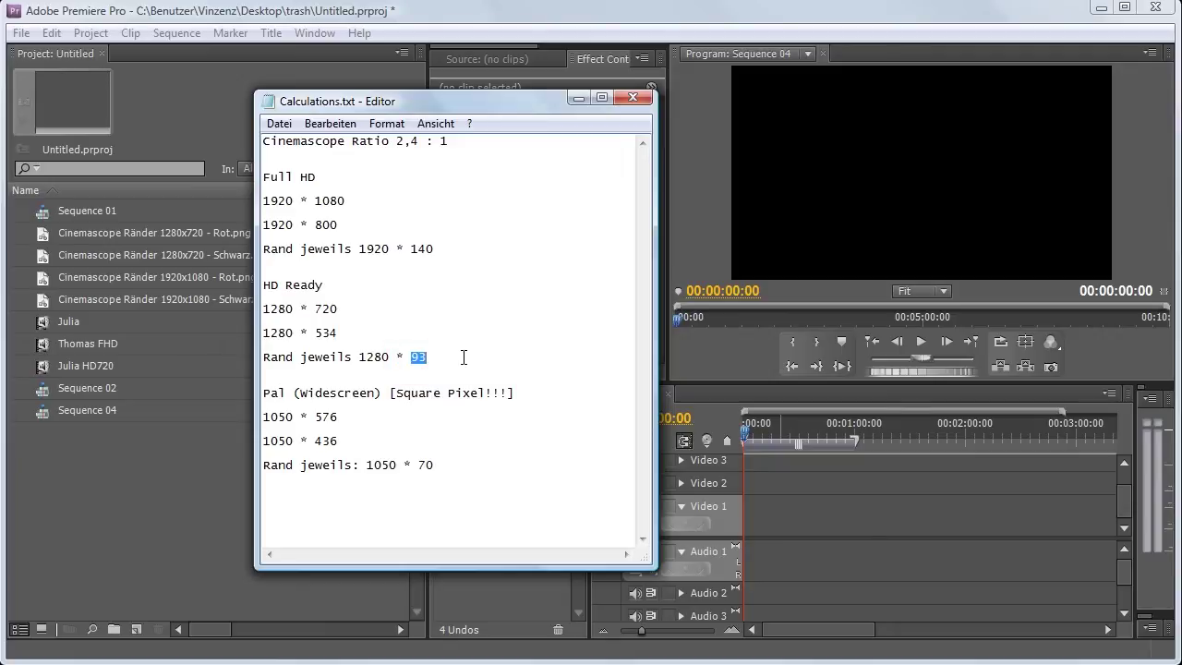
{"action": "left_click_drag", "start_coordinate": [265, 393], "coordinate": [506, 396]}
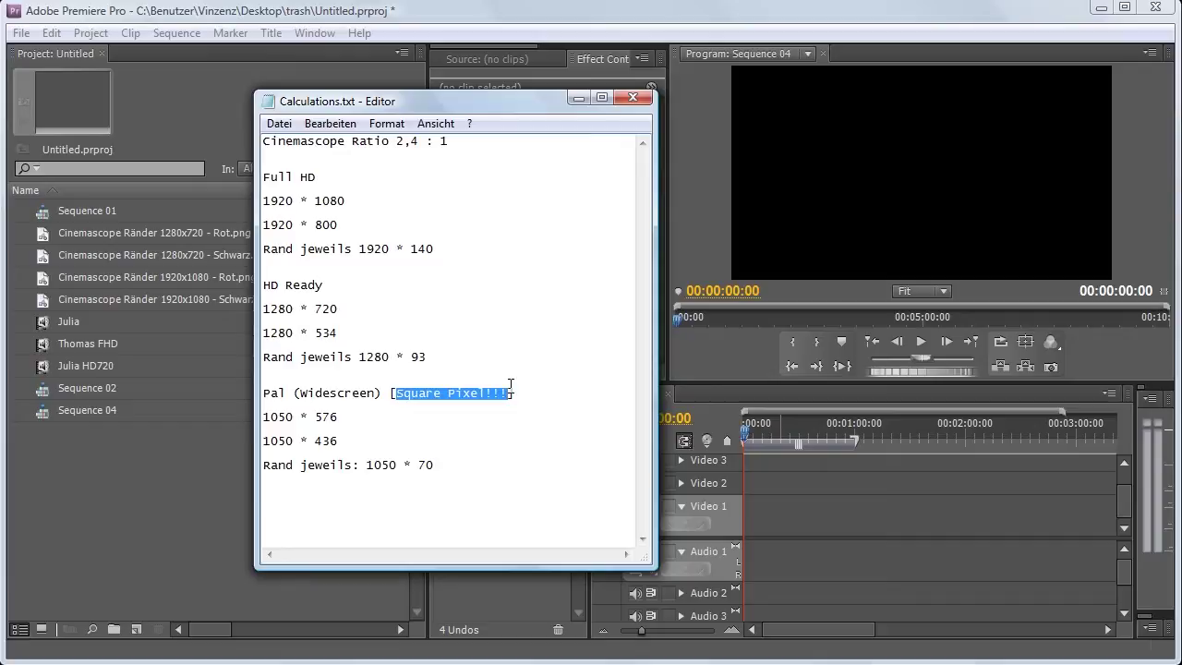
{"action": "mouse_move", "coordinate": [543, 396]}
{"action": "left_mouse_down"}
{"action": "mouse_move", "coordinate": [275, 397]}
{"action": "mouse_move", "coordinate": [338, 412]}
{"action": "left_mouse_up"}
{"action": "left_click", "coordinate": [280, 400]}
{"action": "left_click", "coordinate": [341, 414]}
{"action": "left_click_drag", "start_coordinate": [418, 465], "coordinate": [434, 467]}
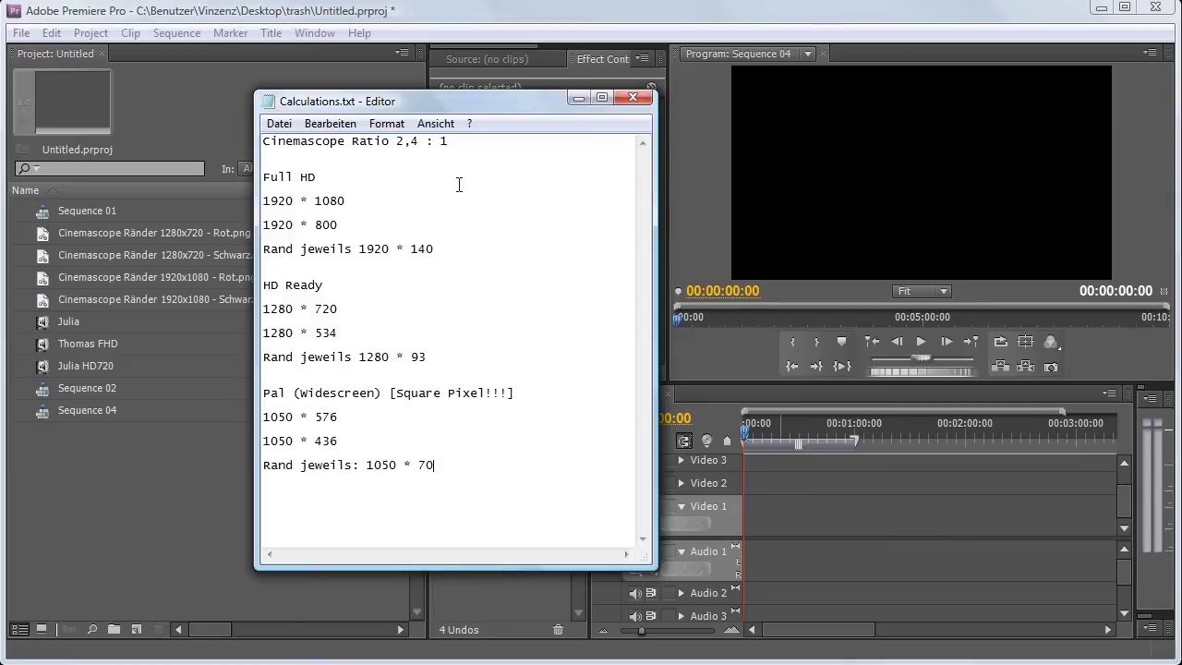
{"action": "left_click", "coordinate": [395, 12]}
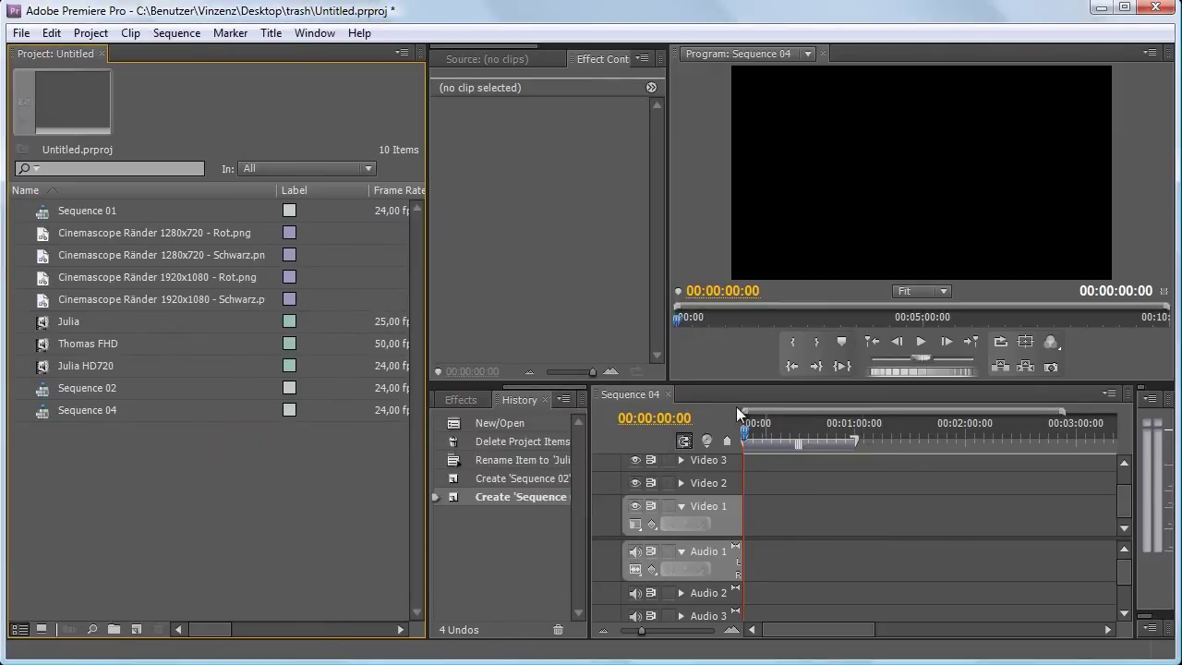
Place the Julia HD720 clip on Video 1 at 00:00 in Sequence 04.
{"action": "left_click", "coordinate": [627, 396]}
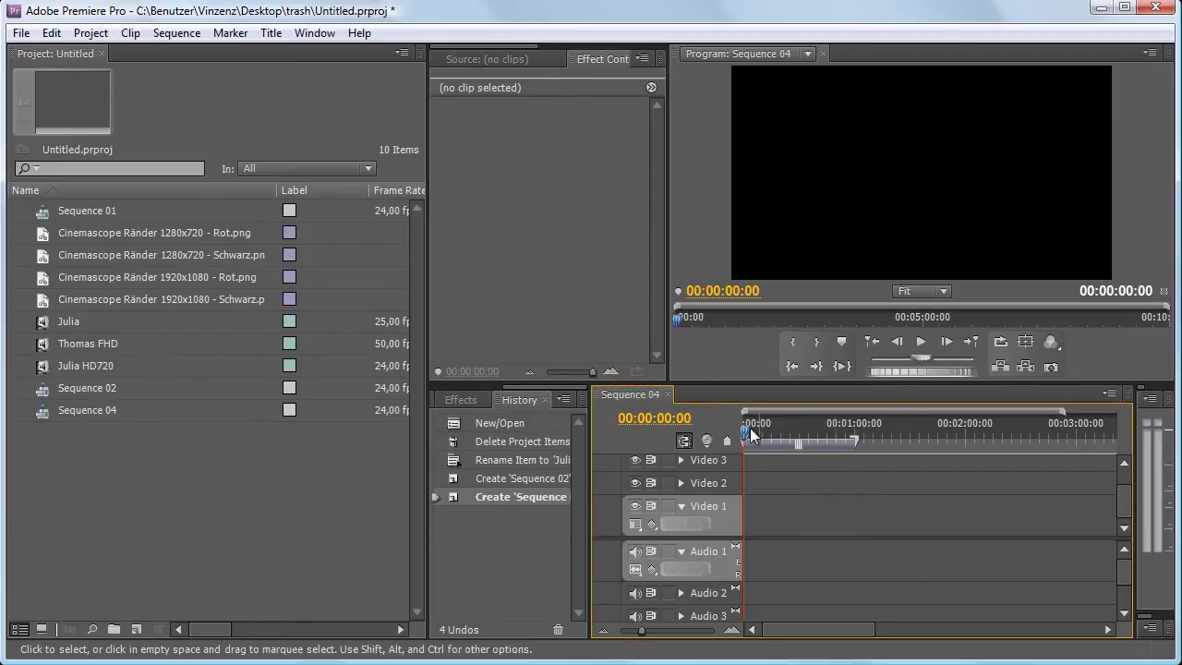
{"action": "left_click", "coordinate": [80, 366]}
{"action": "left_click", "coordinate": [146, 499]}
{"action": "left_click", "coordinate": [43, 370]}
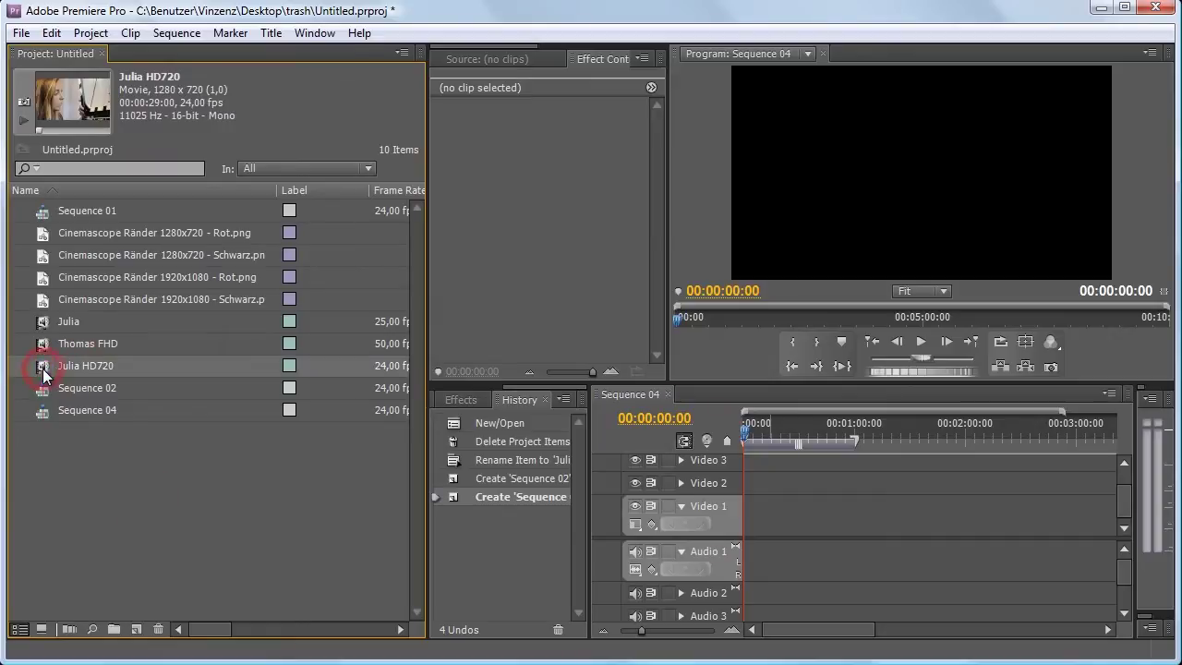
{"action": "left_click_drag", "start_coordinate": [43, 370], "coordinate": [753, 515]}
Preview the sequence at 00:00:11:12 and 00:00:19:00, and preview the 1920x1080 black border image.
{"action": "left_click", "coordinate": [765, 428]}
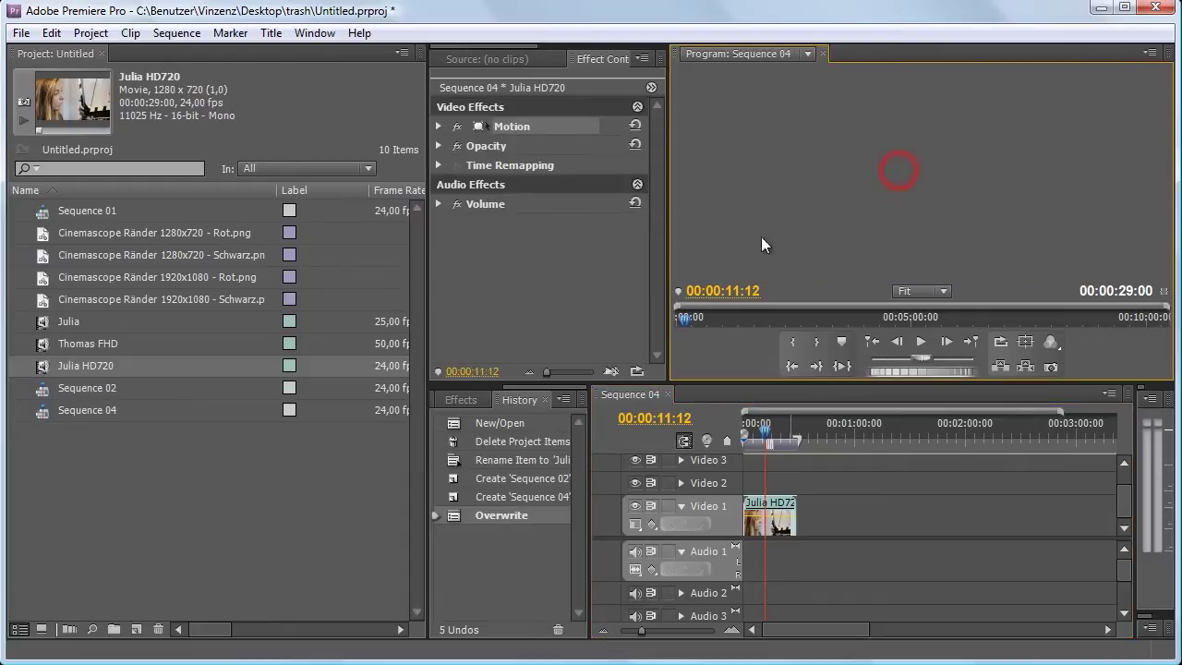
{"action": "left_click", "coordinate": [780, 427]}
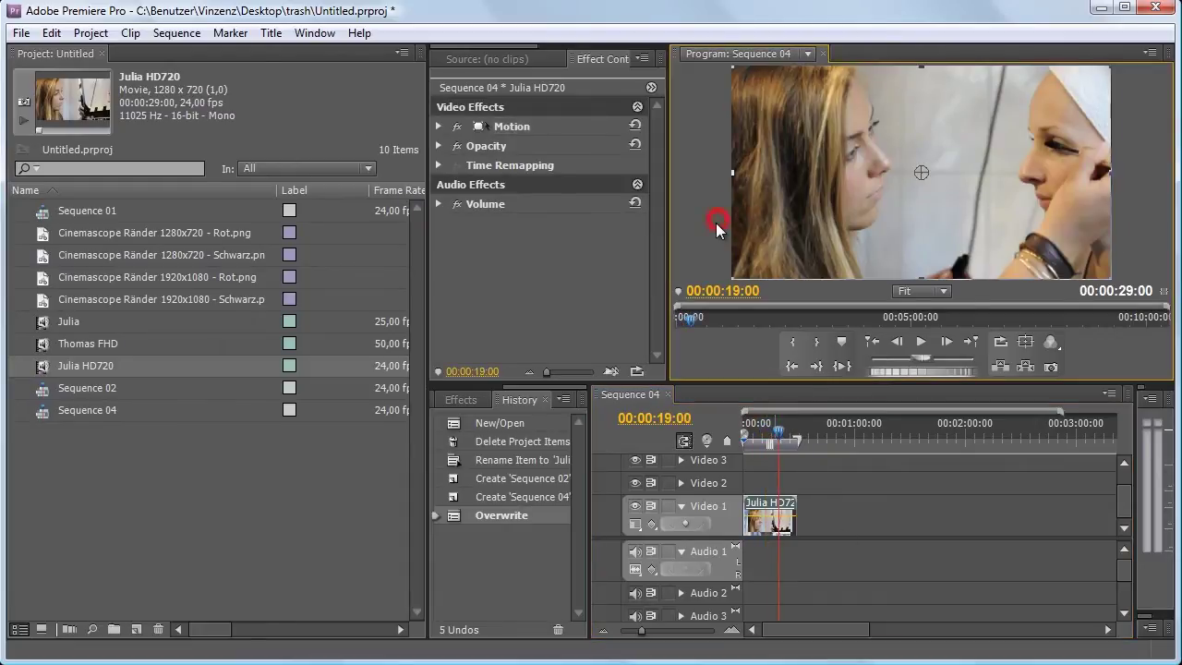
{"action": "left_click", "coordinate": [1137, 181]}
{"action": "left_click", "coordinate": [692, 185]}
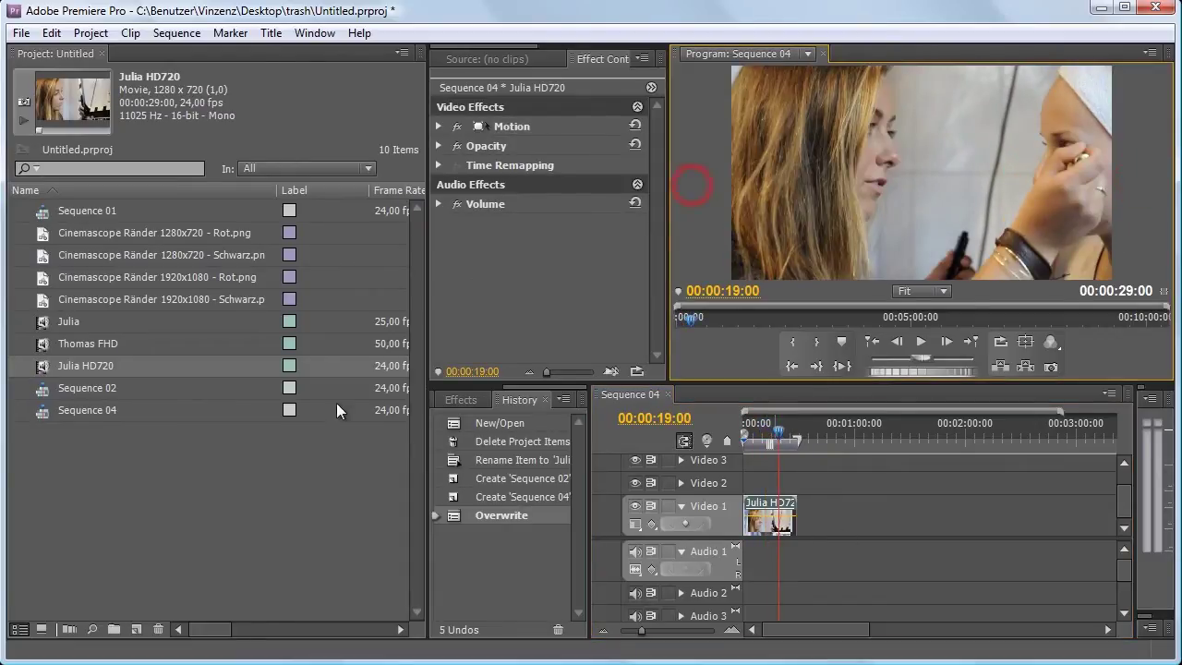
{"action": "left_click", "coordinate": [74, 307]}
{"action": "left_click", "coordinate": [178, 595]}
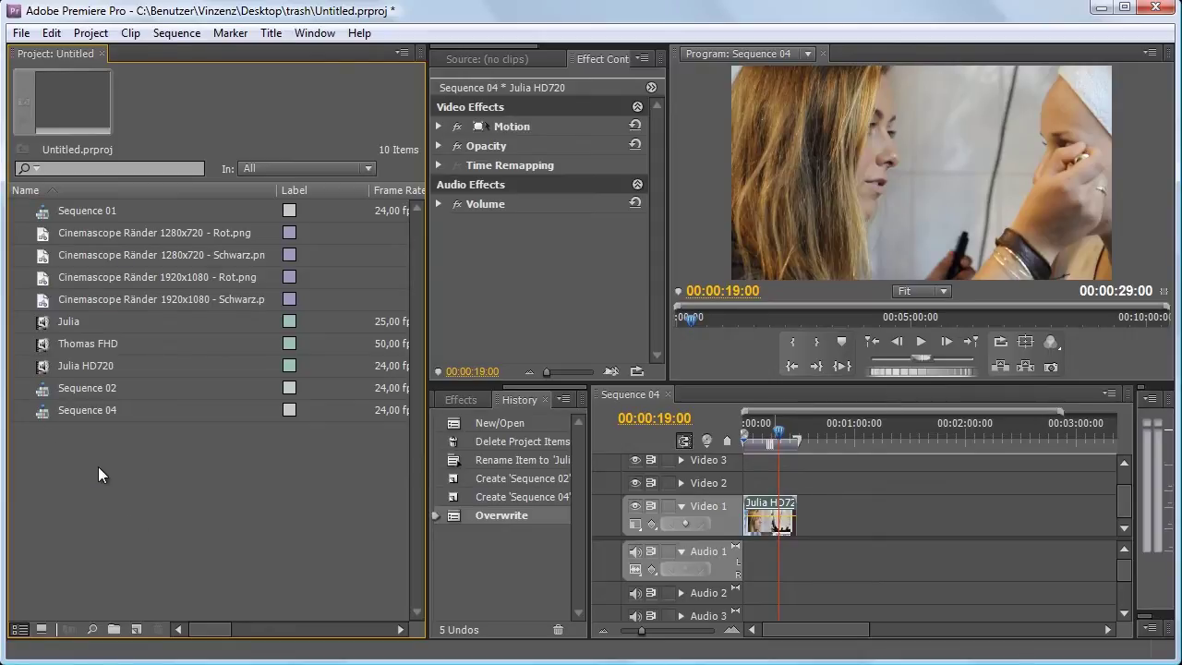
{"action": "left_click", "coordinate": [37, 255]}
{"action": "left_click", "coordinate": [37, 232]}
{"action": "left_click", "coordinate": [43, 255]}
{"action": "left_click", "coordinate": [43, 277]}
{"action": "left_click", "coordinate": [46, 299]}
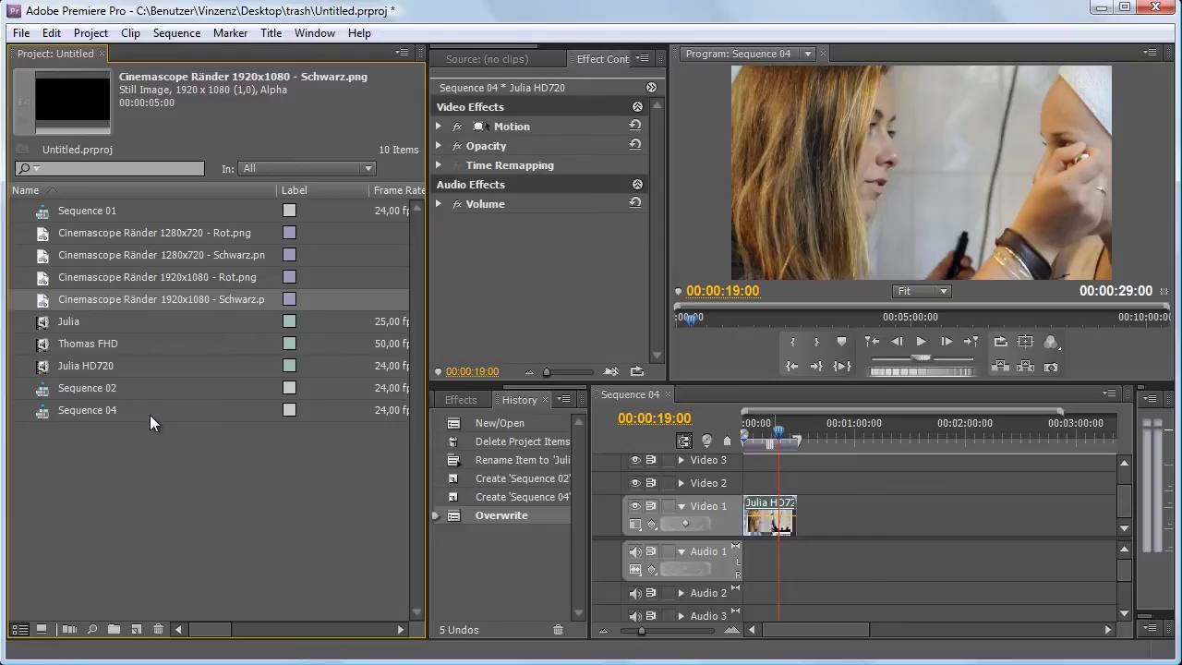
{"action": "left_click", "coordinate": [55, 256]}
{"action": "left_click", "coordinate": [46, 232]}
{"action": "left_click", "coordinate": [47, 256]}
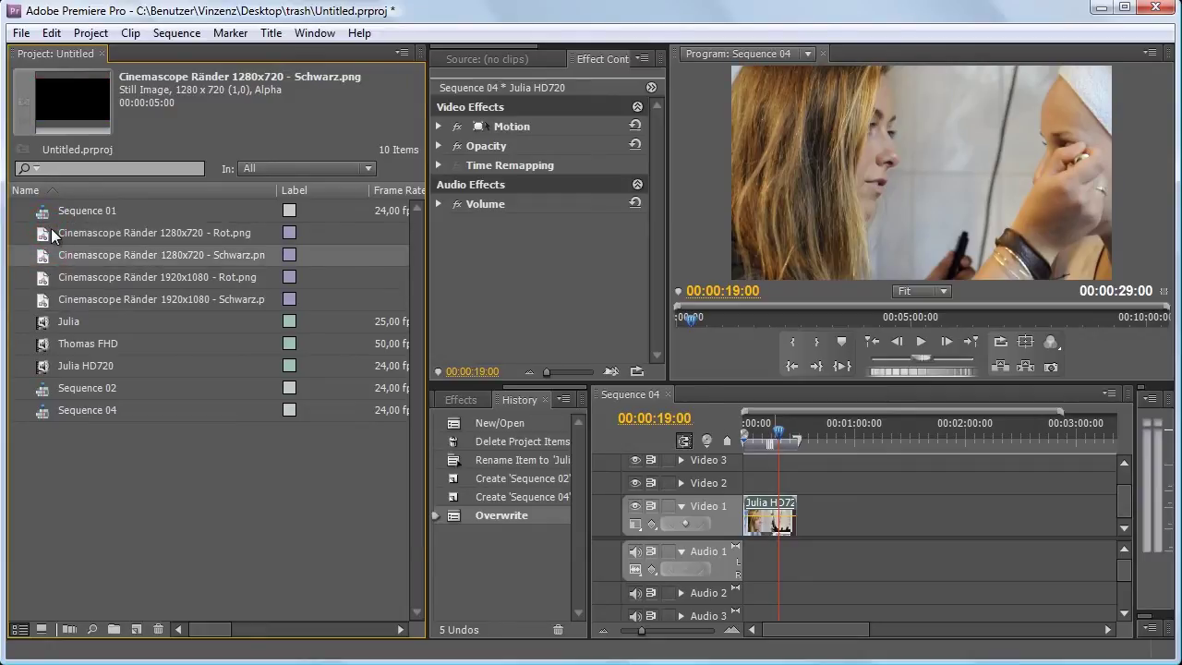
{"action": "left_click", "coordinate": [50, 237]}
{"action": "left_click", "coordinate": [52, 242], "text": "ctrl"}
{"action": "left_click", "coordinate": [48, 238]}
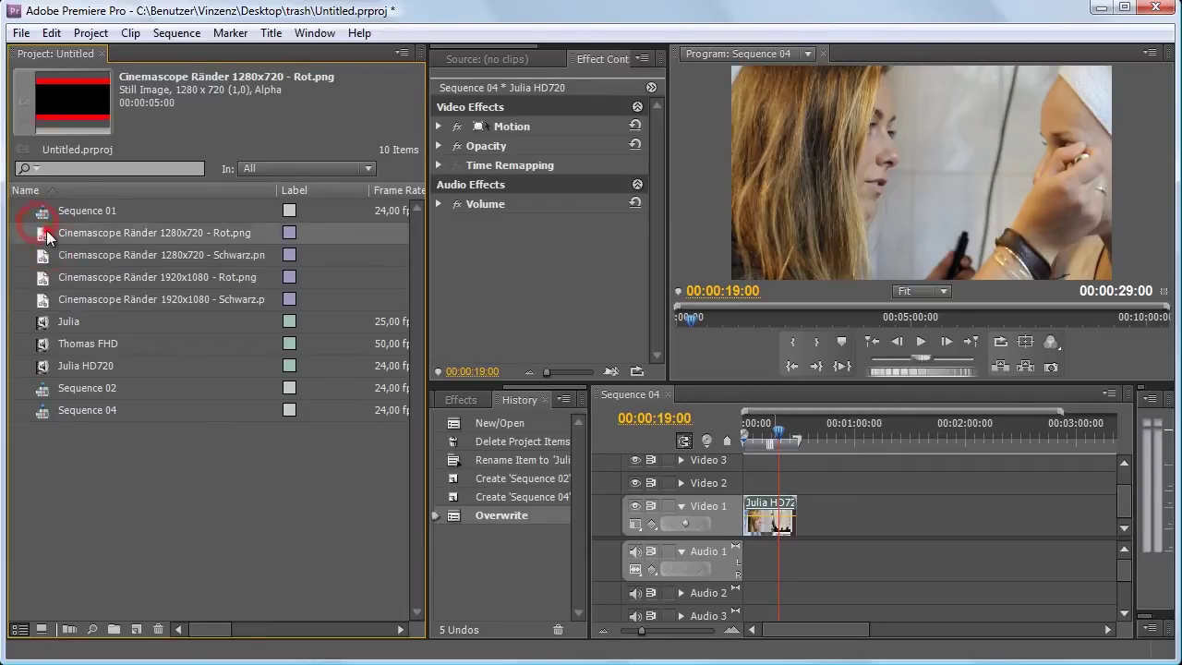
{"action": "mouse_move", "coordinate": [44, 234]}
{"action": "left_mouse_down"}
{"action": "mouse_move", "coordinate": [772, 483]}
{"action": "mouse_move", "coordinate": [752, 484]}
{"action": "left_mouse_up"}
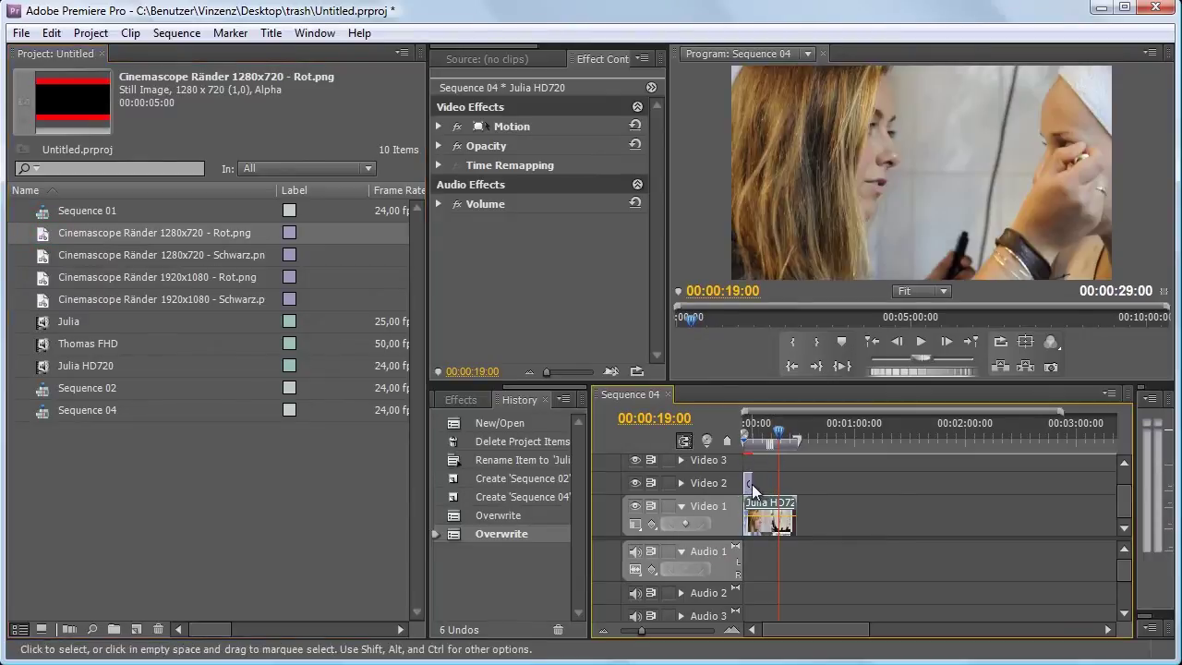
{"action": "left_click", "coordinate": [752, 484]}
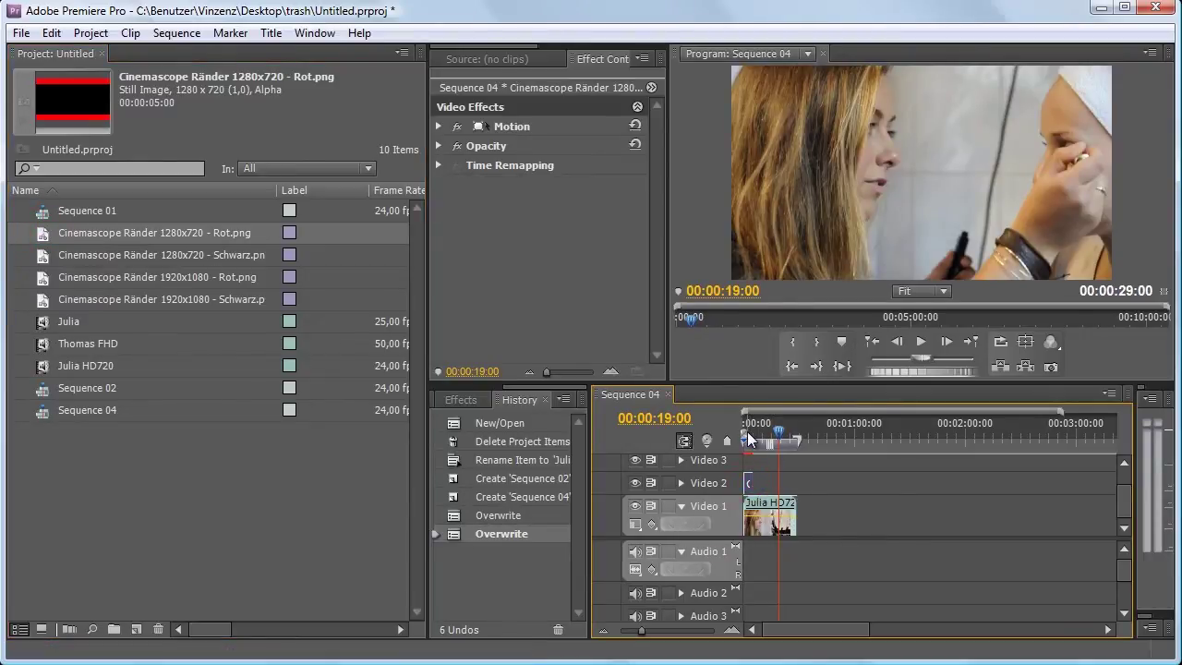
{"action": "key", "text": "Delete"}
Place the 1280x720 black border image on Video 2 at the sequence start, above Julia HD720.
{"action": "left_click", "coordinate": [164, 255]}
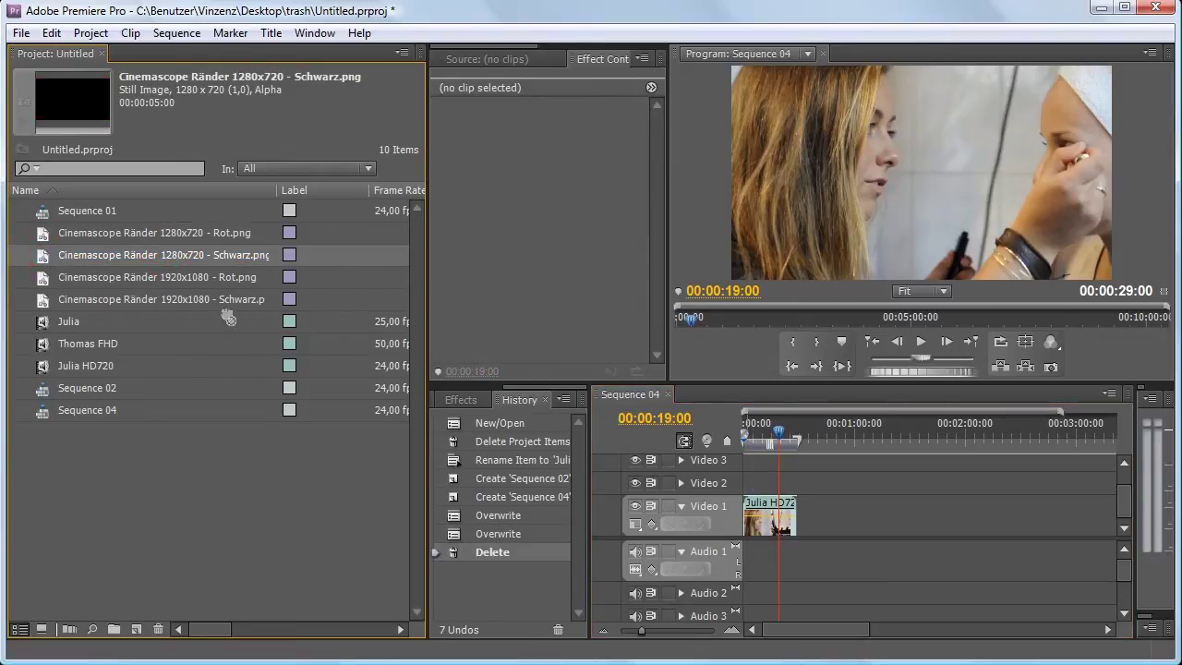
{"action": "left_click_drag", "start_coordinate": [48, 256], "coordinate": [796, 484]}
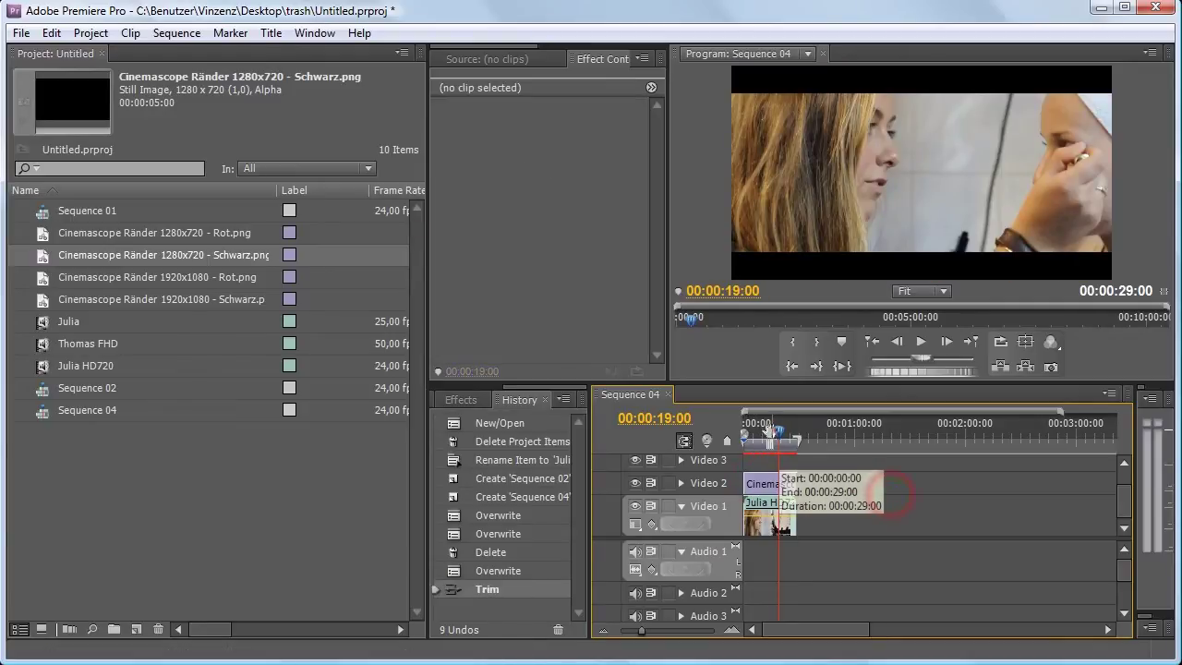
{"action": "left_click", "coordinate": [758, 430]}
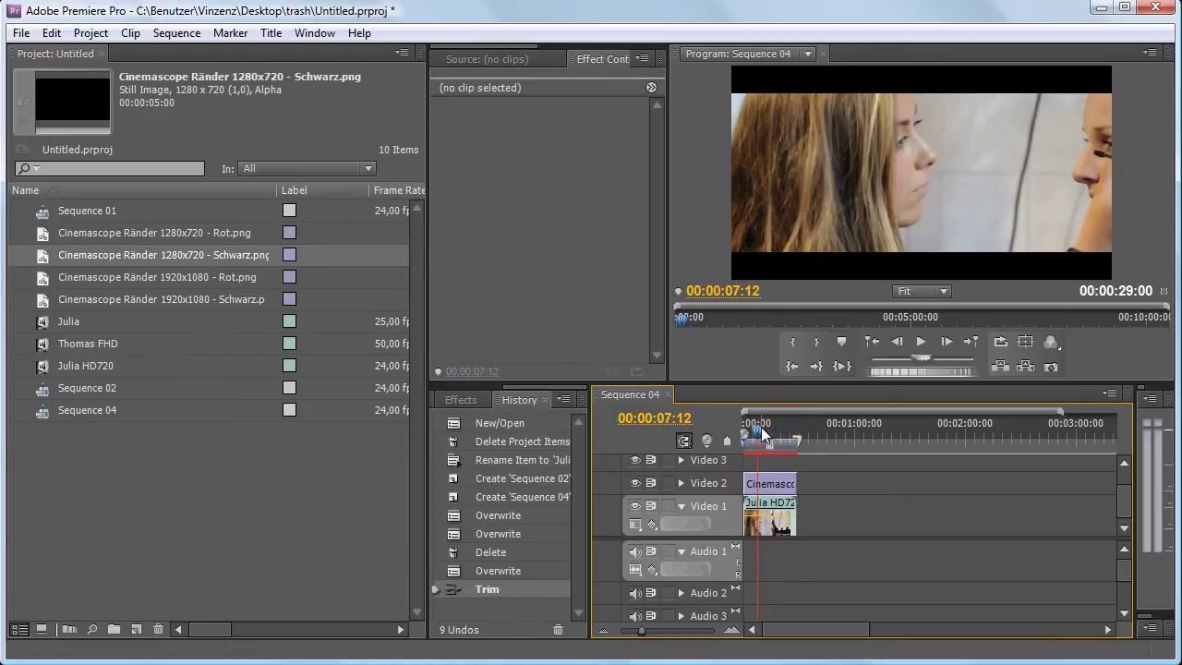
{"action": "left_click", "coordinate": [767, 483]}
{"action": "left_click", "coordinate": [835, 476]}
{"action": "left_click_drag", "start_coordinate": [763, 439], "coordinate": [748, 434]}
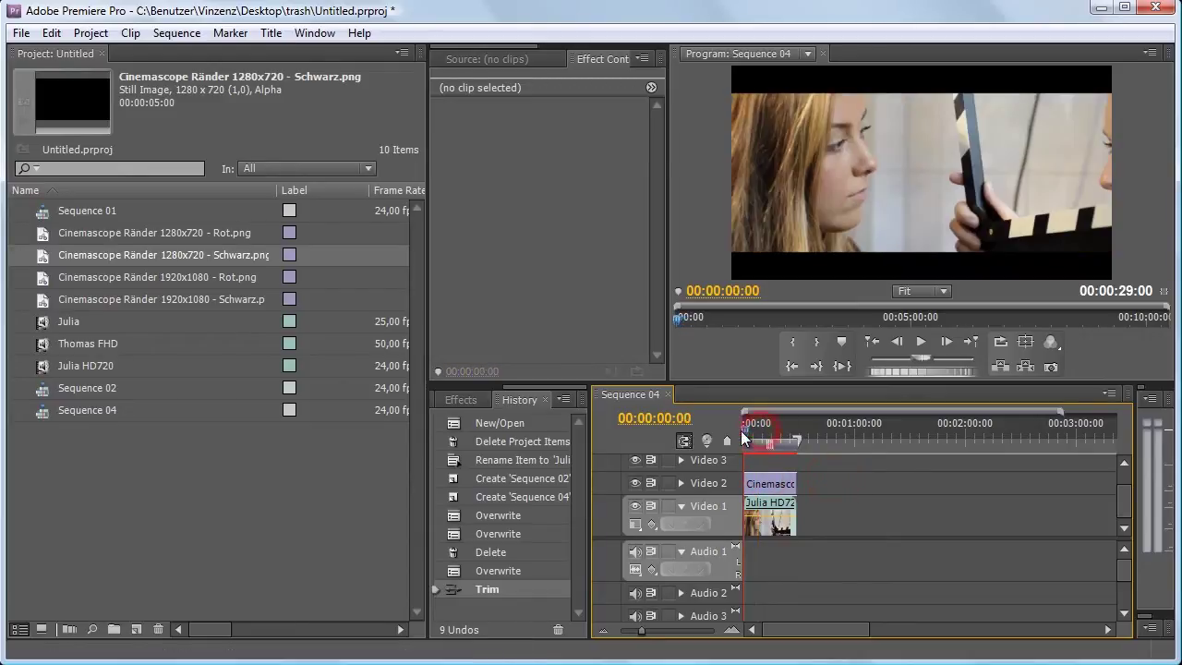
Check the letterboxed picture between 00:00:03:00 and 00:00:13:00, selecting the overlay and Julia clips.
{"action": "left_click", "coordinate": [886, 132]}
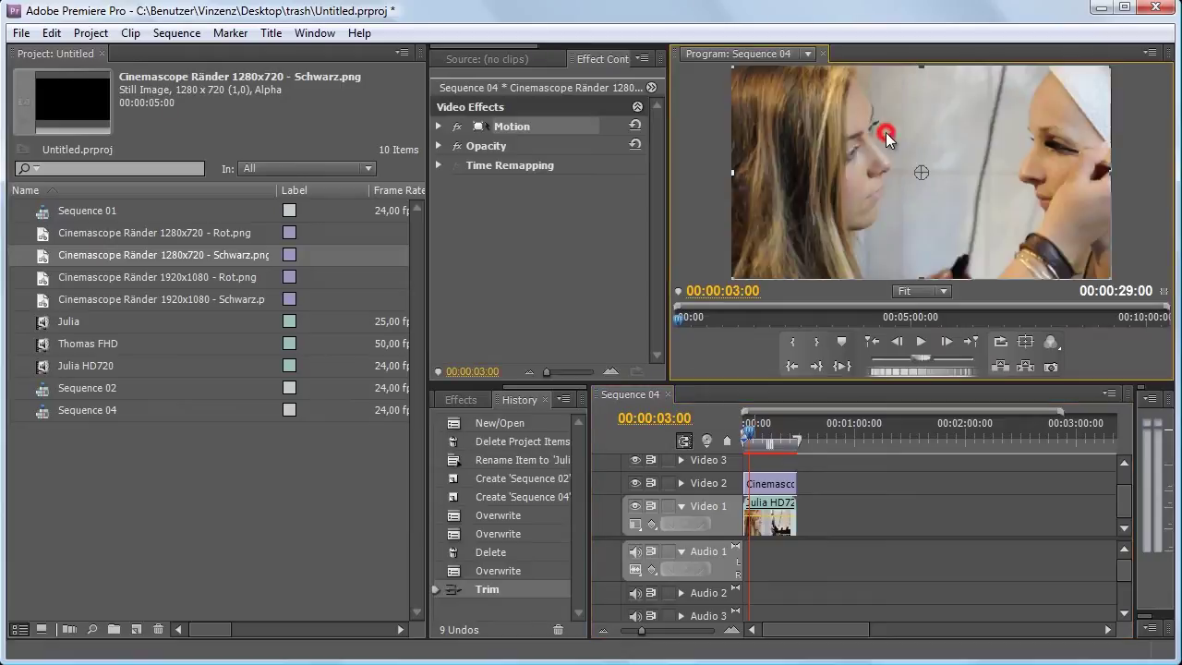
{"action": "left_click", "coordinate": [698, 137]}
{"action": "left_click", "coordinate": [755, 430]}
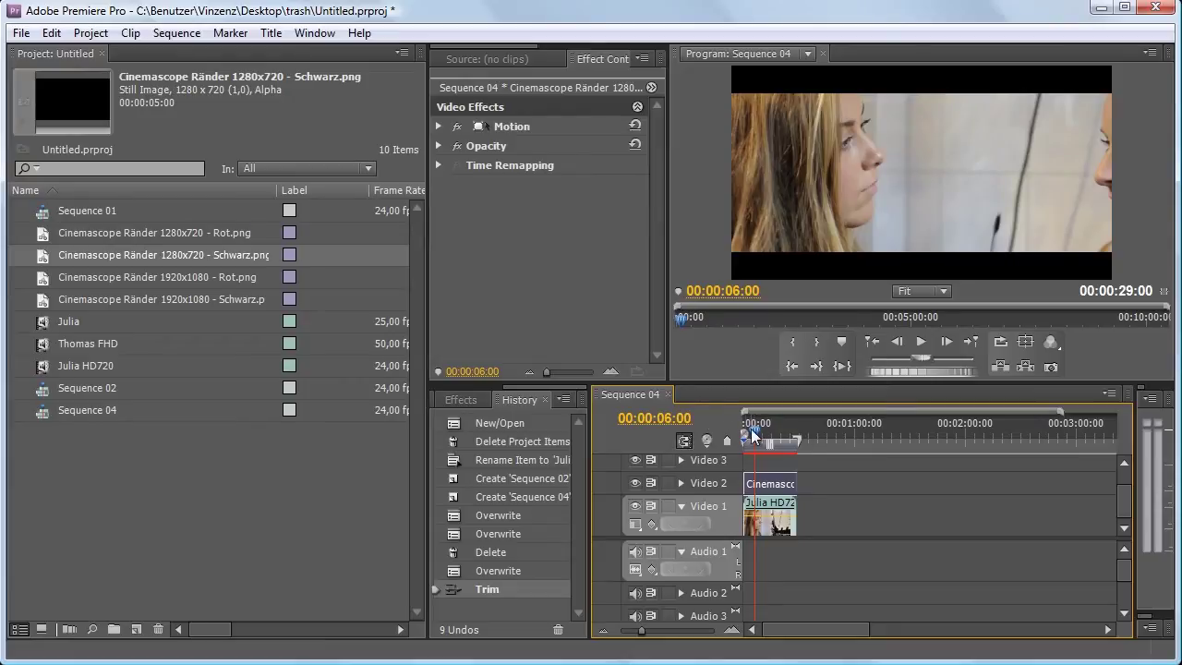
{"action": "left_click_drag", "start_coordinate": [751, 428], "coordinate": [768, 429]}
{"action": "left_click", "coordinate": [707, 157]}
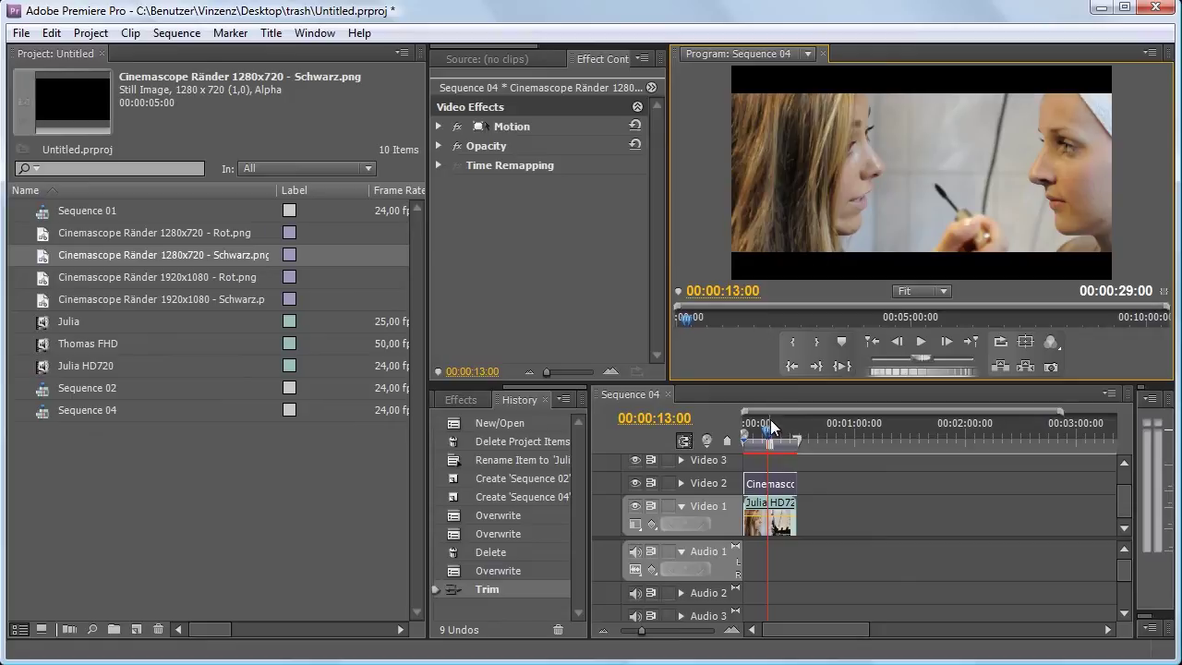
{"action": "left_click_drag", "start_coordinate": [772, 427], "coordinate": [755, 429]}
{"action": "left_click", "coordinate": [769, 522]}
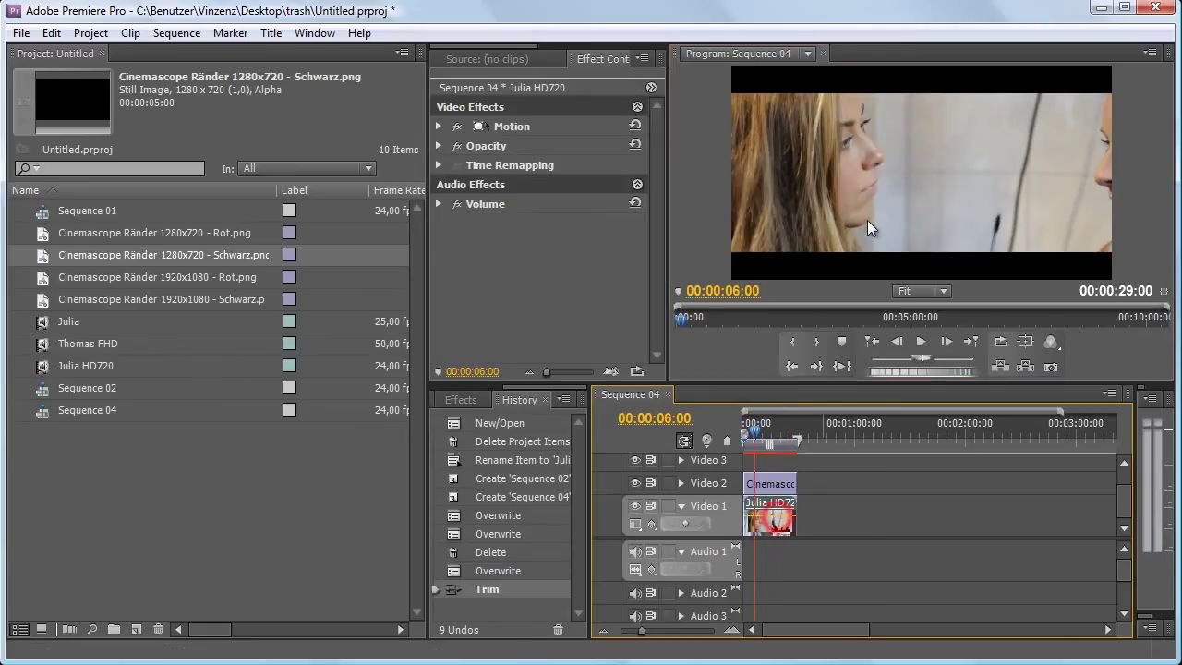
{"action": "left_click", "coordinate": [846, 198]}
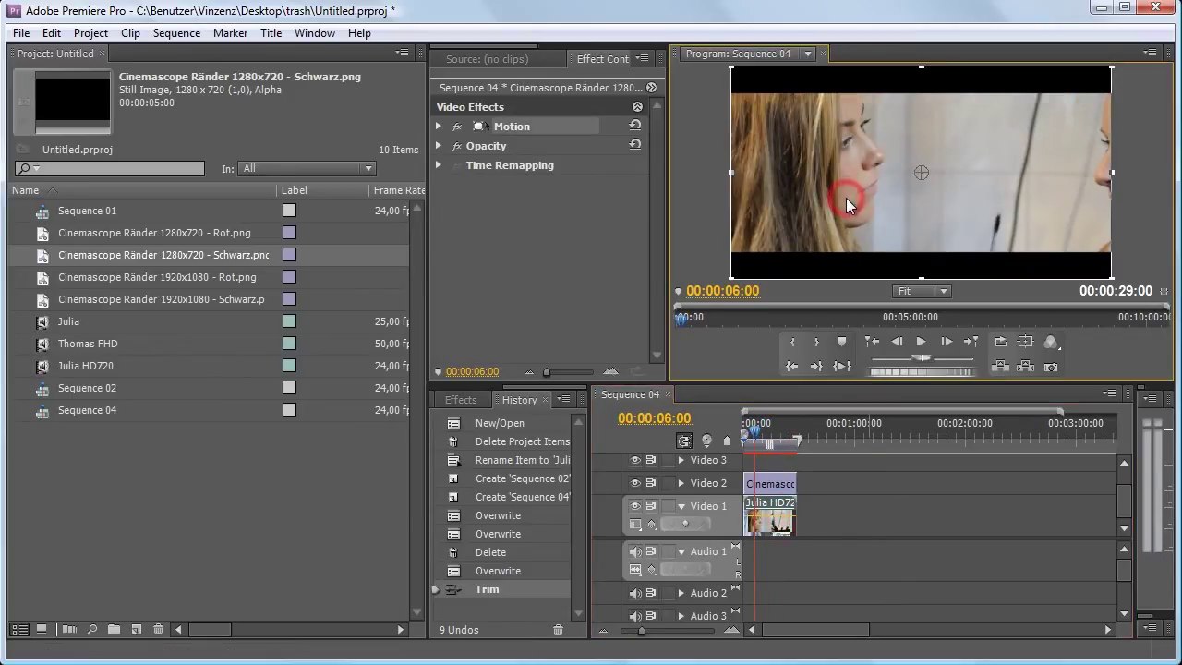
{"action": "left_click", "coordinate": [703, 198]}
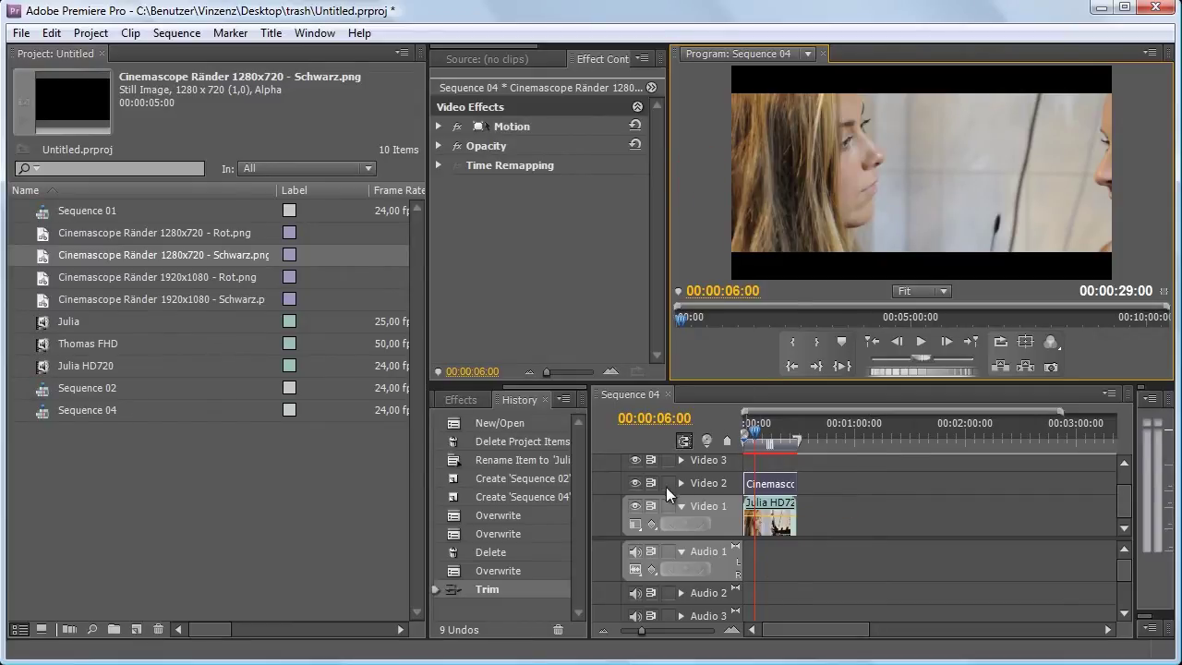
{"action": "left_click", "coordinate": [763, 484]}
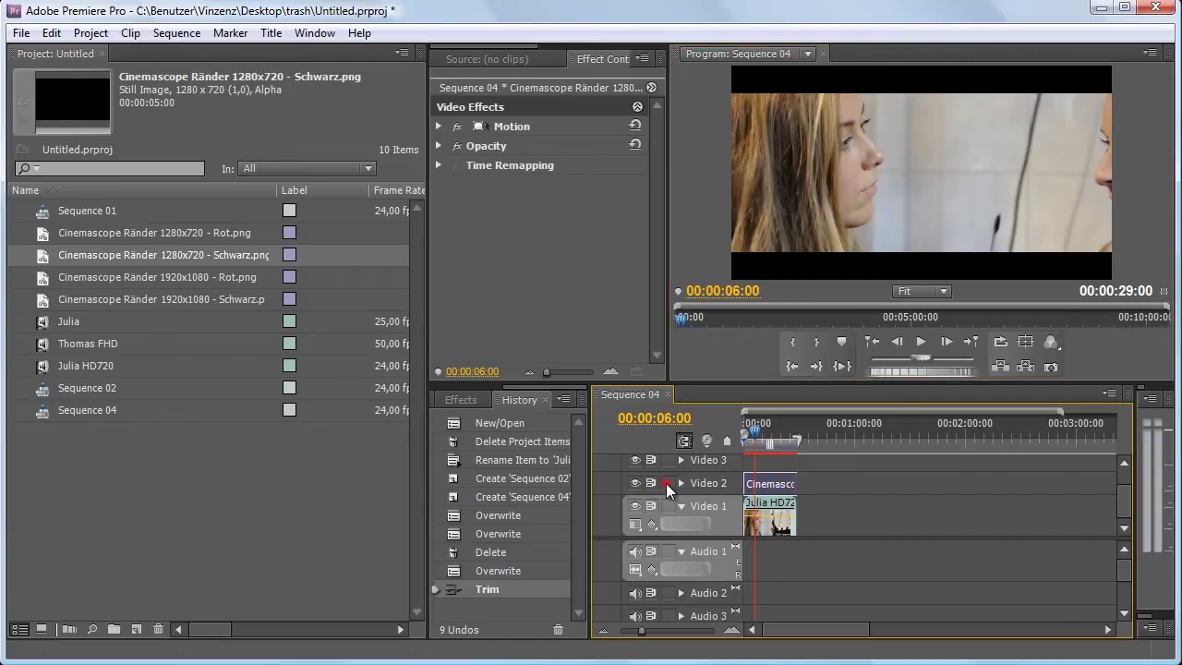
Lock the Video 2 overlay track and drag the Julia HD720 footage slightly lower in the frame.
{"action": "left_click", "coordinate": [666, 483]}
{"action": "left_click", "coordinate": [834, 151]}
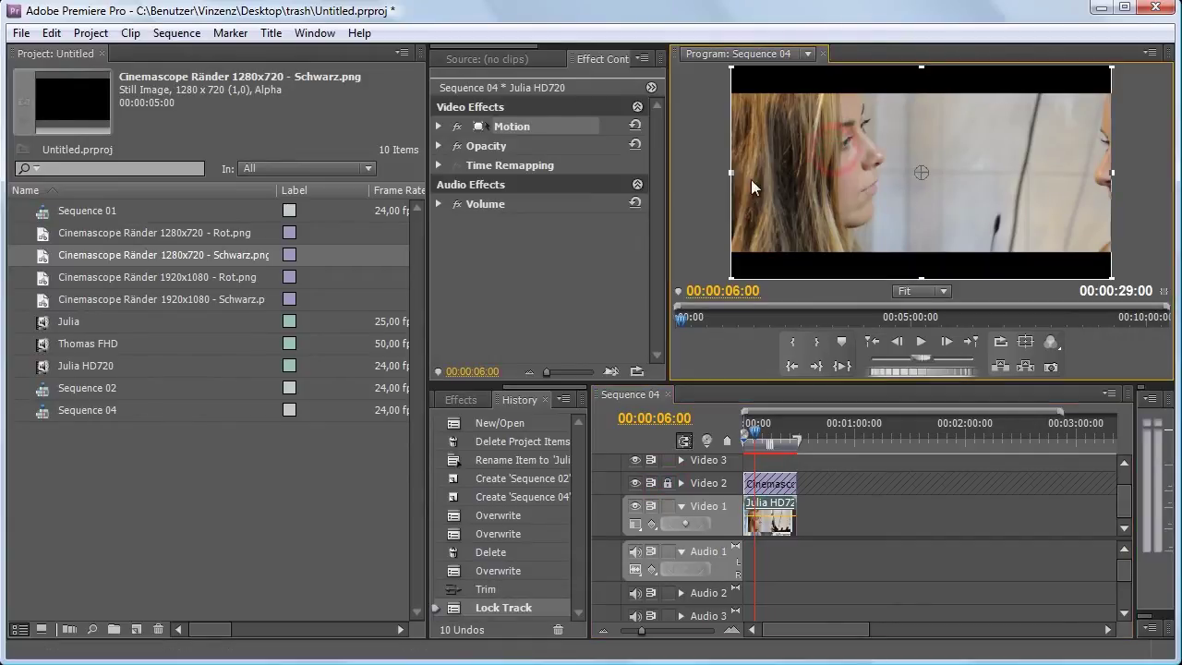
{"action": "left_click", "coordinate": [712, 198]}
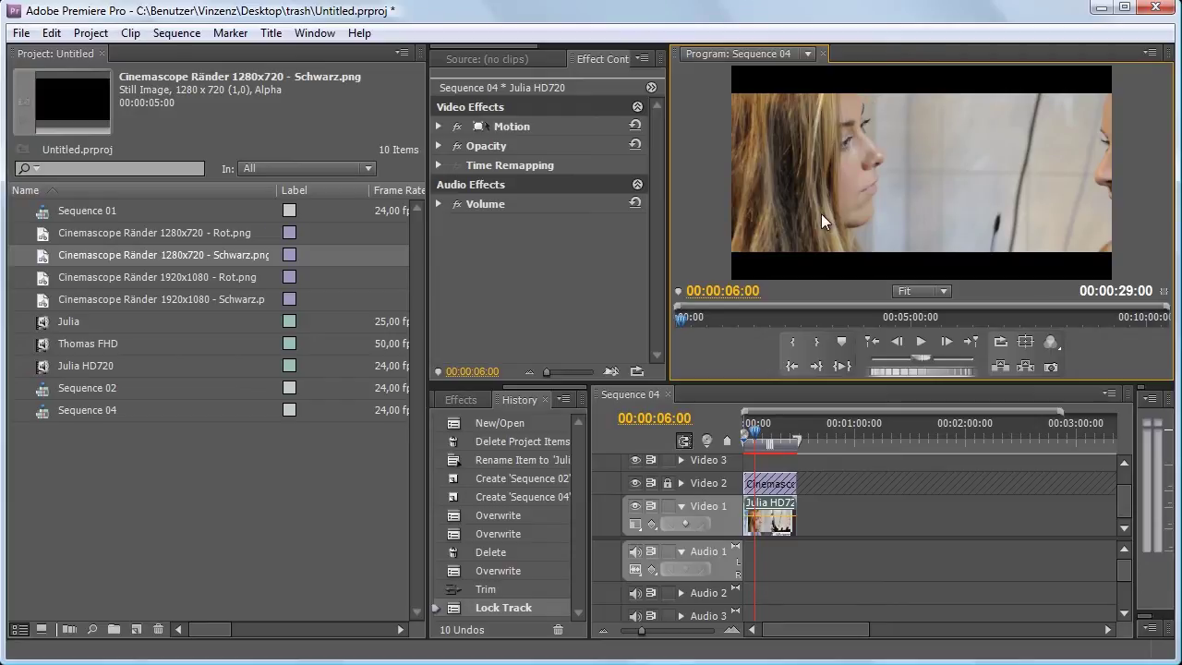
{"action": "left_click", "coordinate": [819, 499]}
{"action": "left_click", "coordinate": [806, 165]}
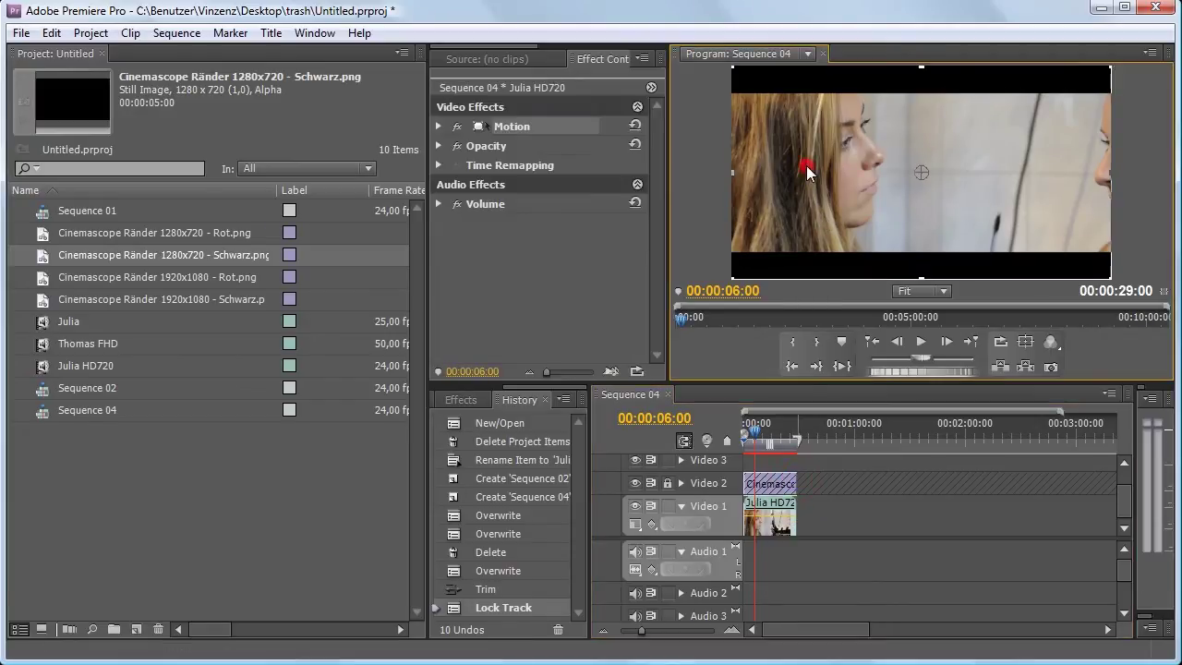
{"action": "left_click", "coordinate": [772, 528]}
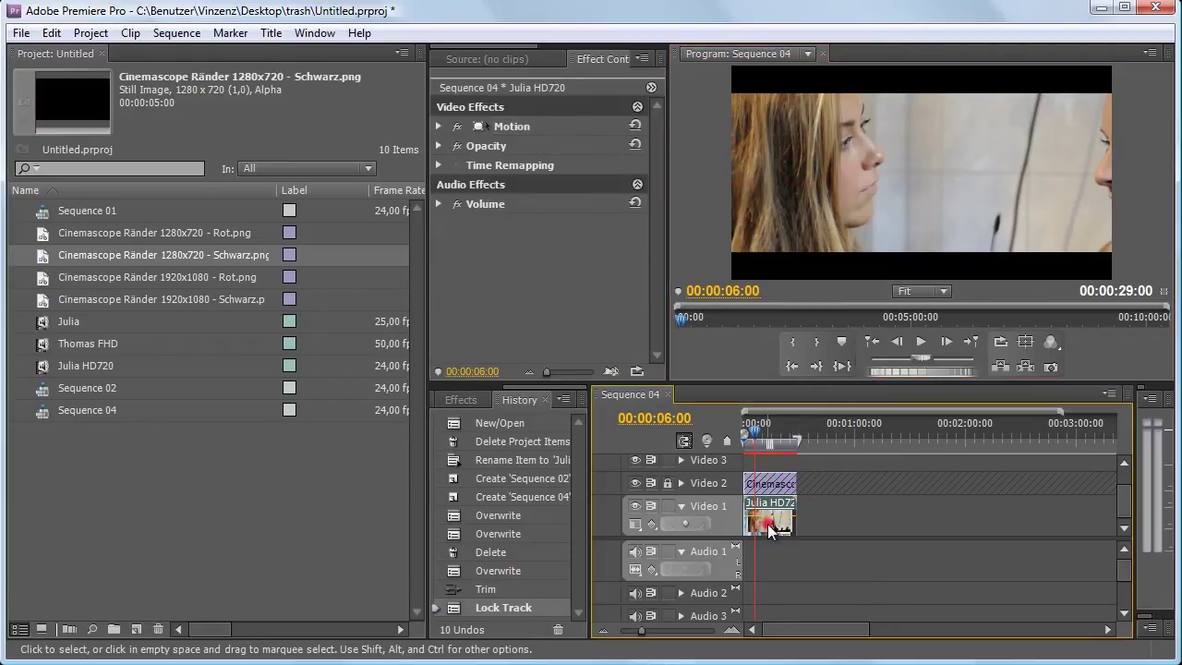
{"action": "left_click", "coordinate": [894, 192]}
{"action": "mouse_move", "coordinate": [896, 187]}
{"action": "left_mouse_down"}
{"action": "mouse_move", "coordinate": [896, 223]}
{"action": "mouse_move", "coordinate": [895, 196]}
{"action": "left_mouse_up"}
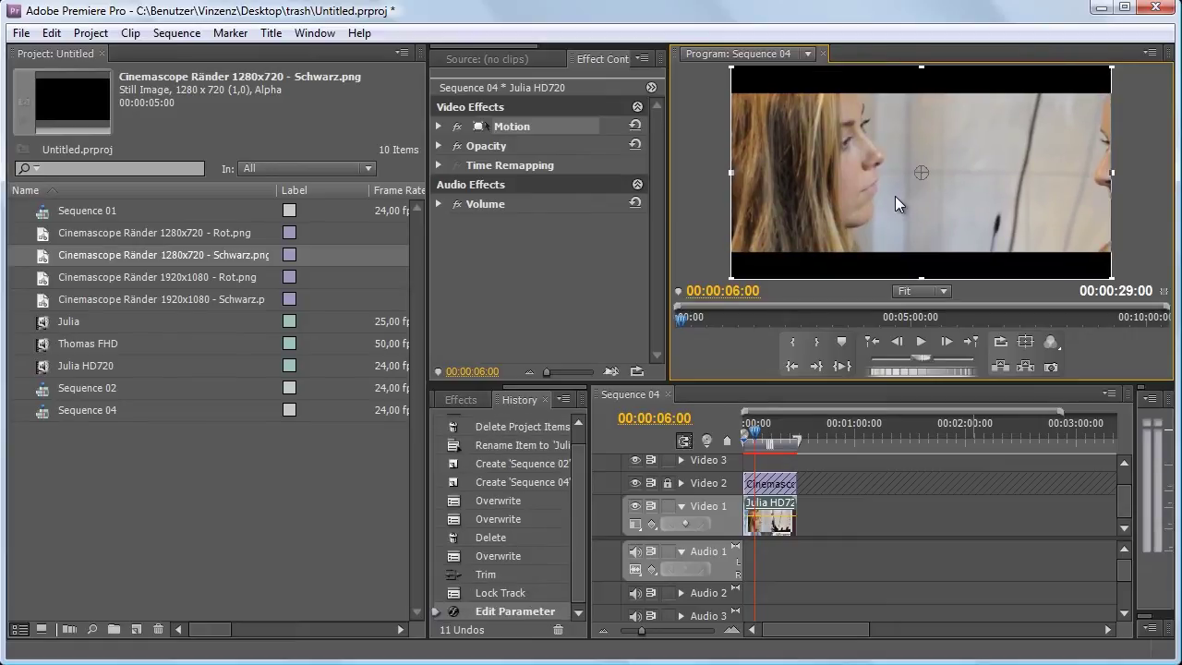
{"action": "left_click", "coordinate": [839, 158]}
{"action": "left_click_drag", "start_coordinate": [934, 147], "coordinate": [934, 153]}
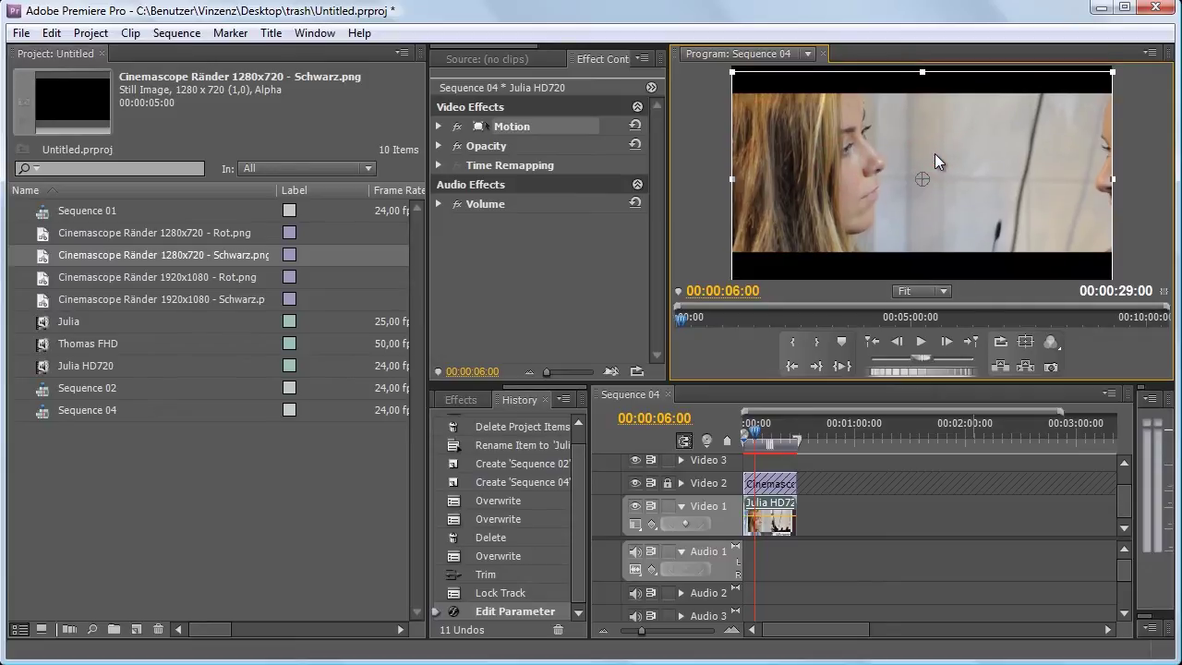
{"action": "left_click_drag", "start_coordinate": [935, 153], "coordinate": [934, 149]}
{"action": "left_click", "coordinate": [709, 149]}
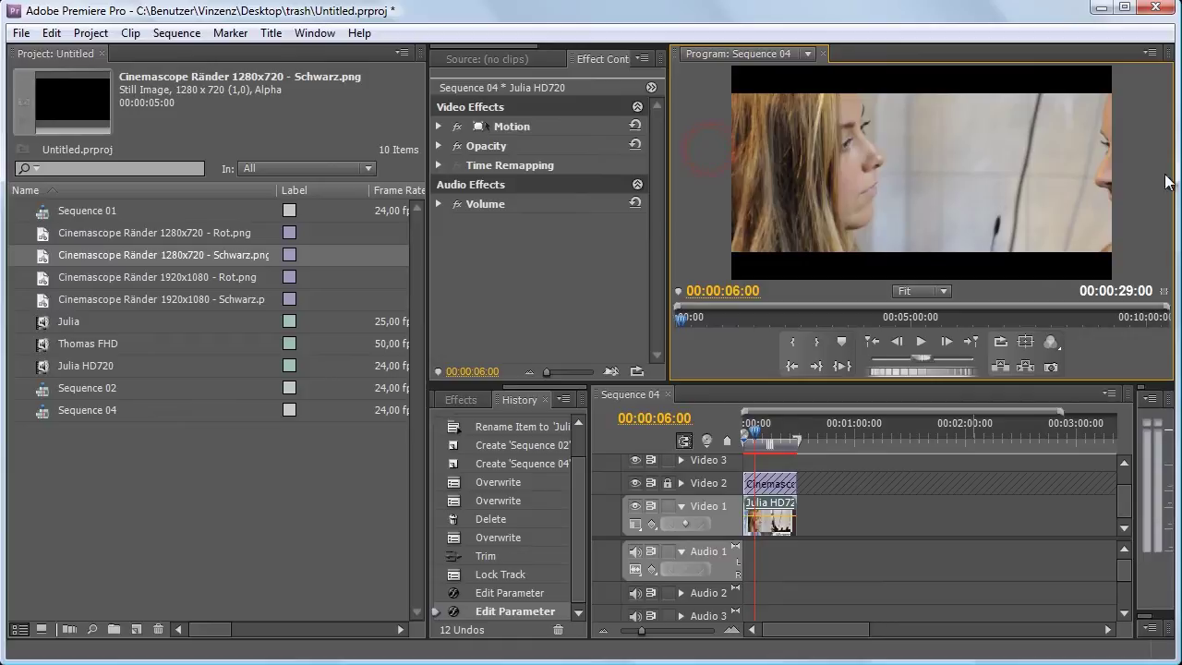
Fine-tune Julia's position at 00:00:16:12, then unlock and relock the Video 2 overlay track.
{"action": "left_click_drag", "start_coordinate": [751, 429], "coordinate": [774, 429]}
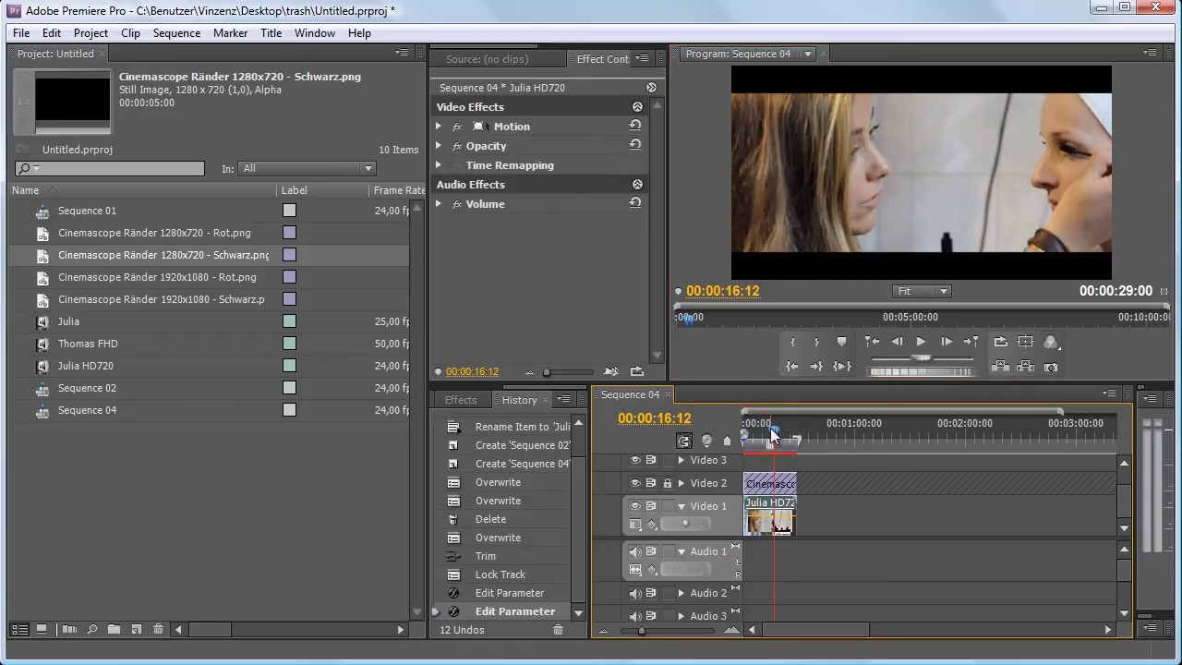
{"action": "left_click", "coordinate": [968, 119]}
{"action": "left_click_drag", "start_coordinate": [1012, 143], "coordinate": [1012, 145]}
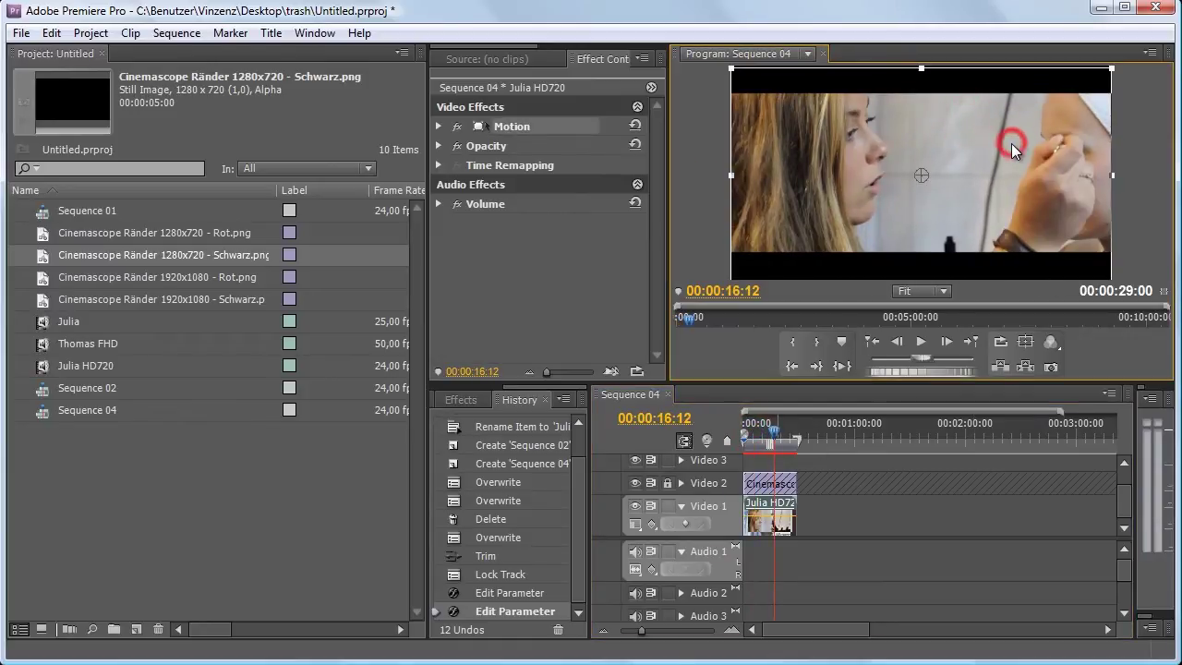
{"action": "left_click", "coordinate": [1138, 136]}
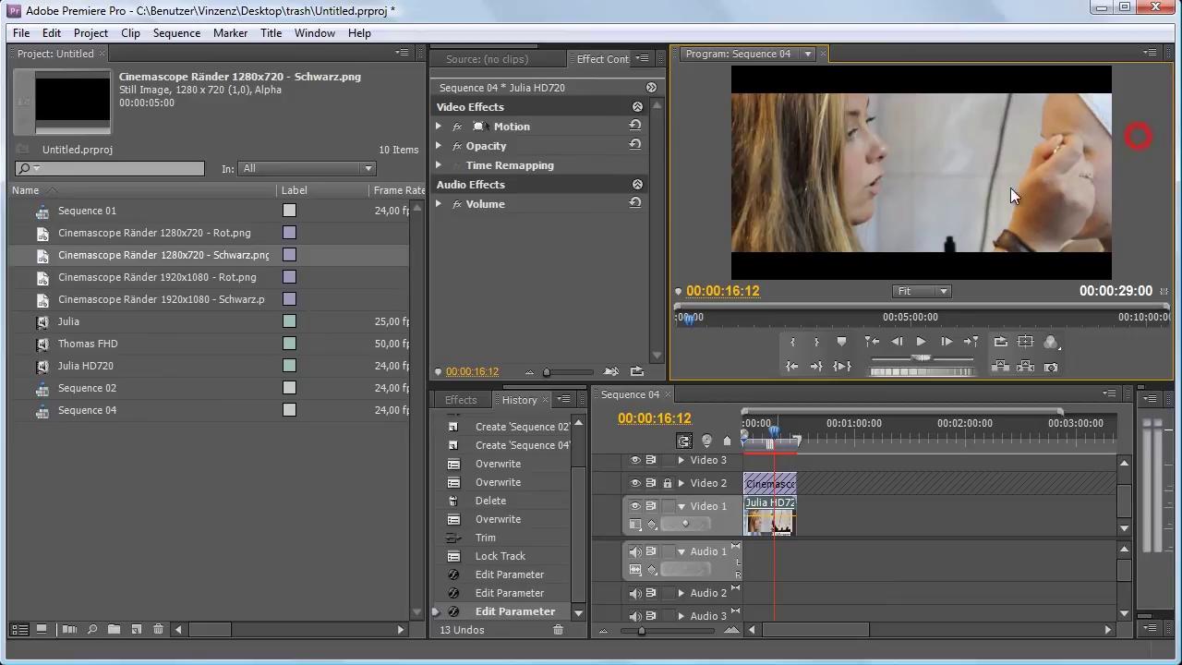
{"action": "left_click", "coordinate": [667, 483]}
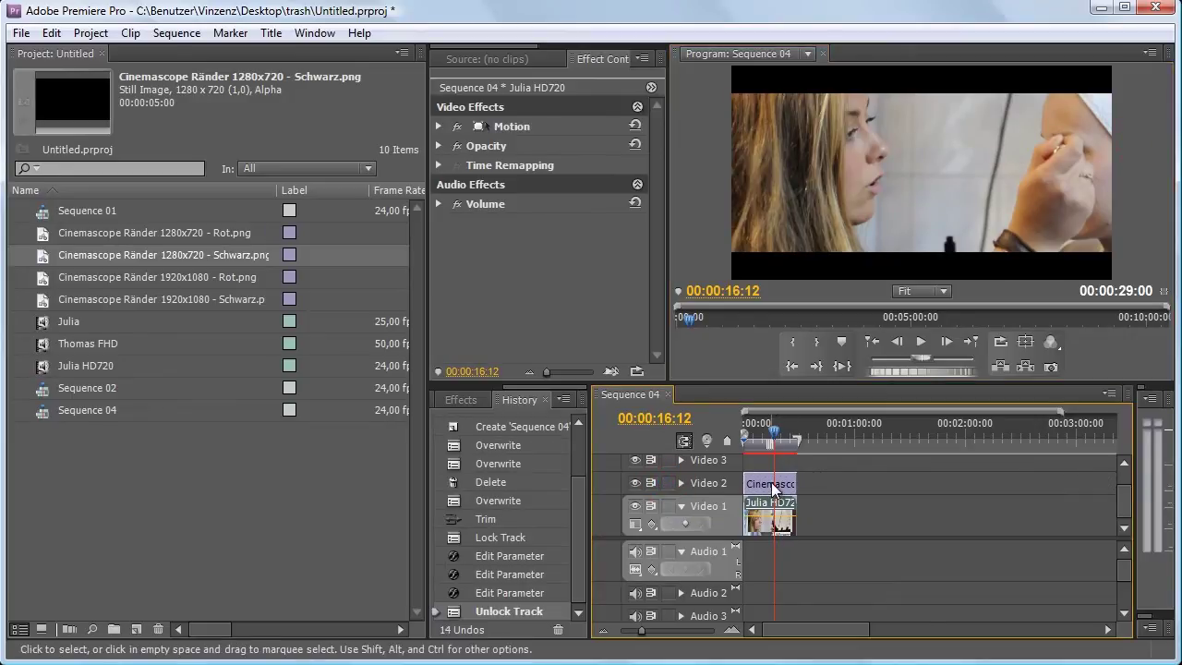
{"action": "left_click", "coordinate": [771, 482]}
{"action": "left_click", "coordinate": [667, 483]}
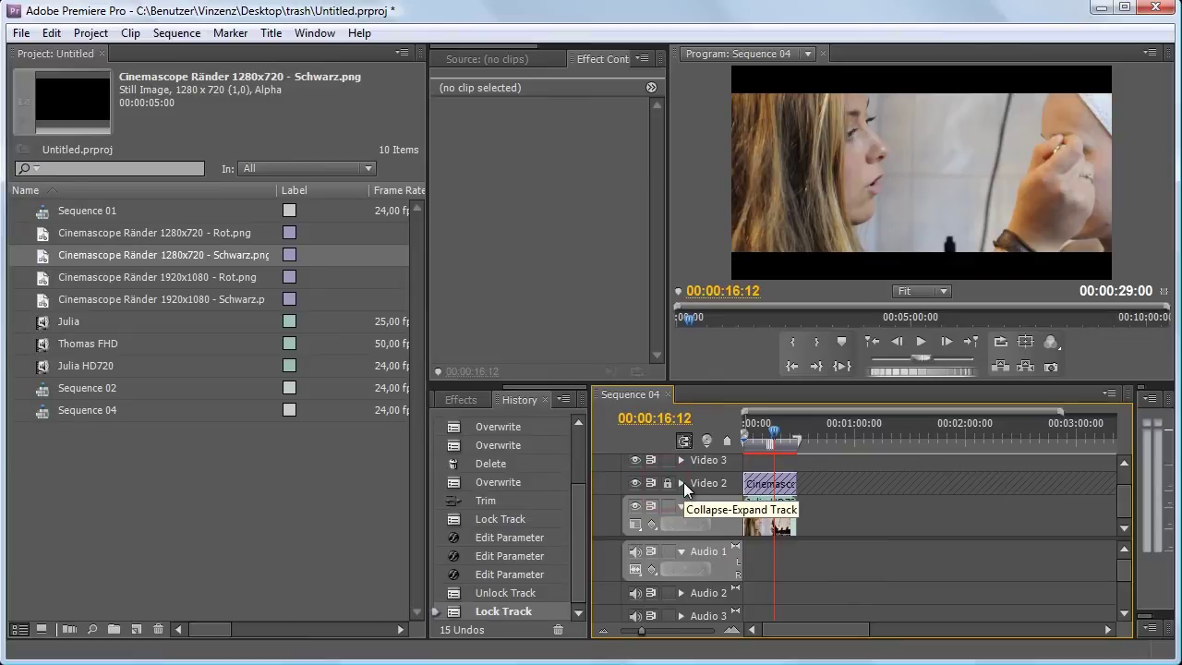
{"action": "left_click", "coordinate": [18, 35]}
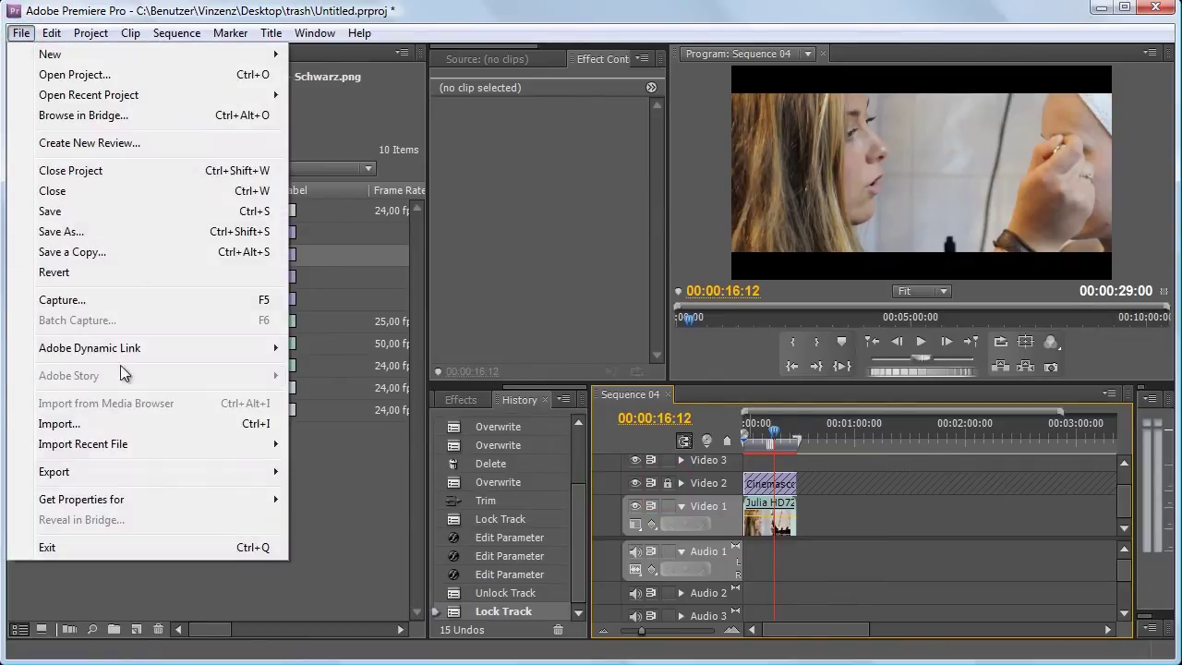
Open the Export Media settings for Sequence 04 and keep H.264 as the format.
{"action": "left_click", "coordinate": [120, 472]}
{"action": "left_click", "coordinate": [350, 466]}
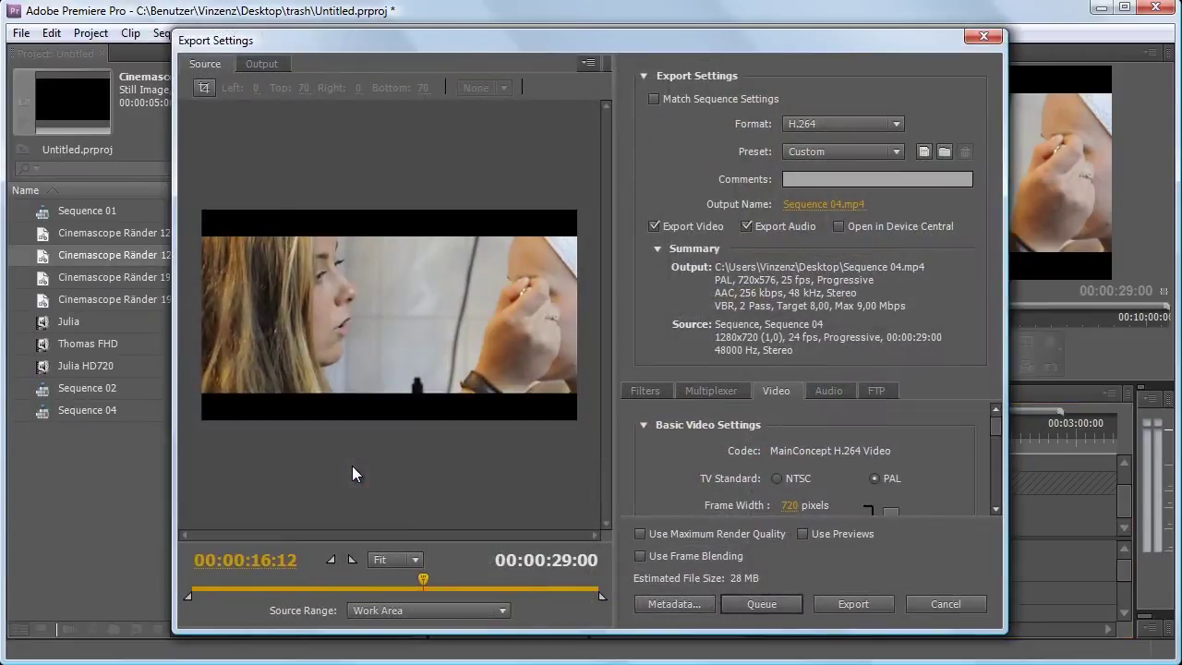
{"action": "left_click_drag", "start_coordinate": [640, 33], "coordinate": [632, 35]}
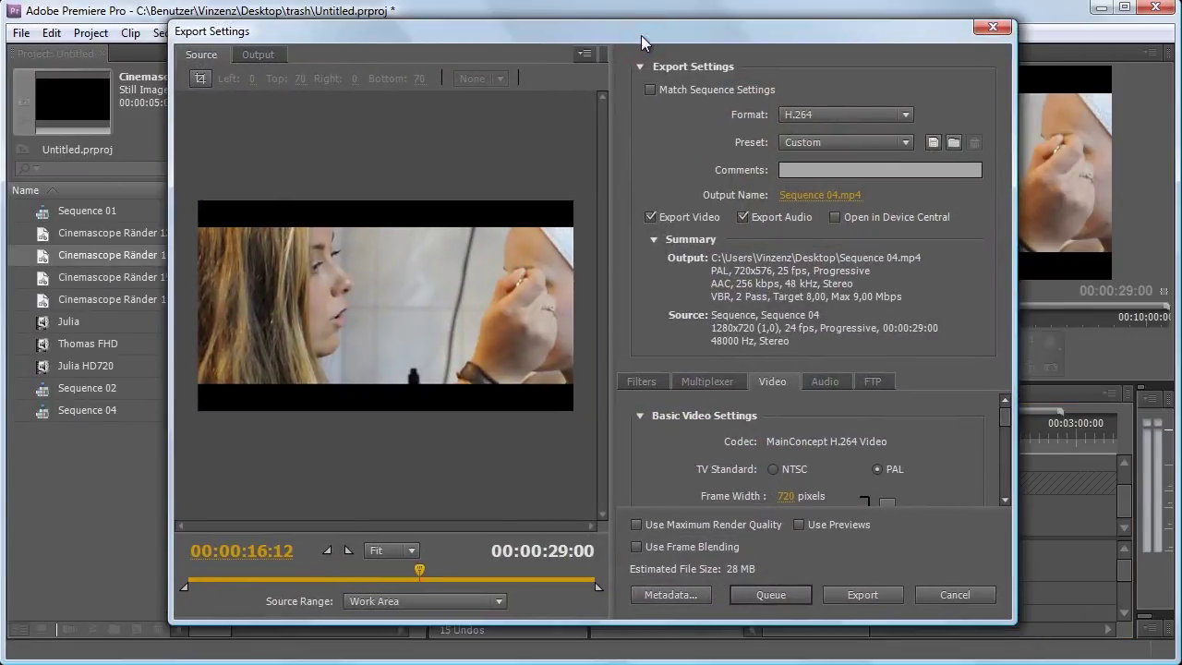
{"action": "left_click", "coordinate": [829, 109]}
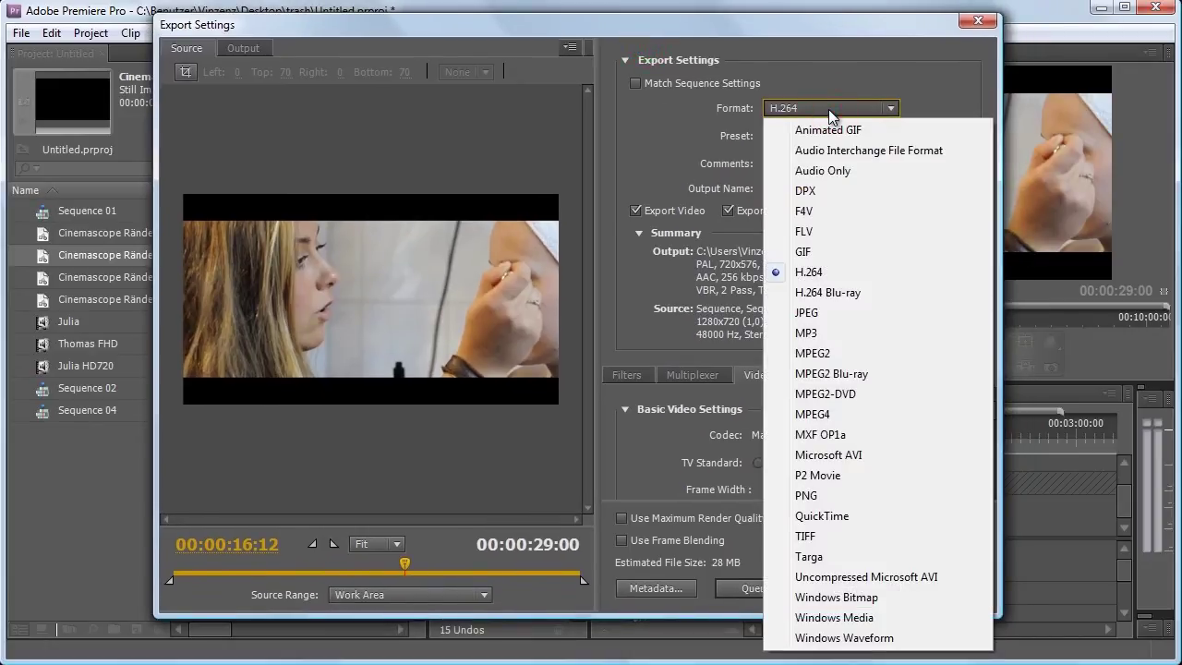
{"action": "left_click", "coordinate": [851, 85]}
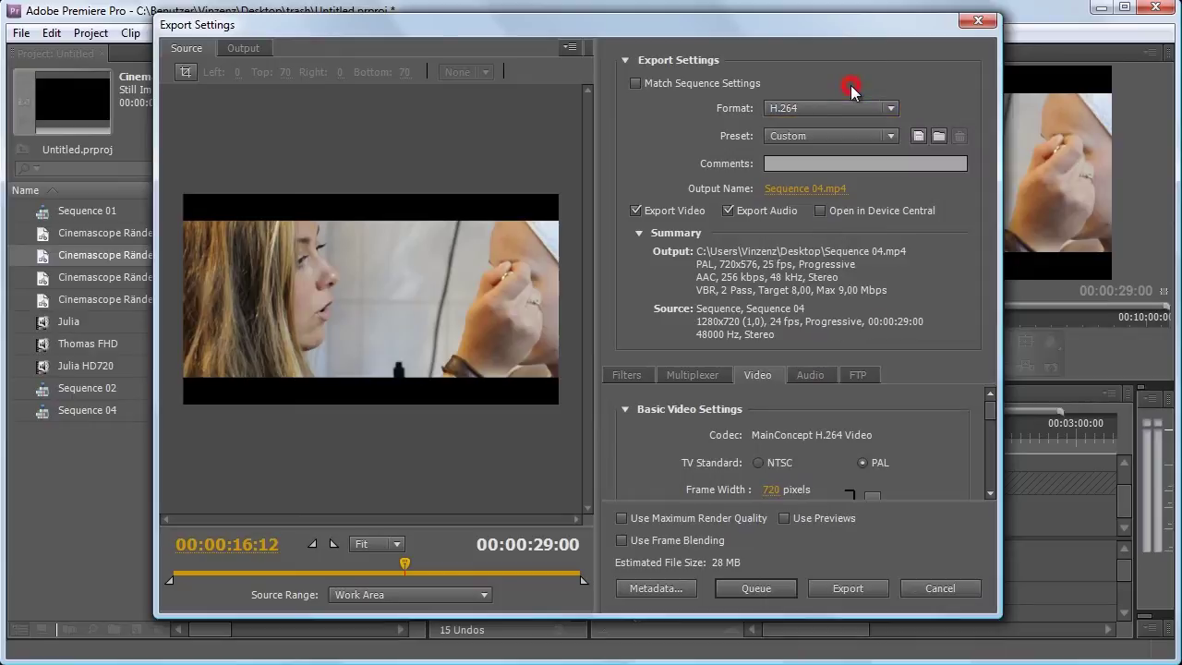
{"action": "left_click", "coordinate": [838, 107]}
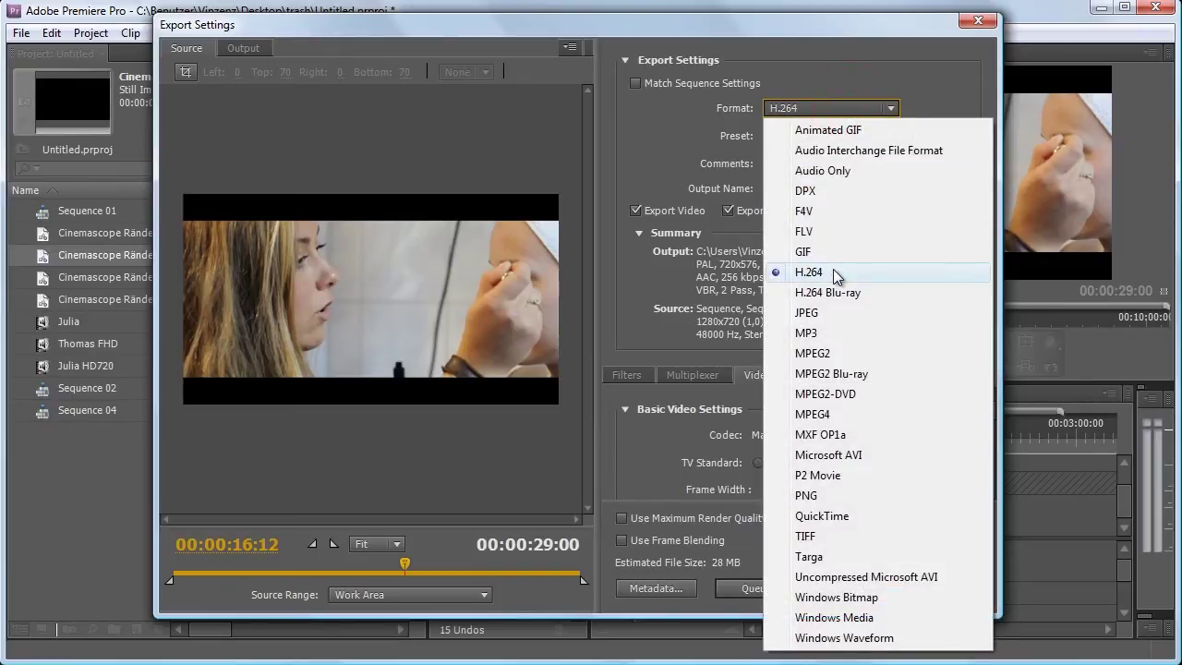
{"action": "left_click", "coordinate": [833, 271]}
Set the export frame rate to 24 fps in Basic Video Settings.
{"action": "left_click_drag", "start_coordinate": [989, 412], "coordinate": [989, 431]}
{"action": "left_click", "coordinate": [866, 401]}
{"action": "left_click", "coordinate": [802, 524]}
{"action": "mouse_move", "coordinate": [992, 435]}
{"action": "left_mouse_down"}
{"action": "mouse_move", "coordinate": [989, 492]}
{"action": "mouse_move", "coordinate": [985, 379]}
{"action": "left_mouse_up"}
{"action": "left_click", "coordinate": [804, 136]}
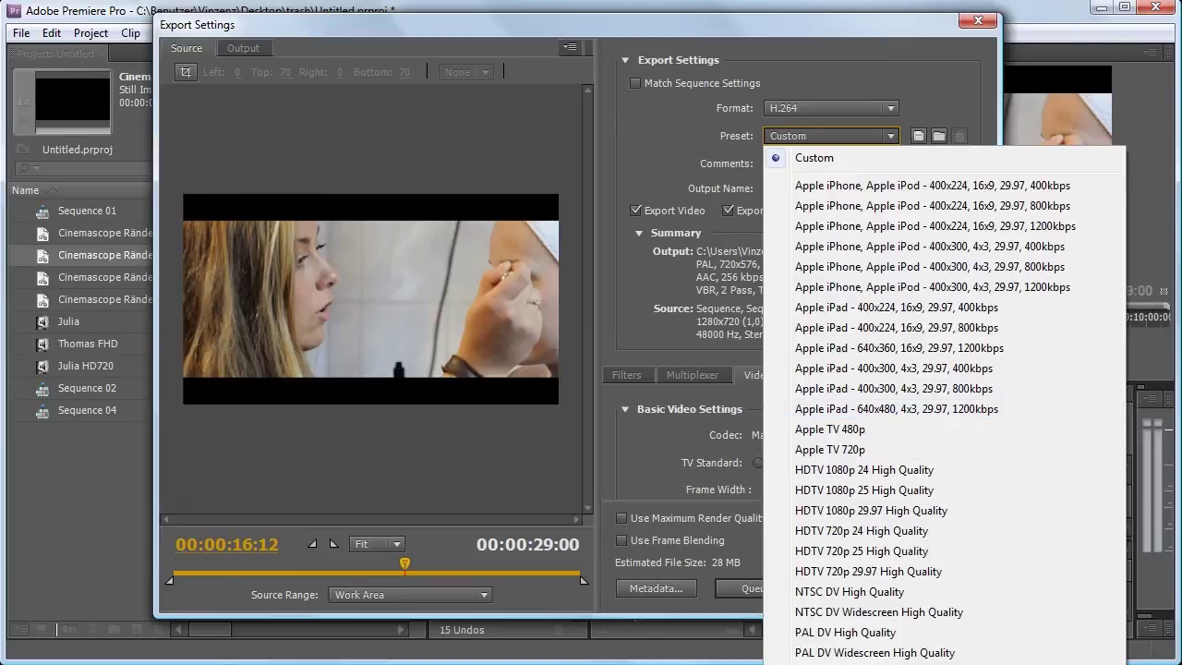
Apply the Vimeo HD preset, set 24 fps, and turn off Set Key Frame Distance.
{"action": "left_click", "coordinate": [831, 660]}
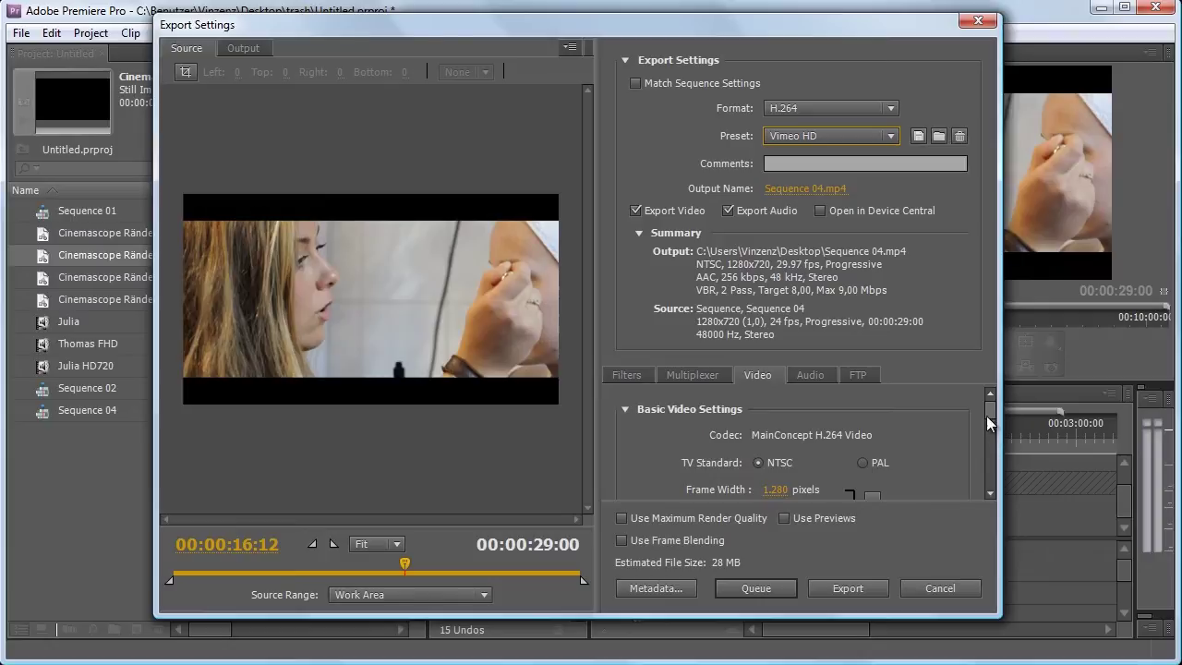
{"action": "left_click_drag", "start_coordinate": [988, 411], "coordinate": [998, 432]}
{"action": "left_click", "coordinate": [880, 412]}
{"action": "left_click", "coordinate": [829, 531]}
{"action": "left_click_drag", "start_coordinate": [993, 434], "coordinate": [987, 496]}
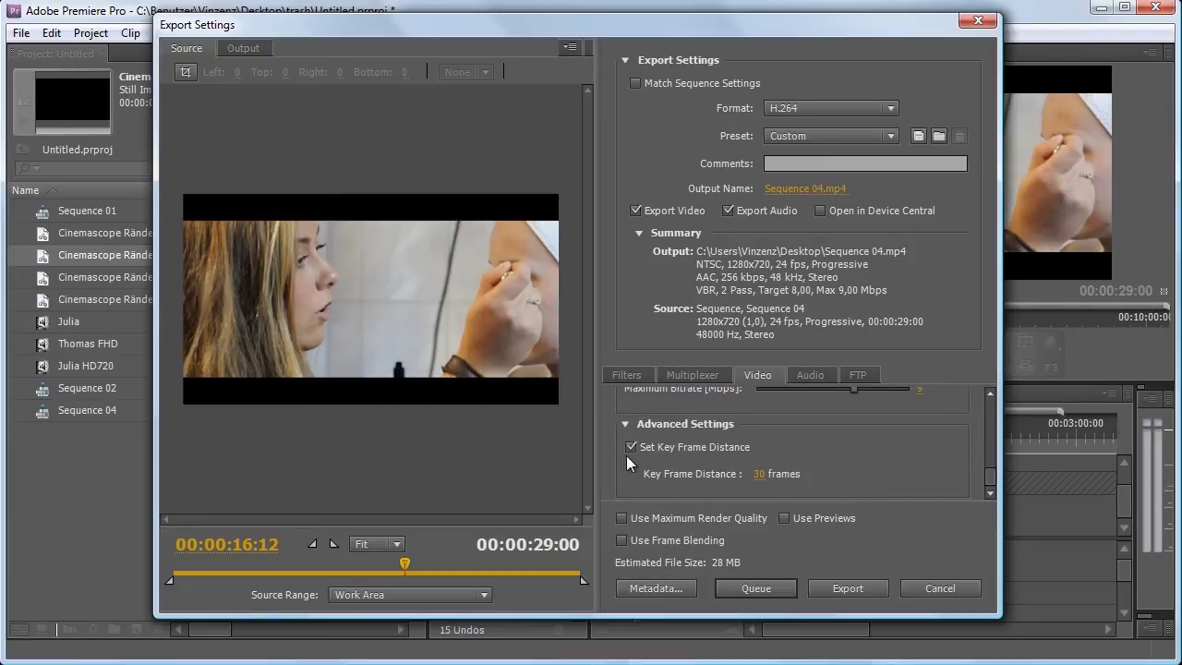
{"action": "left_click", "coordinate": [629, 452]}
{"action": "left_click_drag", "start_coordinate": [989, 478], "coordinate": [627, 287]}
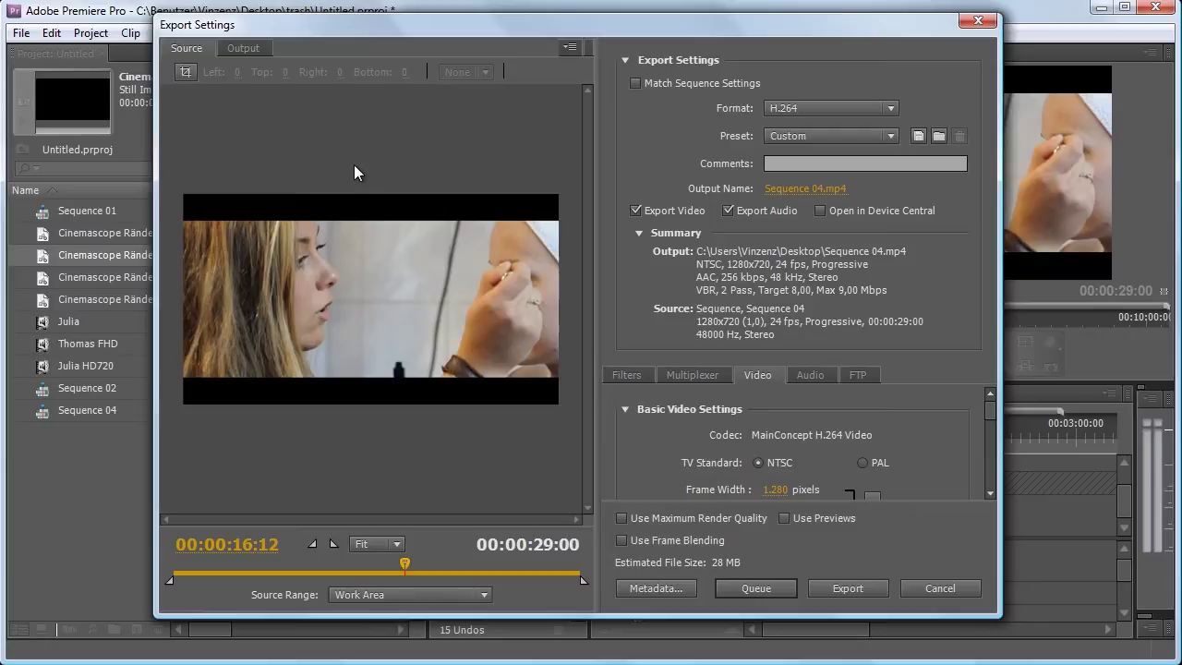
{"action": "left_click", "coordinate": [375, 210]}
{"action": "left_click", "coordinate": [239, 48]}
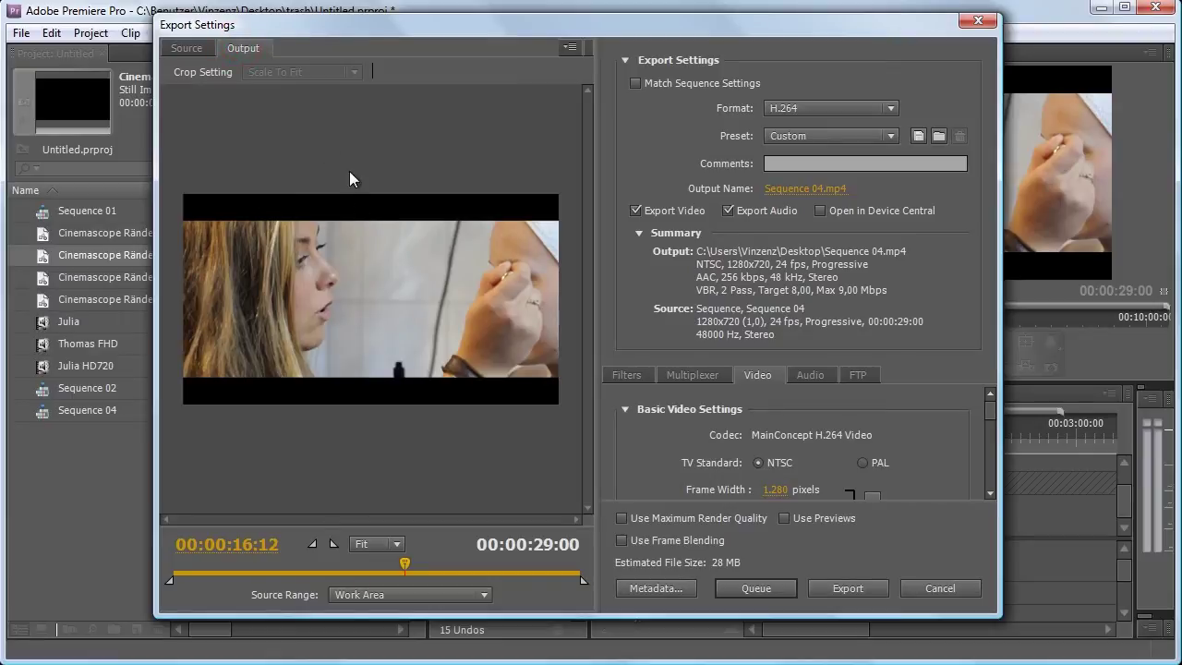
Enable cropping in the Source tab and look up the 93-pixel bar height in the notes.
{"action": "left_click", "coordinate": [334, 375]}
{"action": "left_click", "coordinate": [188, 48]}
{"action": "left_click", "coordinate": [245, 48]}
{"action": "left_click", "coordinate": [189, 49]}
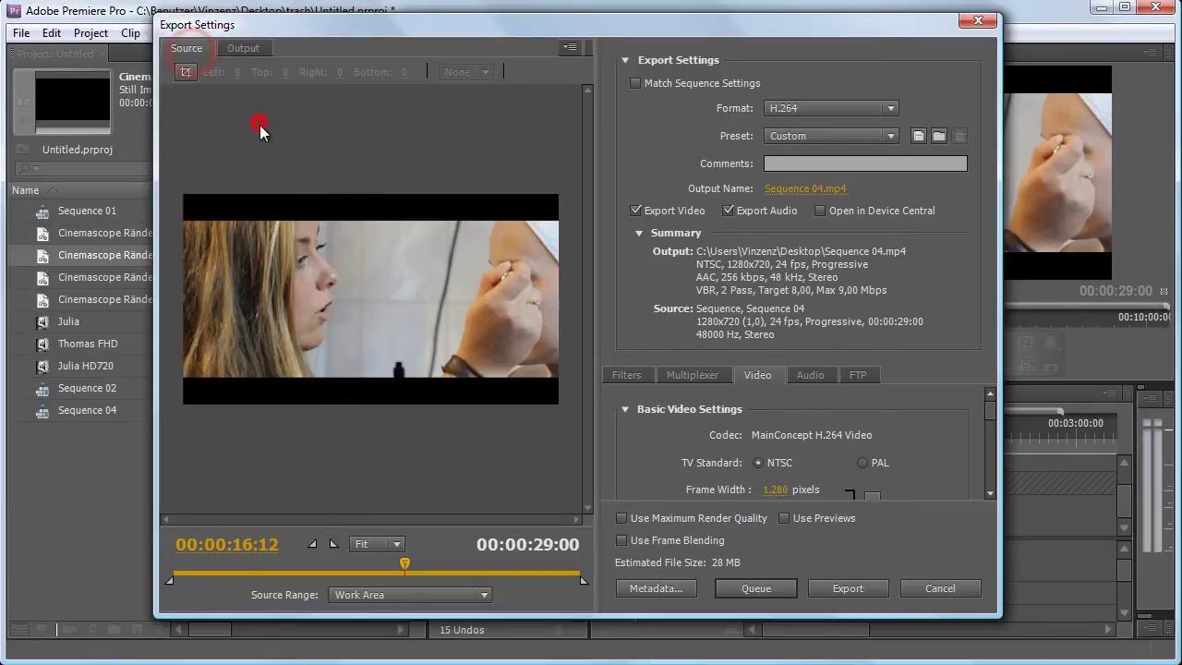
{"action": "left_click", "coordinate": [185, 72]}
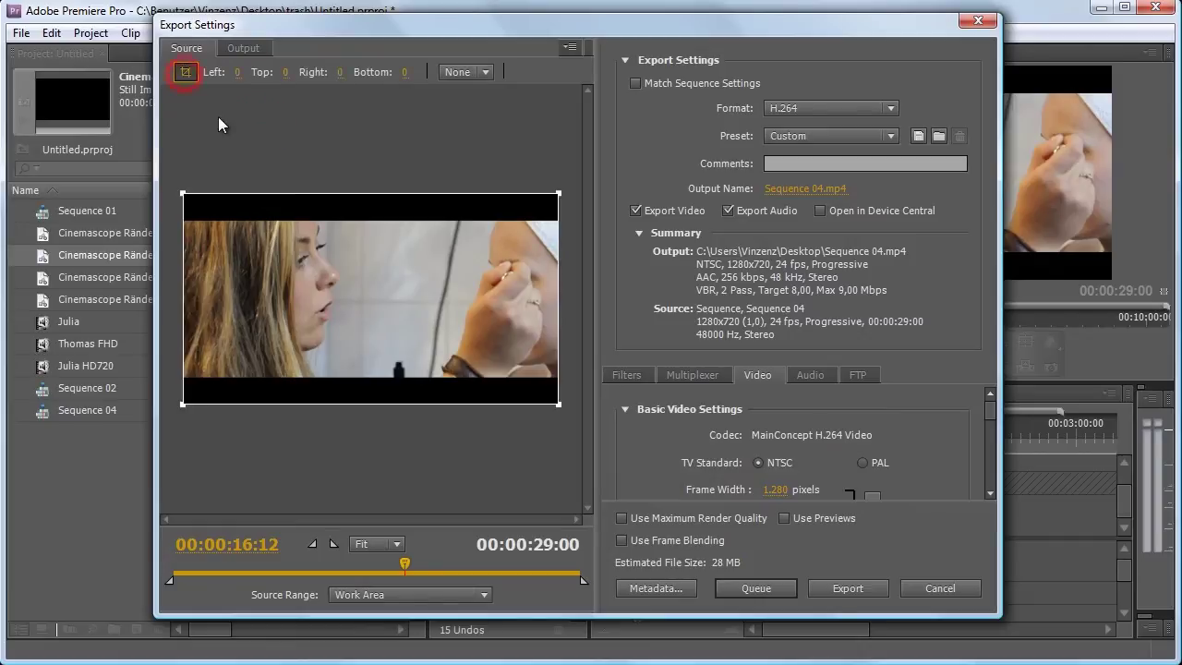
{"action": "mouse_move", "coordinate": [426, 194]}
{"action": "left_mouse_down"}
{"action": "mouse_move", "coordinate": [426, 244]}
{"action": "mouse_move", "coordinate": [364, 142]}
{"action": "left_mouse_up"}
{"action": "key", "text": "alt+Tab"}
{"action": "left_click_drag", "start_coordinate": [375, 101], "coordinate": [486, 78]}
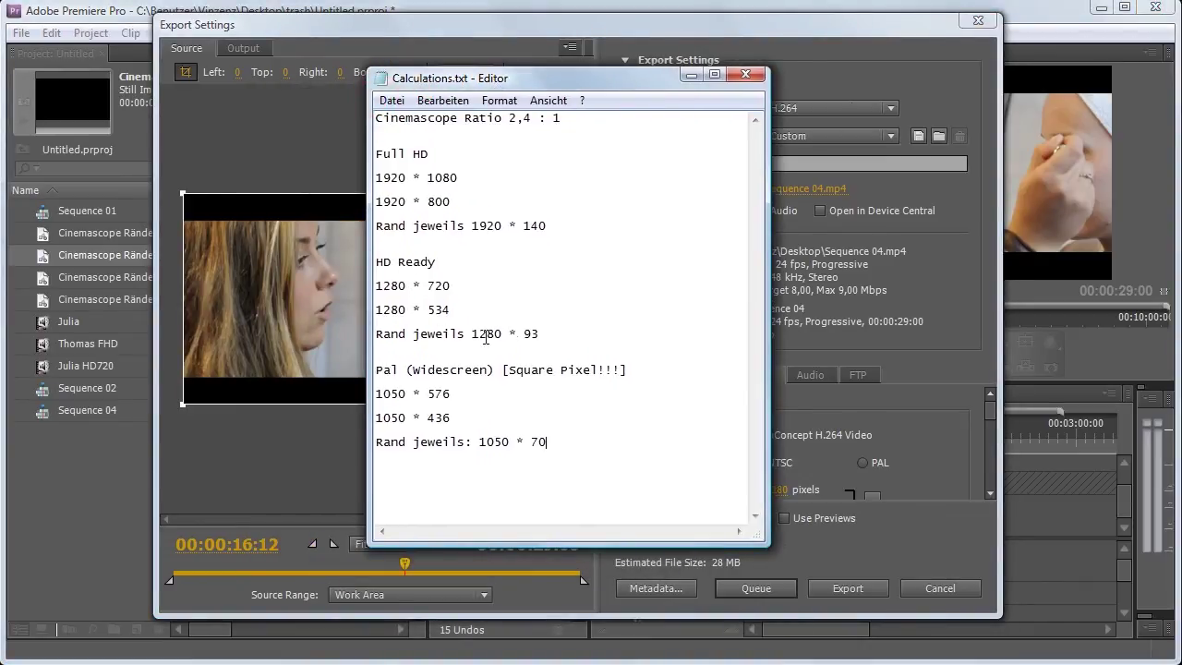
{"action": "double_click", "coordinate": [530, 333]}
{"action": "left_click", "coordinate": [298, 120]}
Set the Top and Bottom crop values to 93 pixels and view the output preview.
{"action": "left_click", "coordinate": [287, 72]}
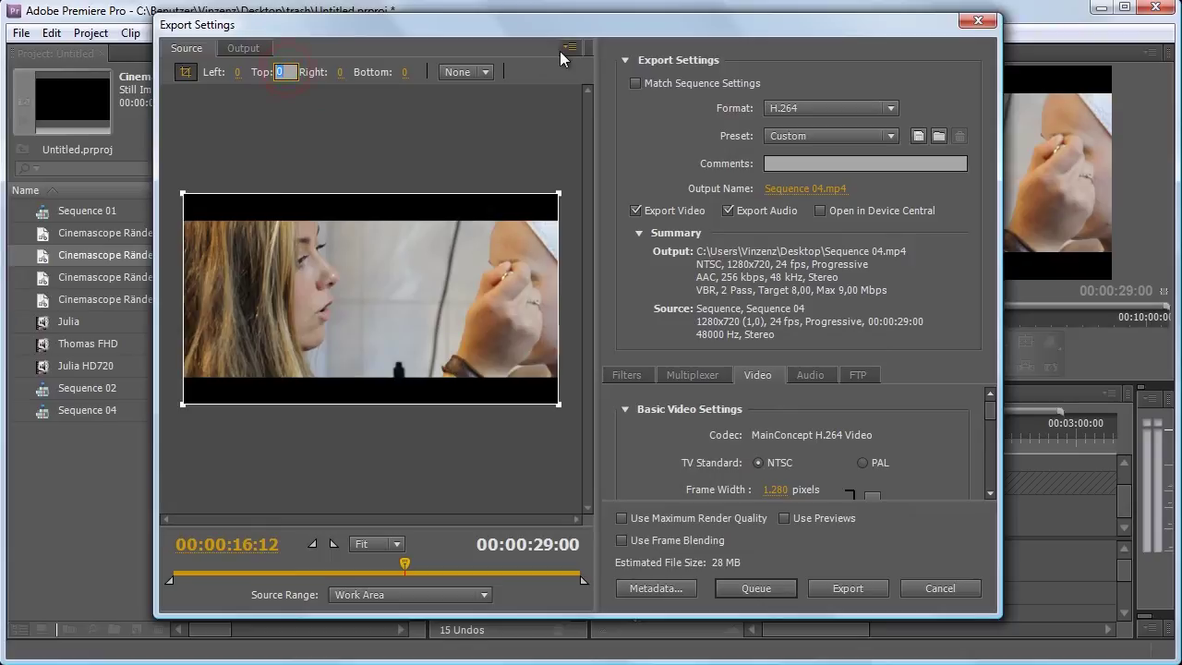
{"action": "type", "text": "93"}
{"action": "left_click", "coordinate": [425, 120]}
{"action": "left_click", "coordinate": [404, 73]}
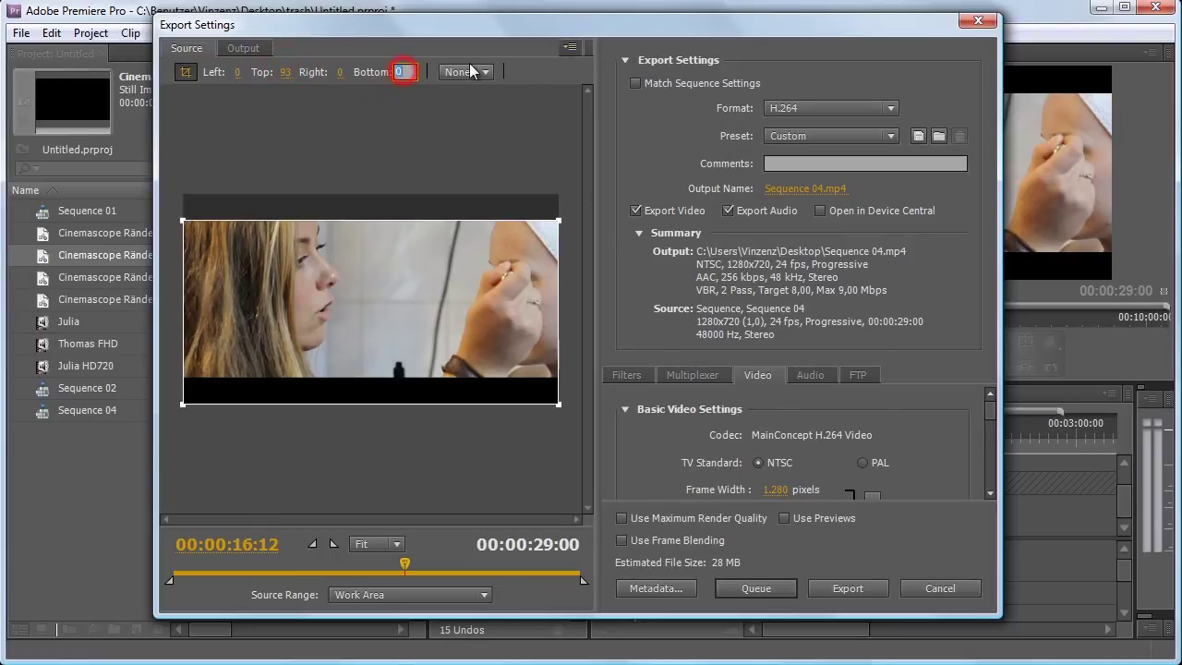
{"action": "type", "text": "93"}
{"action": "left_click", "coordinate": [399, 111]}
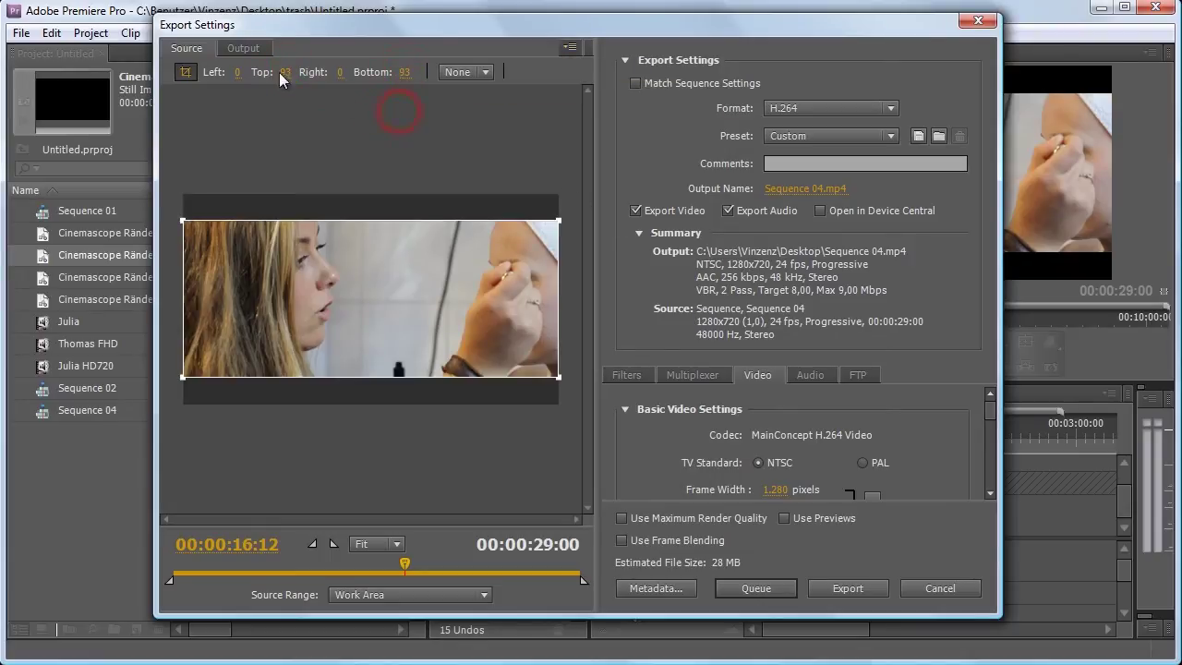
{"action": "left_click", "coordinate": [243, 48]}
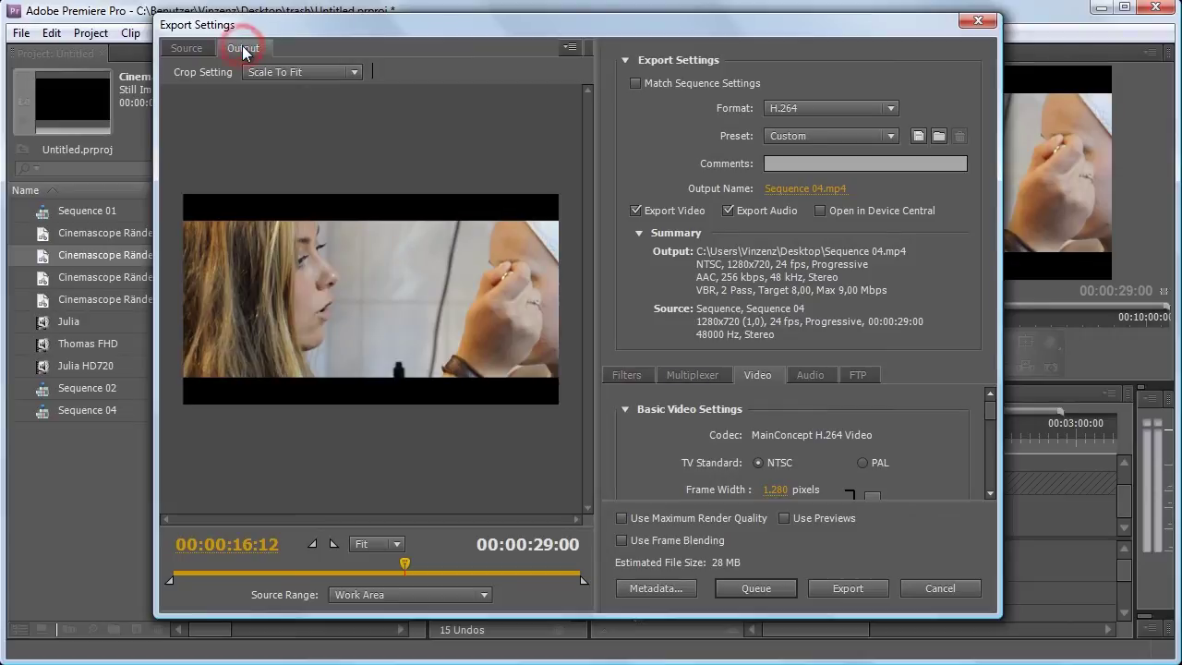
{"action": "left_click", "coordinate": [340, 71]}
{"action": "left_click", "coordinate": [360, 148]}
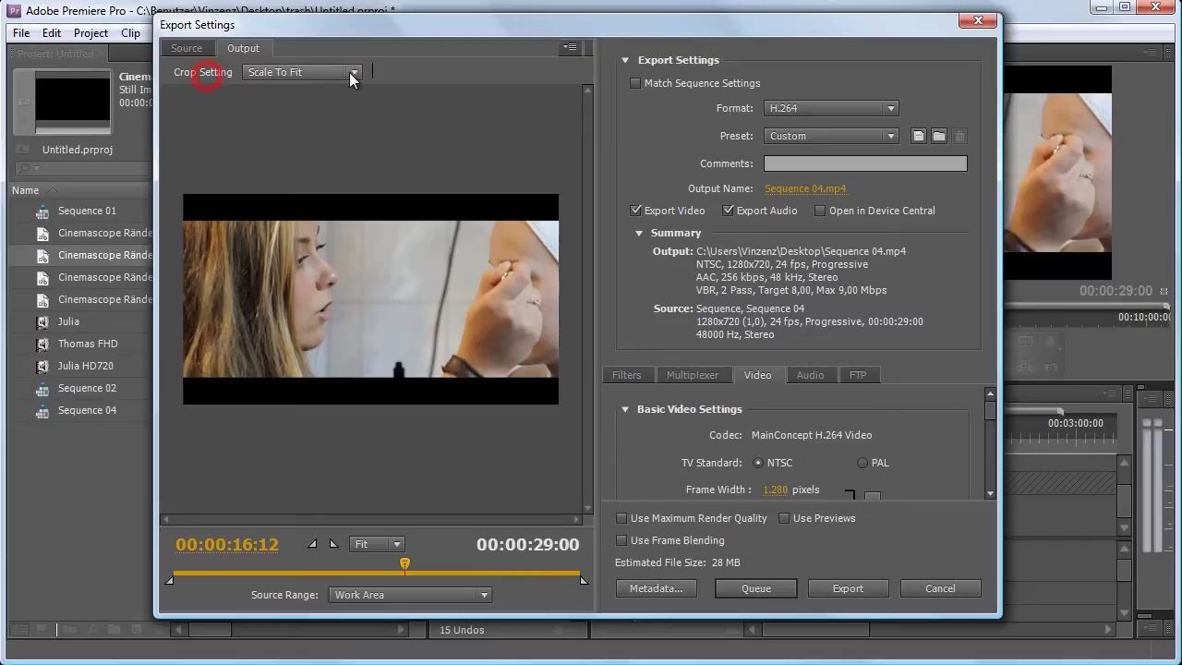
{"action": "left_click", "coordinate": [286, 72]}
{"action": "left_click", "coordinate": [317, 96]}
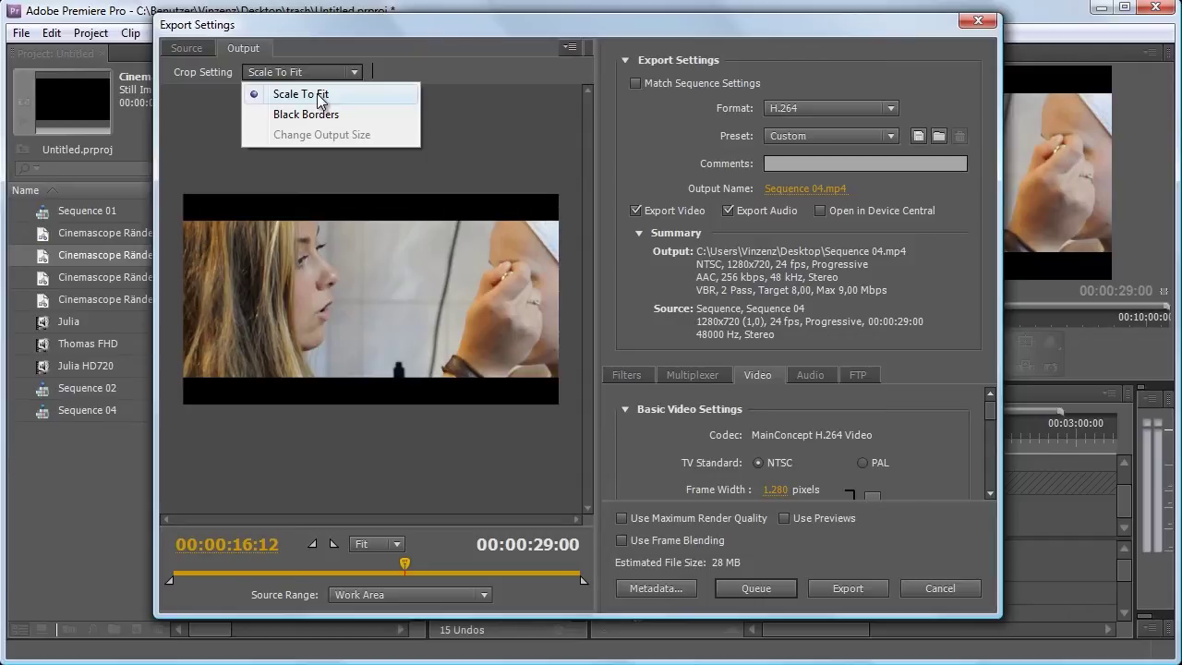
{"action": "left_click", "coordinate": [369, 148]}
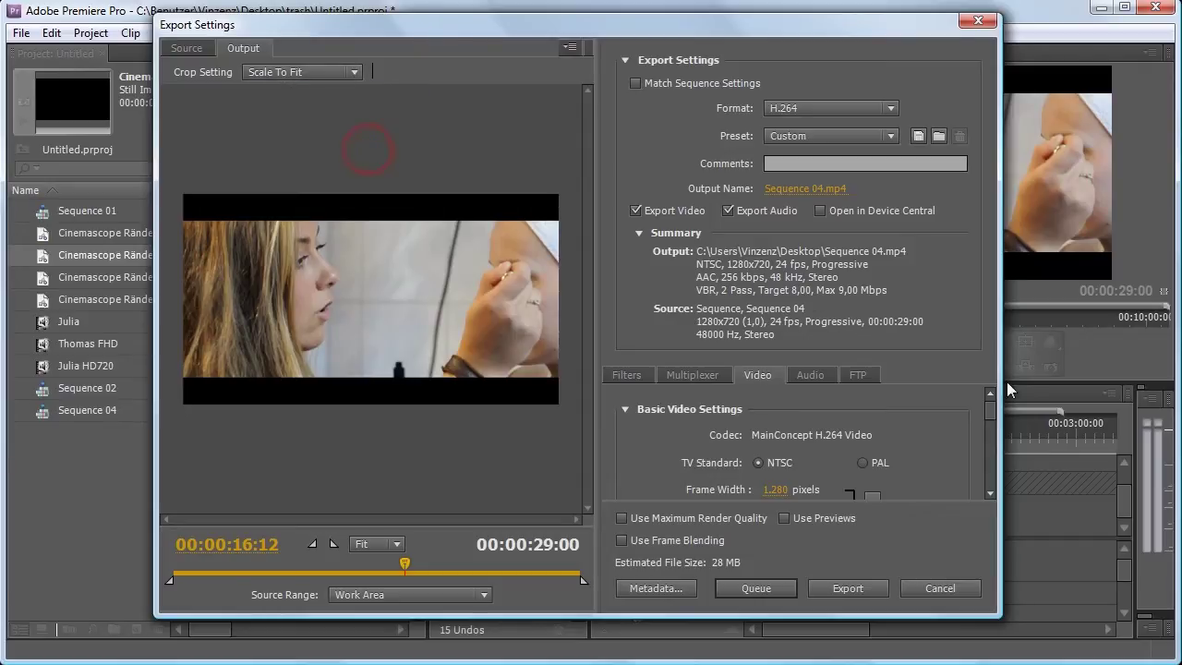
{"action": "left_click_drag", "start_coordinate": [990, 408], "coordinate": [993, 418]}
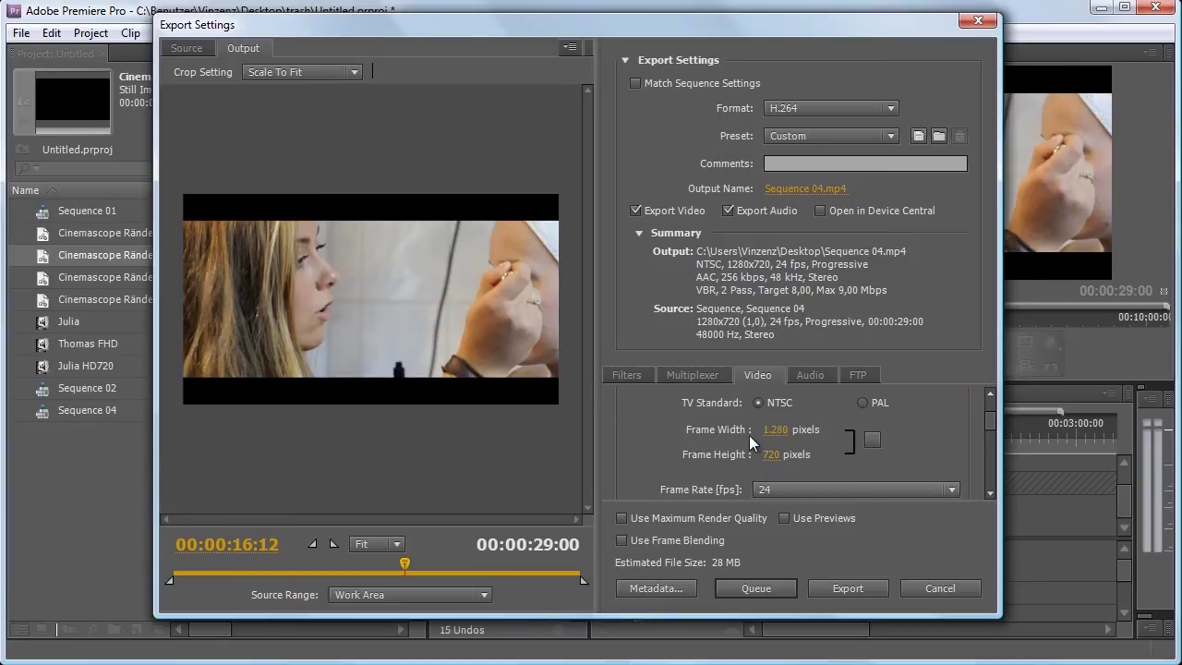
{"action": "left_click_drag", "start_coordinate": [990, 418], "coordinate": [991, 422]}
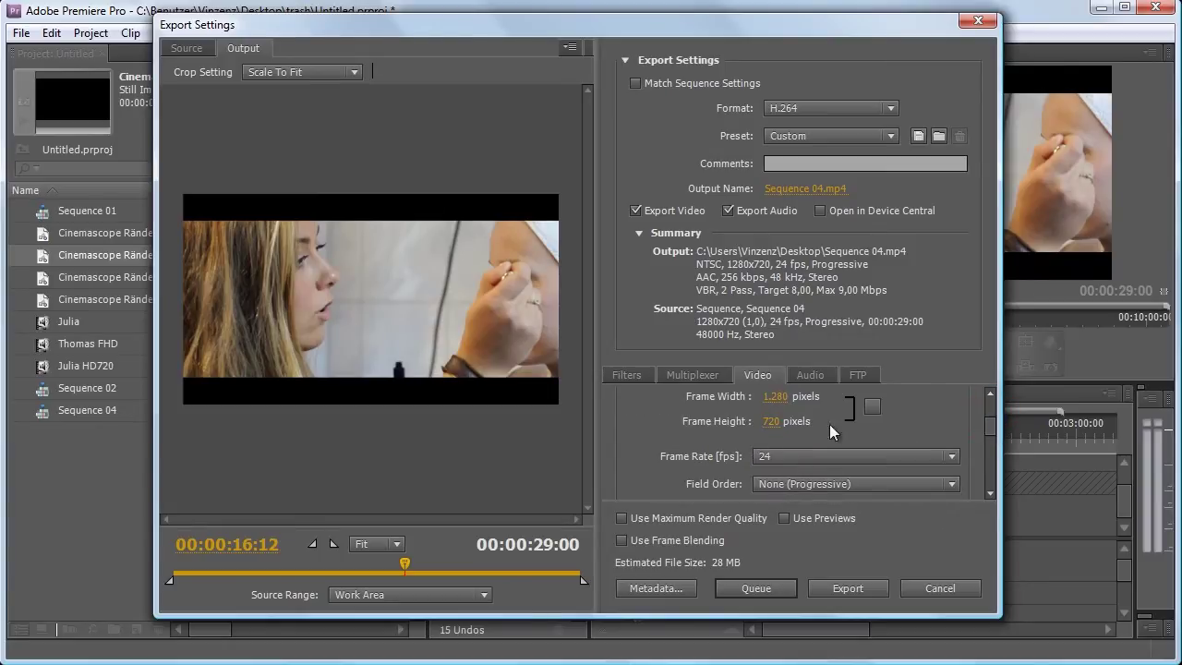
{"action": "left_click", "coordinate": [185, 47]}
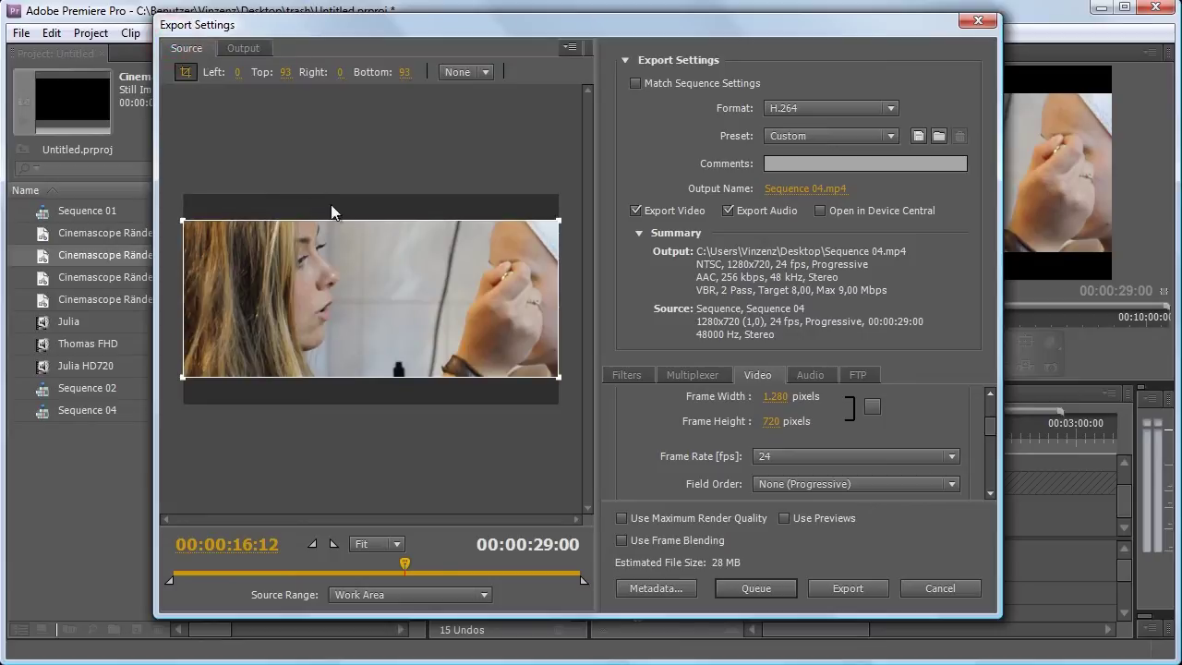
{"action": "left_click", "coordinate": [242, 48]}
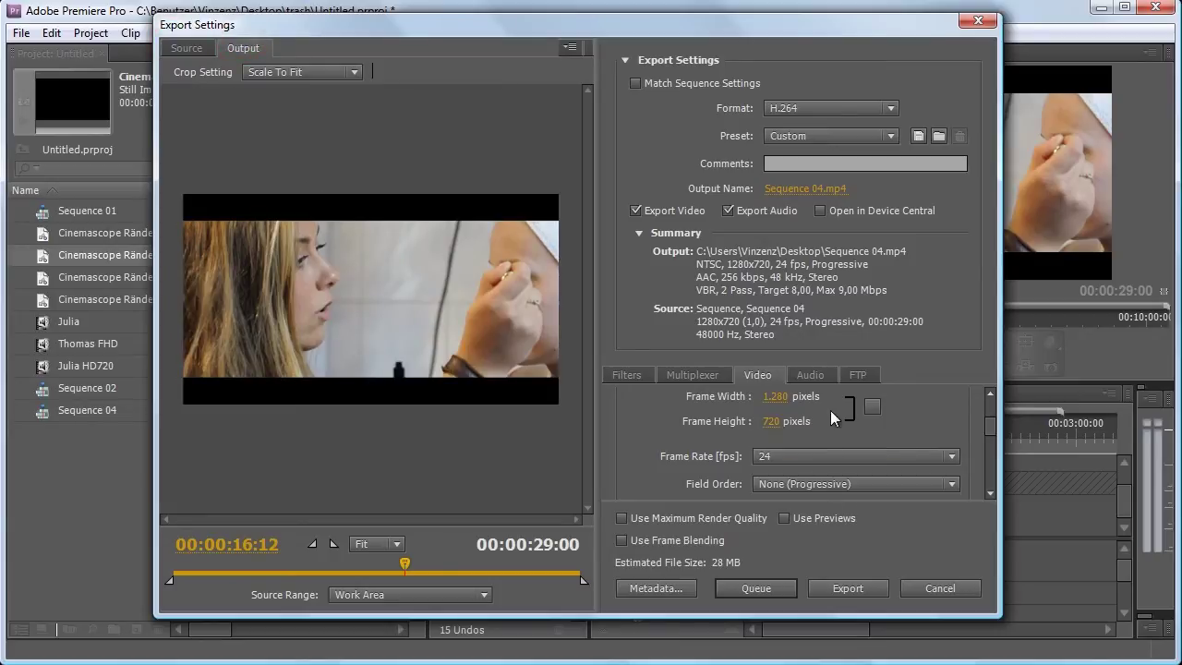
{"action": "key", "text": "alt+Tab"}
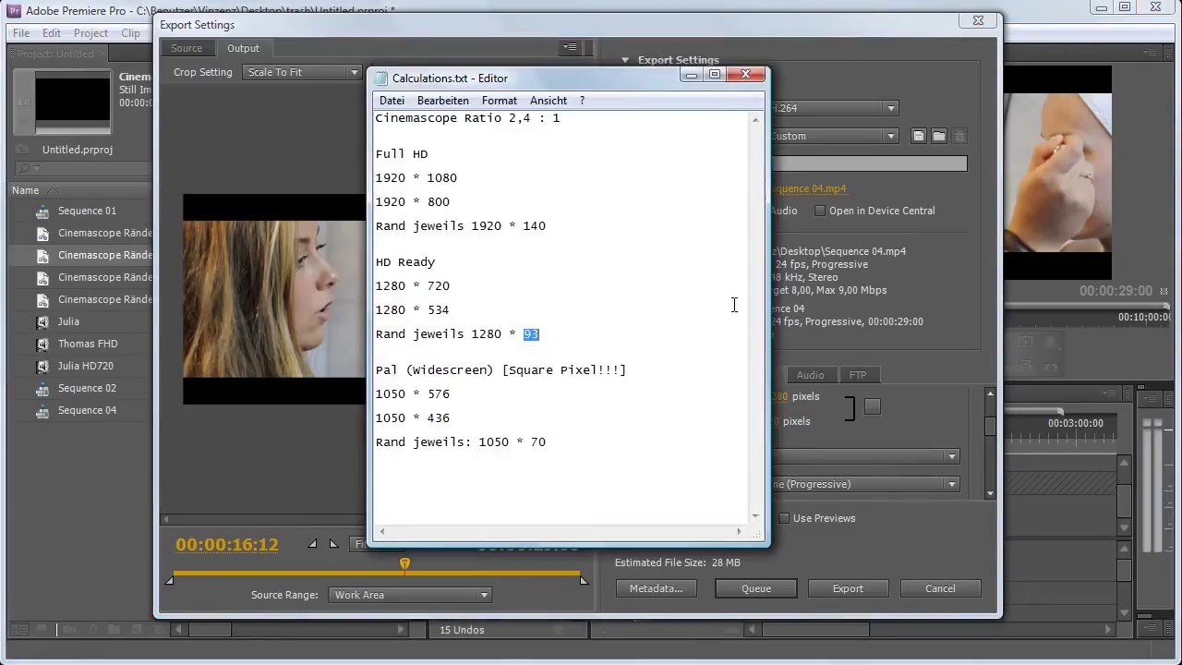
{"action": "left_click_drag", "start_coordinate": [610, 81], "coordinate": [474, 83]}
{"action": "double_click", "coordinate": [322, 306]}
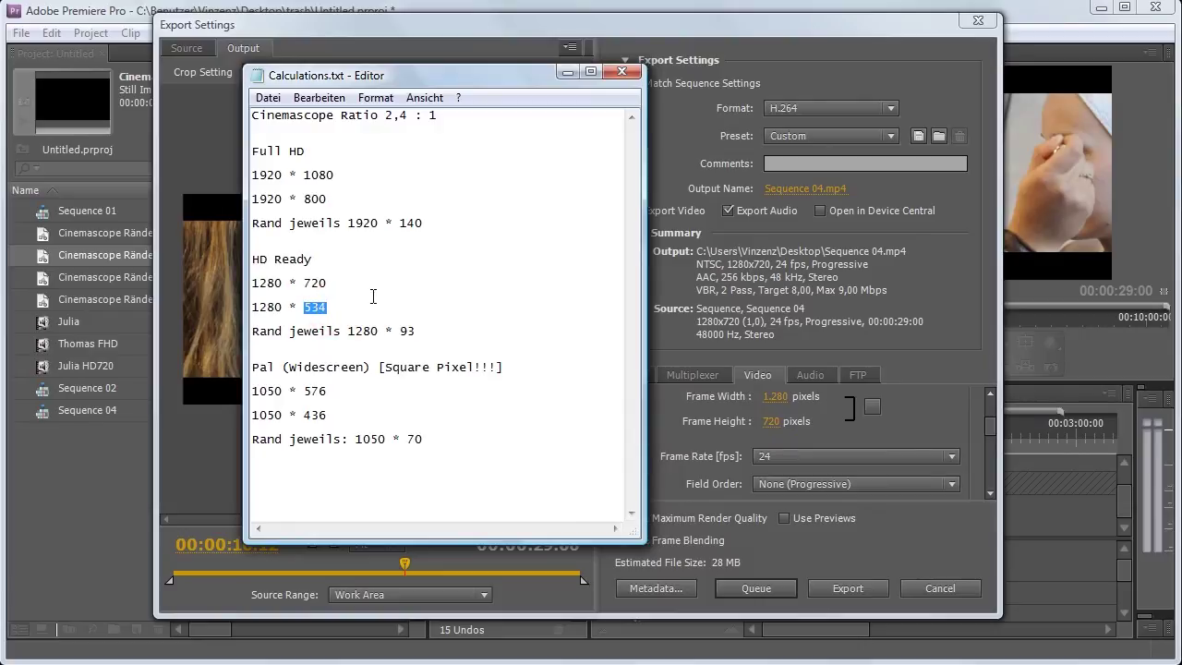
{"action": "left_click", "coordinate": [906, 417]}
{"action": "left_click", "coordinate": [871, 407]}
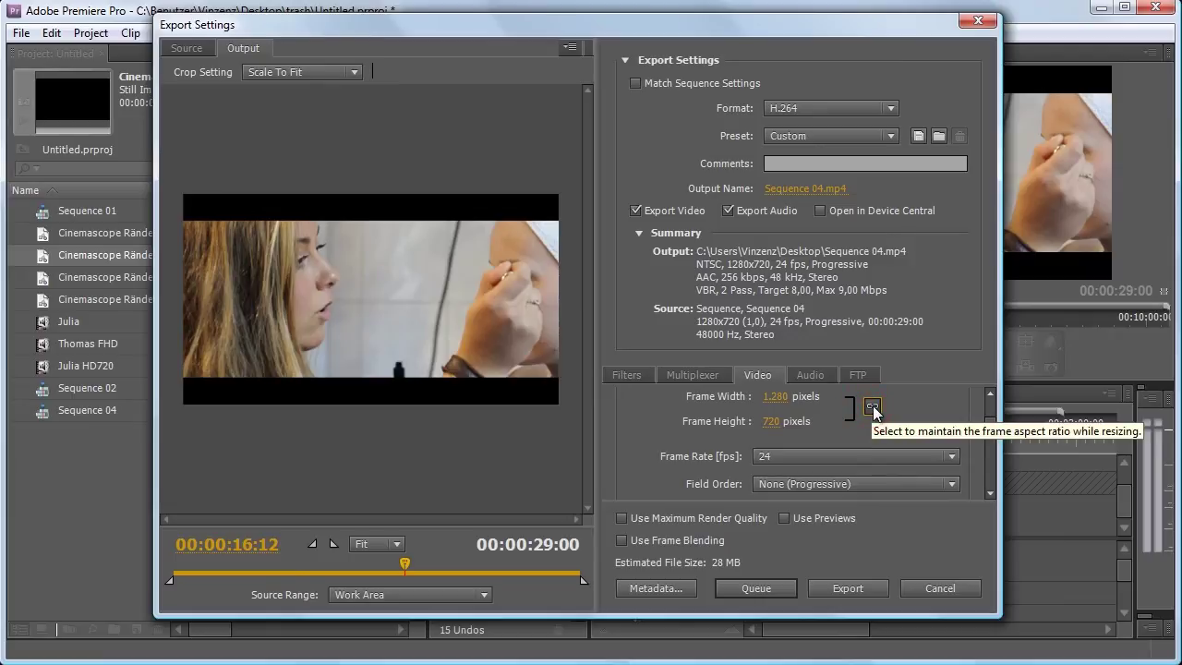
{"action": "left_click", "coordinate": [873, 408]}
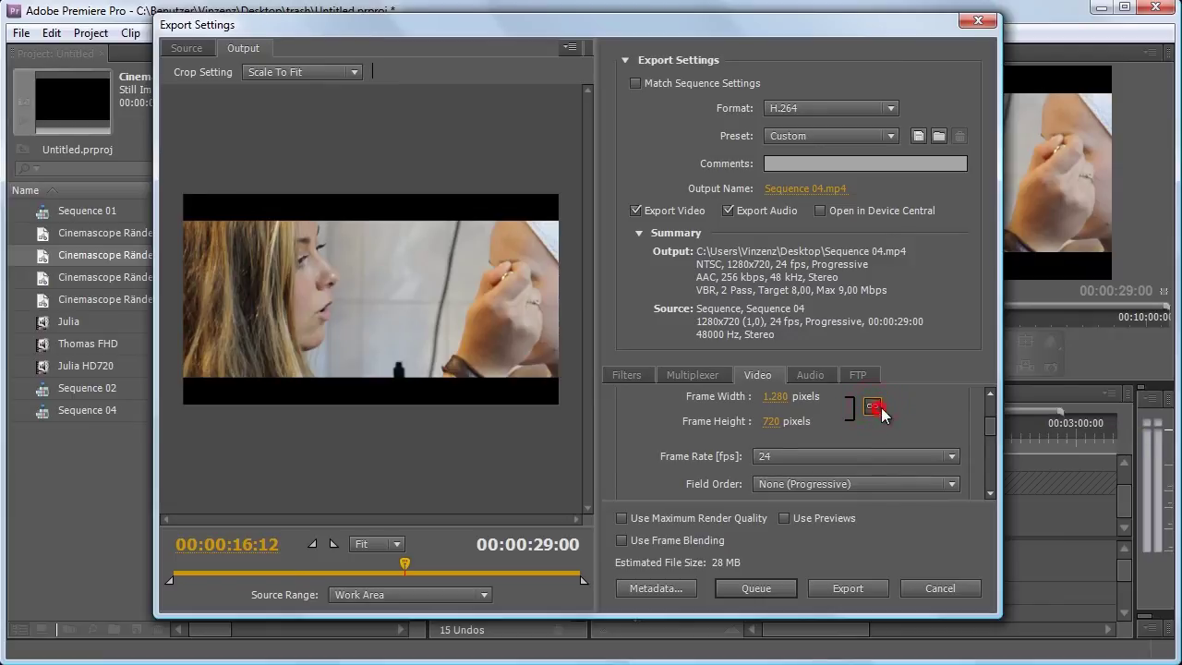
{"action": "left_click", "coordinate": [774, 396]}
{"action": "left_click_drag", "start_coordinate": [788, 401], "coordinate": [864, 399]}
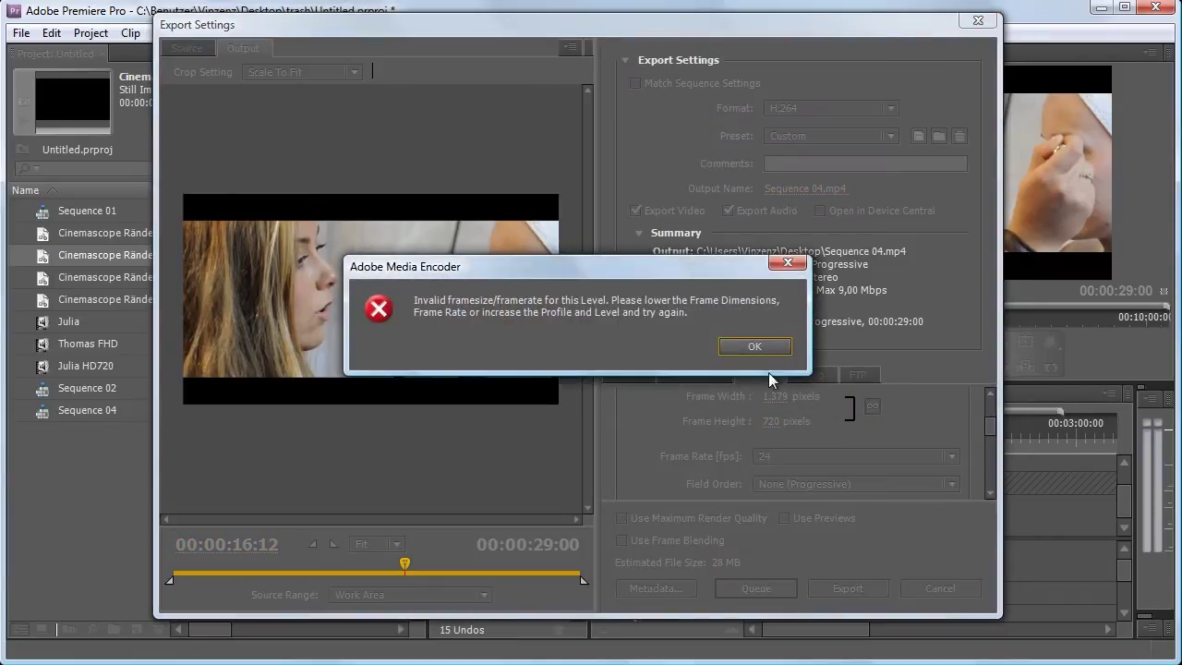
{"action": "left_click", "coordinate": [769, 372]}
{"action": "left_click_drag", "start_coordinate": [995, 413], "coordinate": [991, 424]}
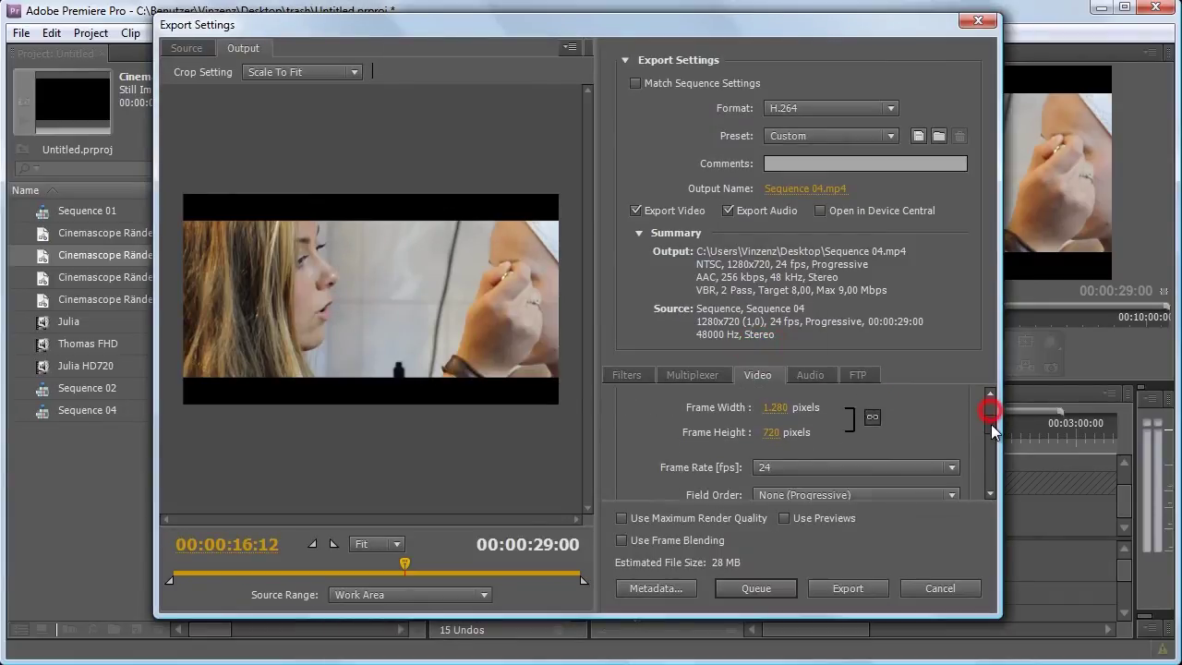
{"action": "left_click_drag", "start_coordinate": [798, 424], "coordinate": [699, 425]}
{"action": "left_click", "coordinate": [772, 424]}
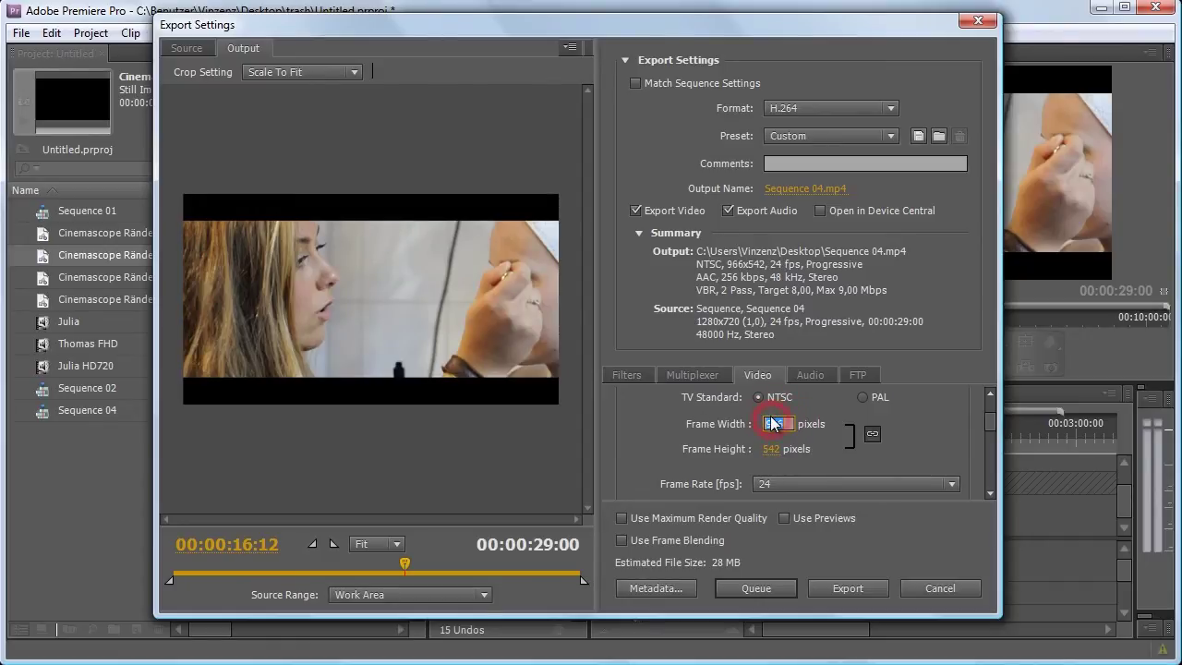
{"action": "left_click", "coordinate": [914, 440]}
{"action": "left_click", "coordinate": [874, 433]}
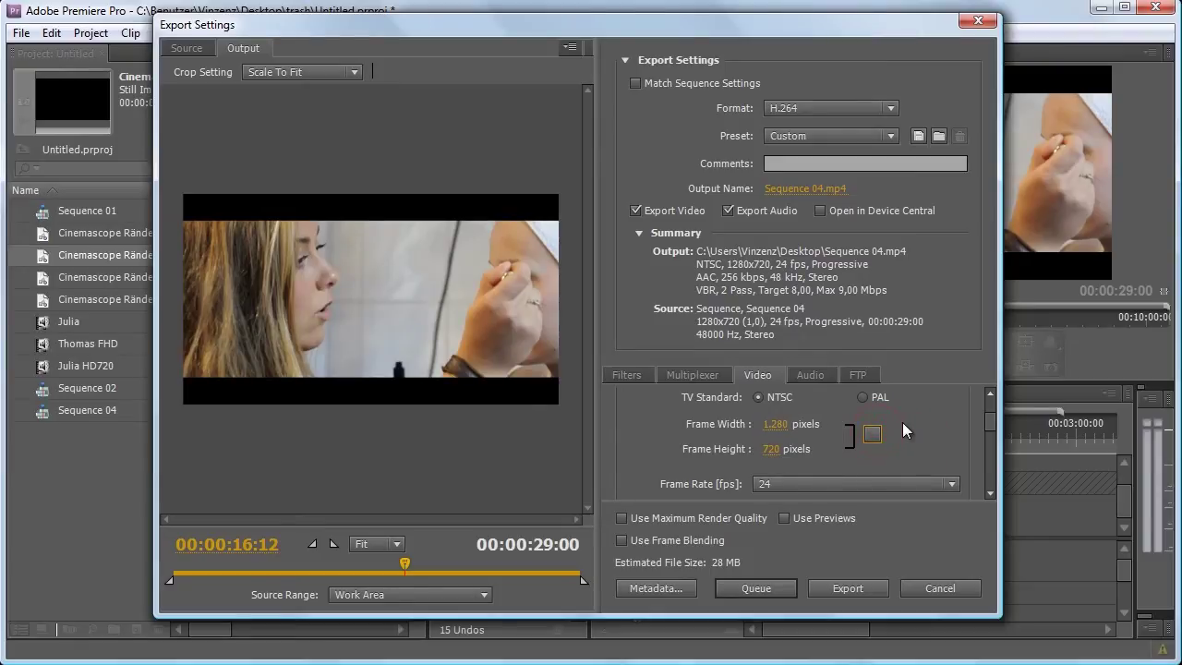
{"action": "left_click", "coordinate": [771, 449]}
{"action": "key", "text": "alt+Tab"}
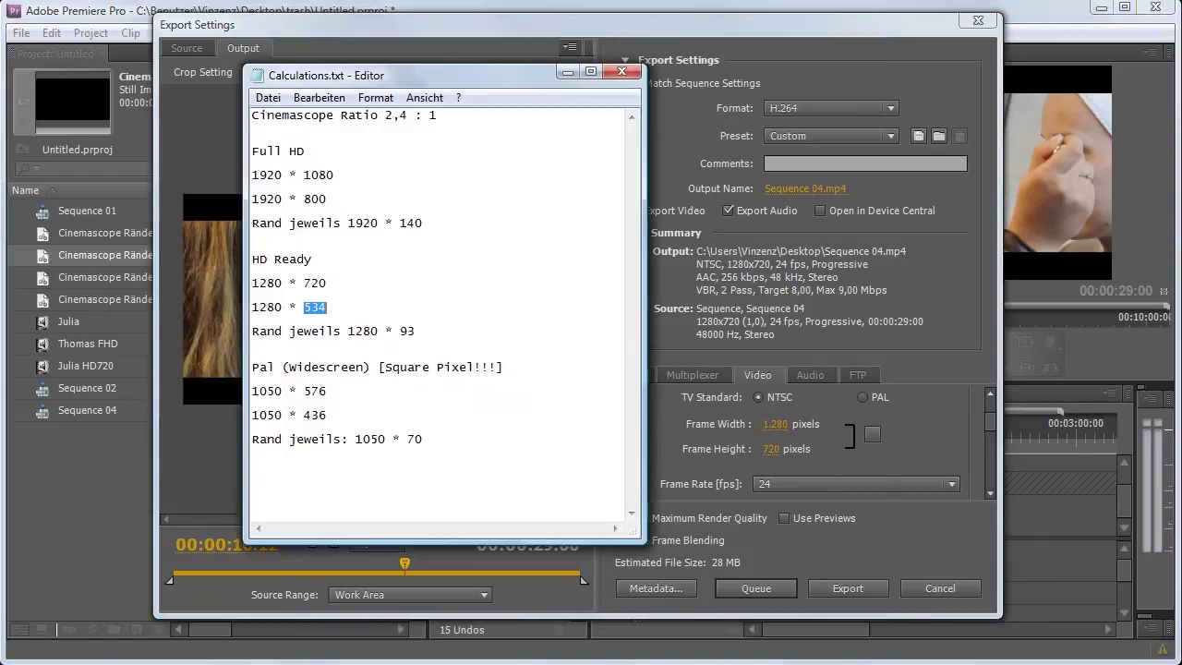
{"action": "key", "text": "alt+Tab"}
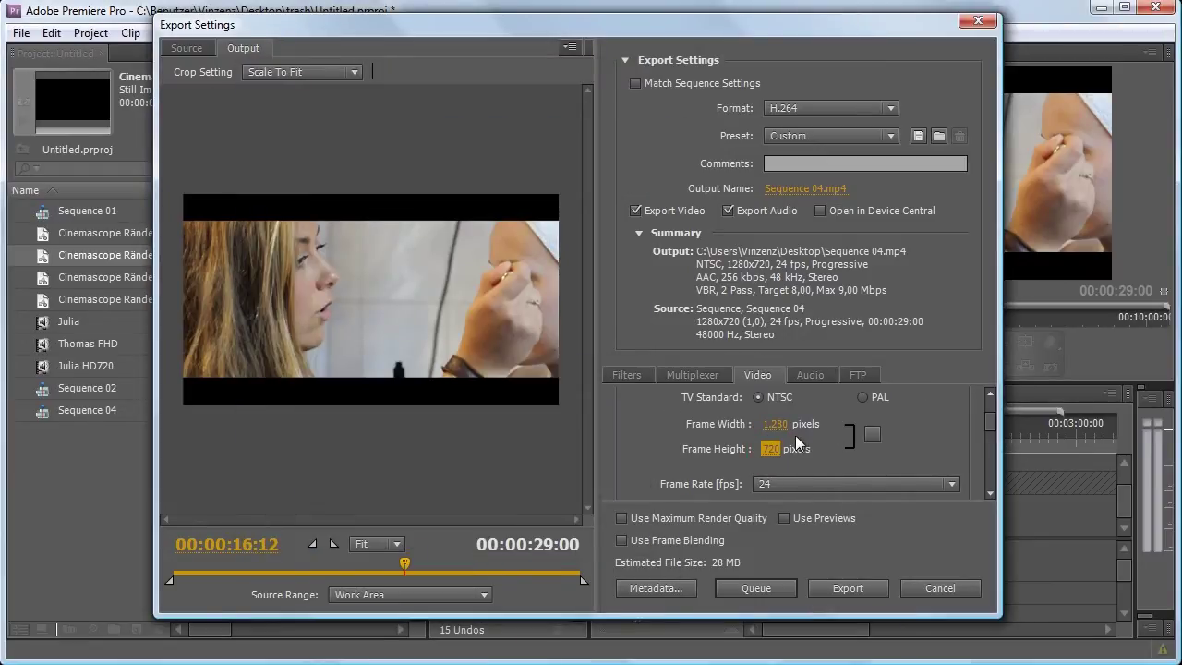
Set the export frame height to 534 and try the Black Borders crop setting.
{"action": "type", "text": "534"}
{"action": "left_click", "coordinate": [933, 430]}
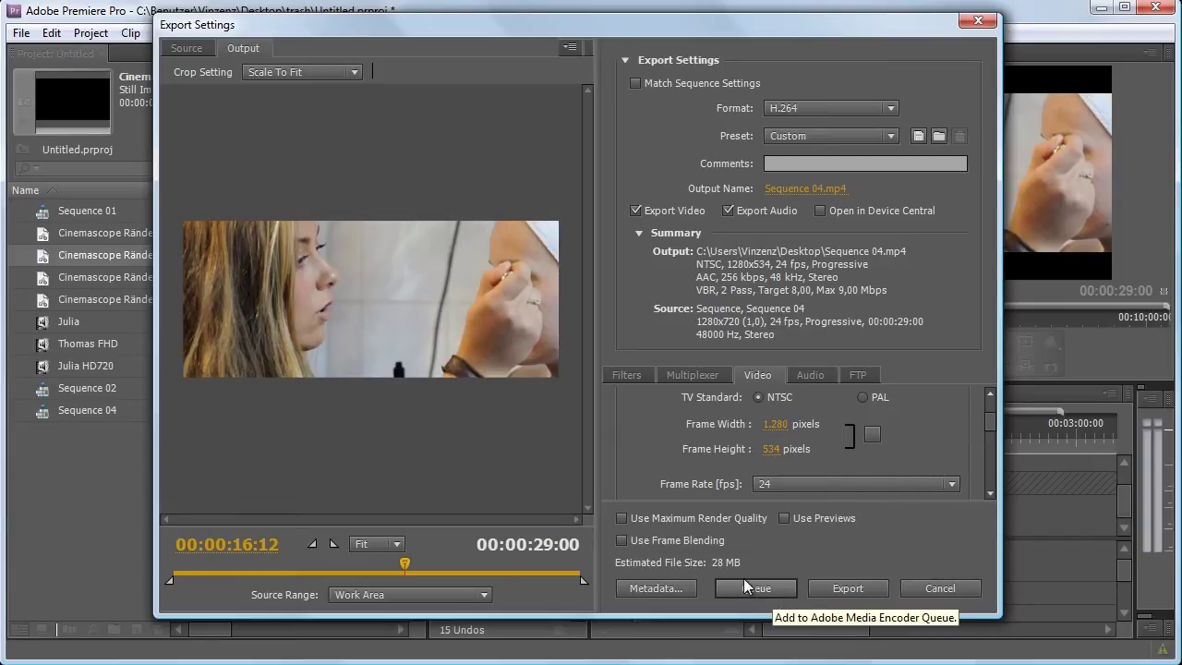
{"action": "left_click", "coordinate": [284, 71]}
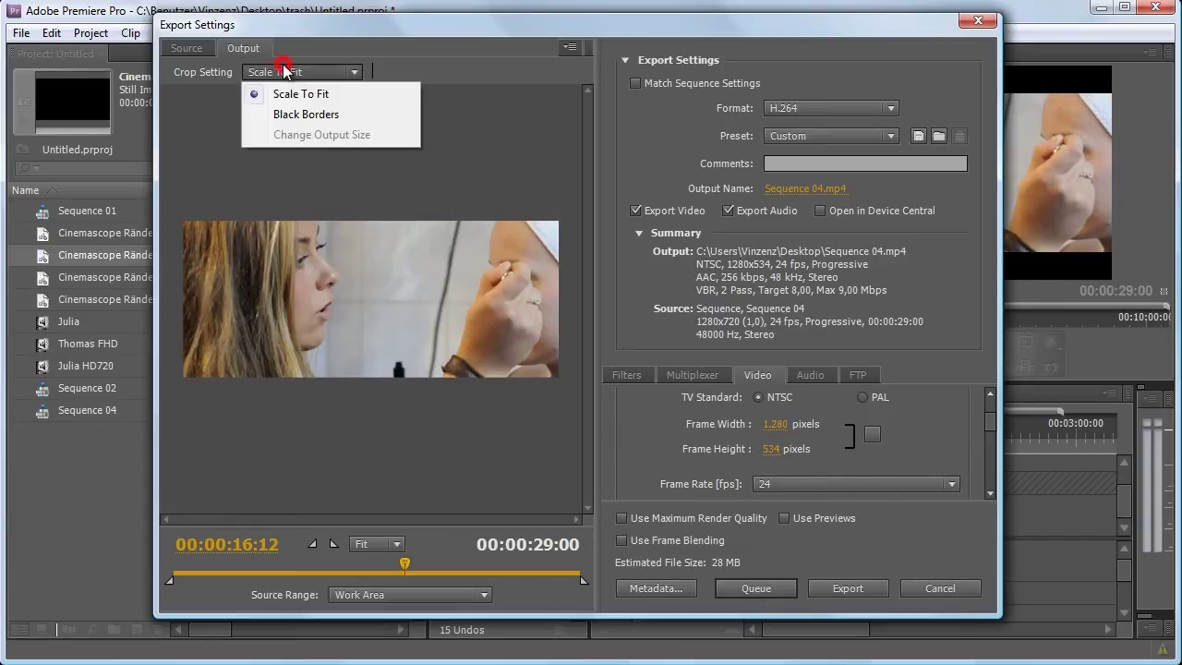
{"action": "left_click", "coordinate": [307, 114]}
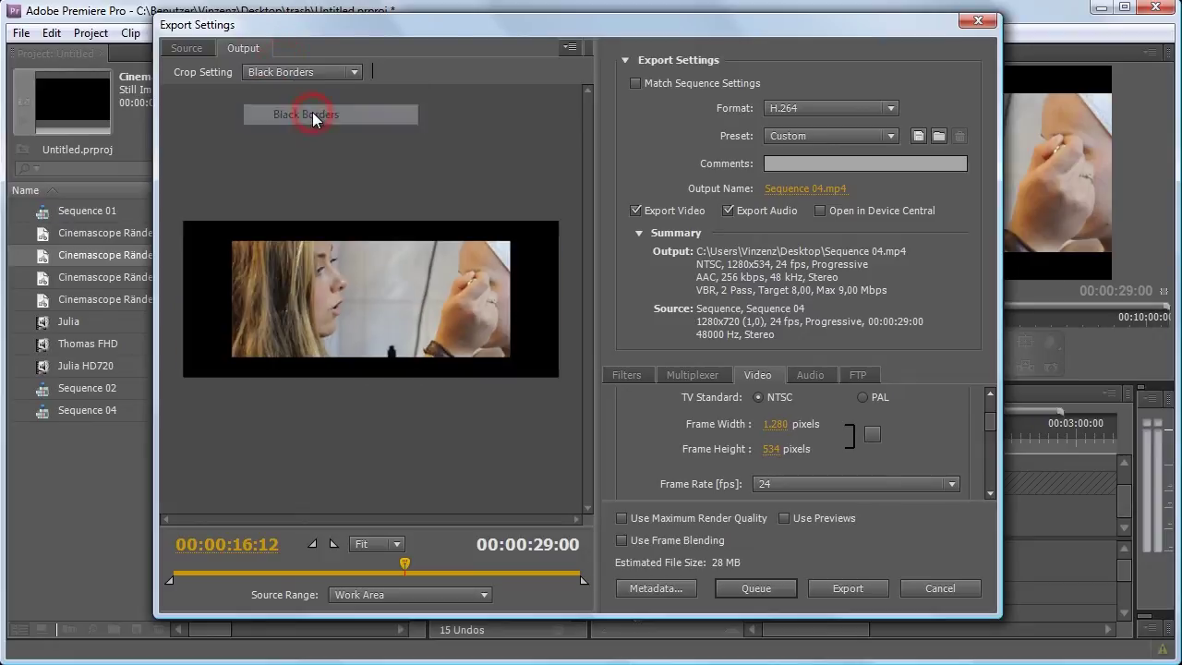
{"action": "left_click", "coordinate": [291, 74]}
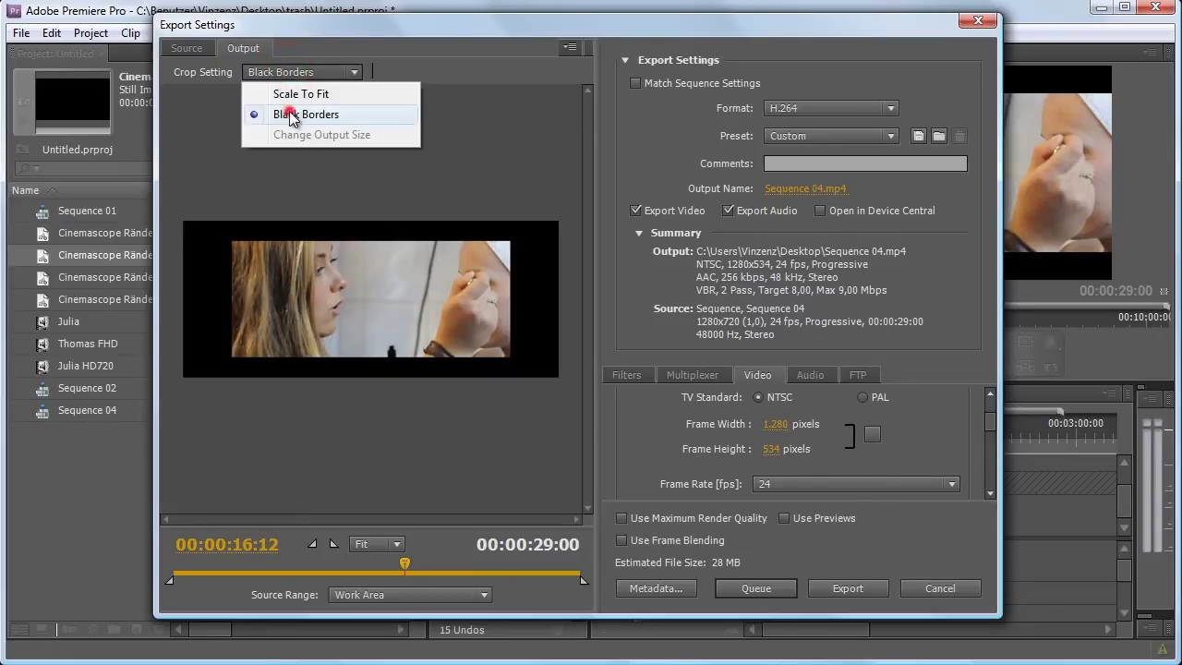
{"action": "left_click", "coordinate": [289, 111]}
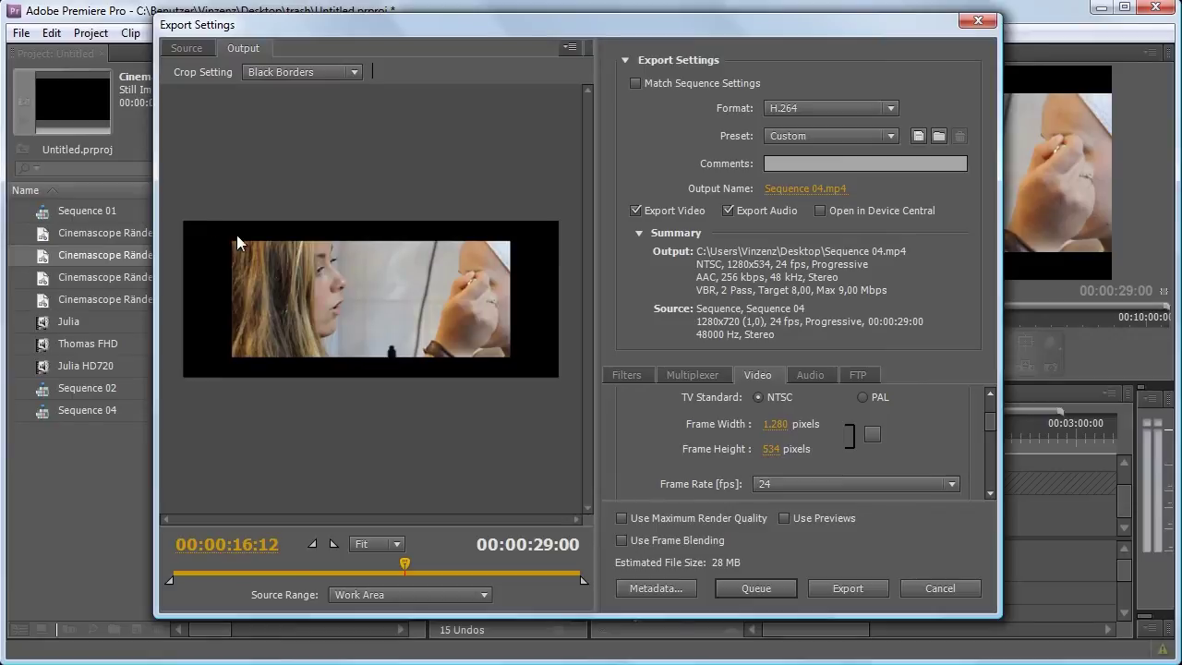
Return the crop setting to Scale To Fit and cancel the export settings.
{"action": "left_click", "coordinate": [264, 72]}
{"action": "left_click", "coordinate": [294, 86]}
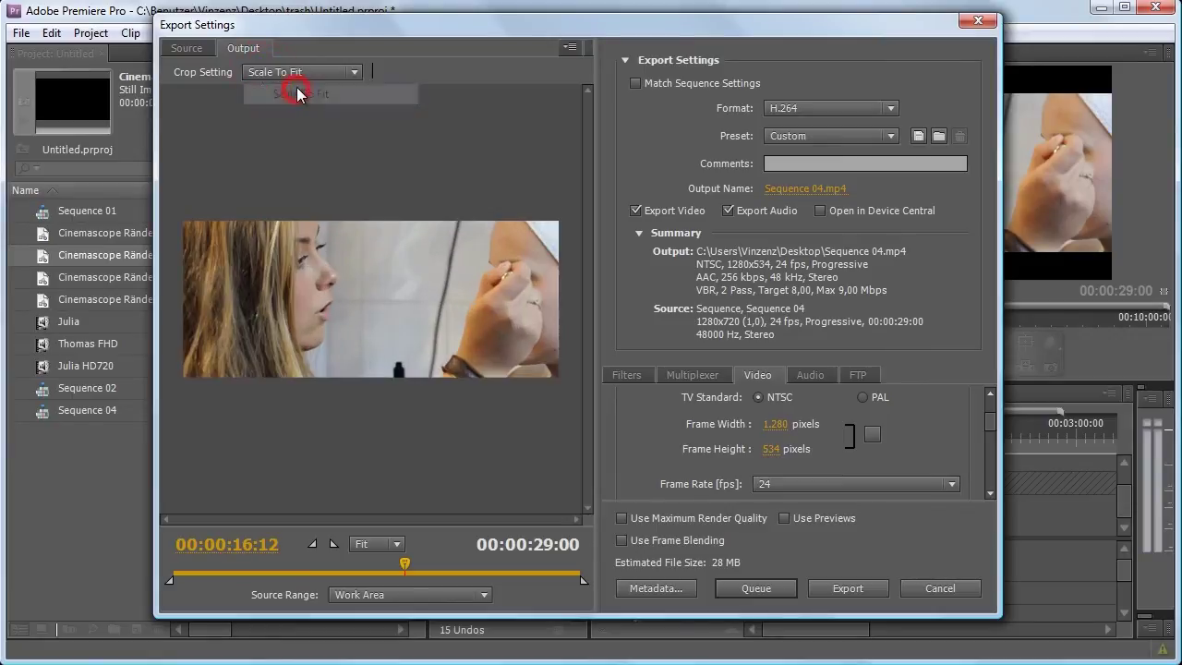
{"action": "left_click", "coordinate": [291, 73]}
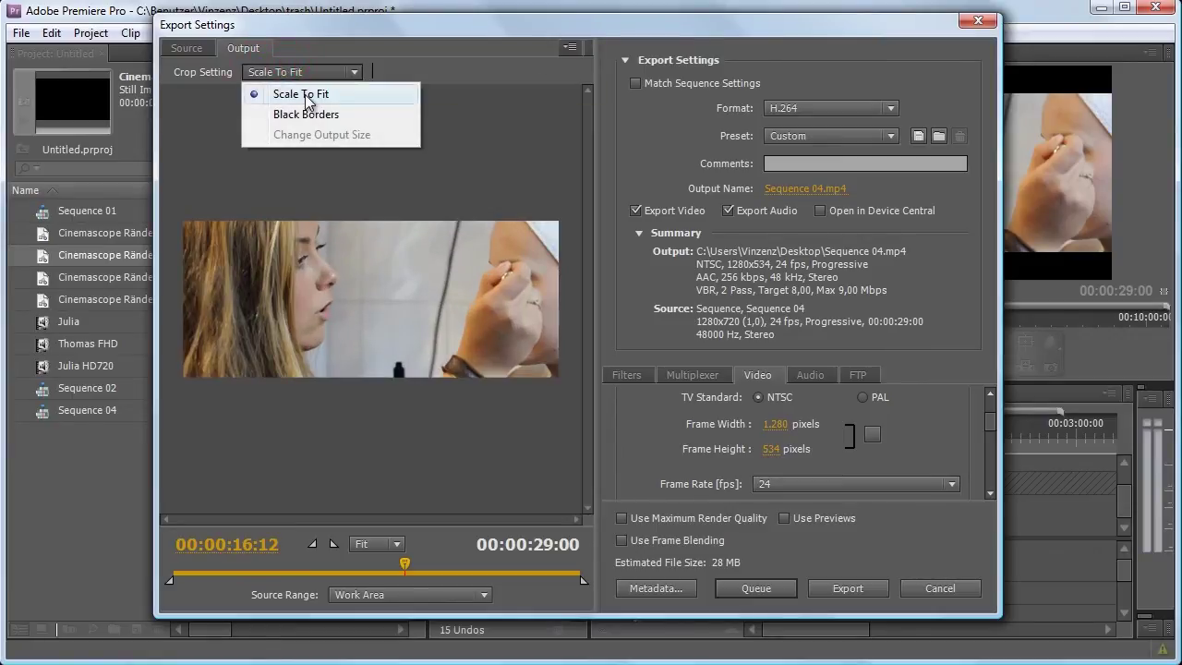
{"action": "left_click", "coordinate": [307, 95]}
{"action": "left_click", "coordinate": [345, 72]}
{"action": "left_click", "coordinate": [315, 94]}
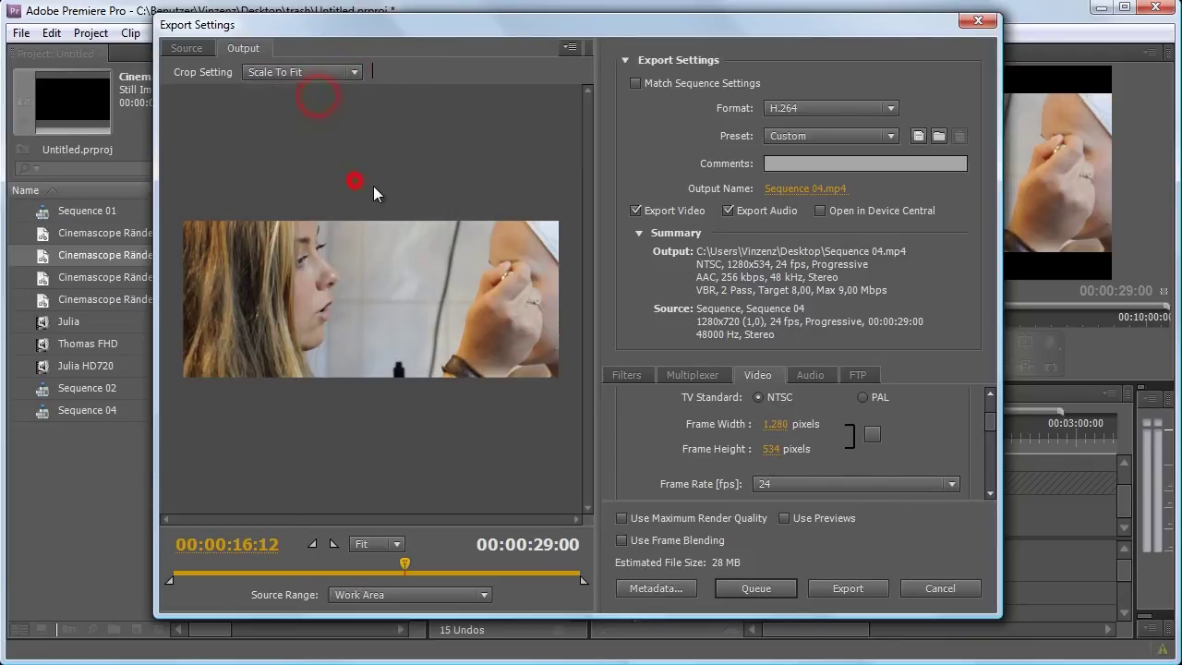
{"action": "left_click", "coordinate": [938, 593]}
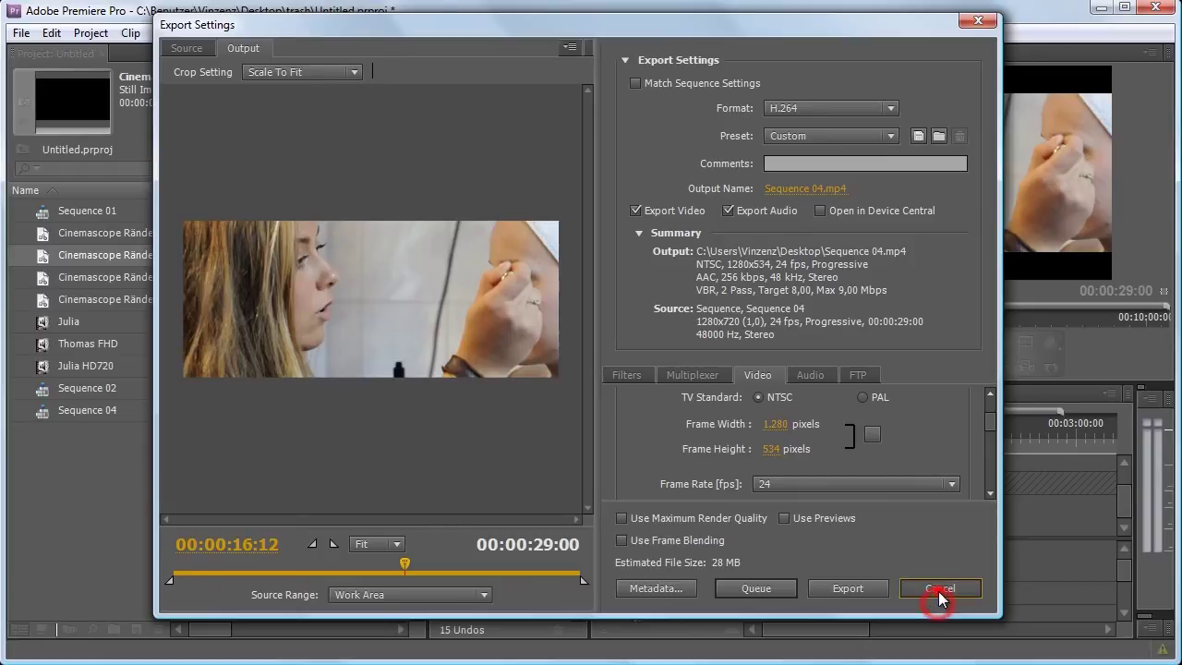
Create Sequence 05 from the DSLR 1080p24 preset and drag Thomas FHD onto its first tracks.
{"action": "left_click", "coordinate": [110, 364]}
{"action": "left_click", "coordinate": [162, 448]}
{"action": "left_click", "coordinate": [21, 32]}
{"action": "mouse_move", "coordinate": [204, 51]}
{"action": "left_click", "coordinate": [370, 77]}
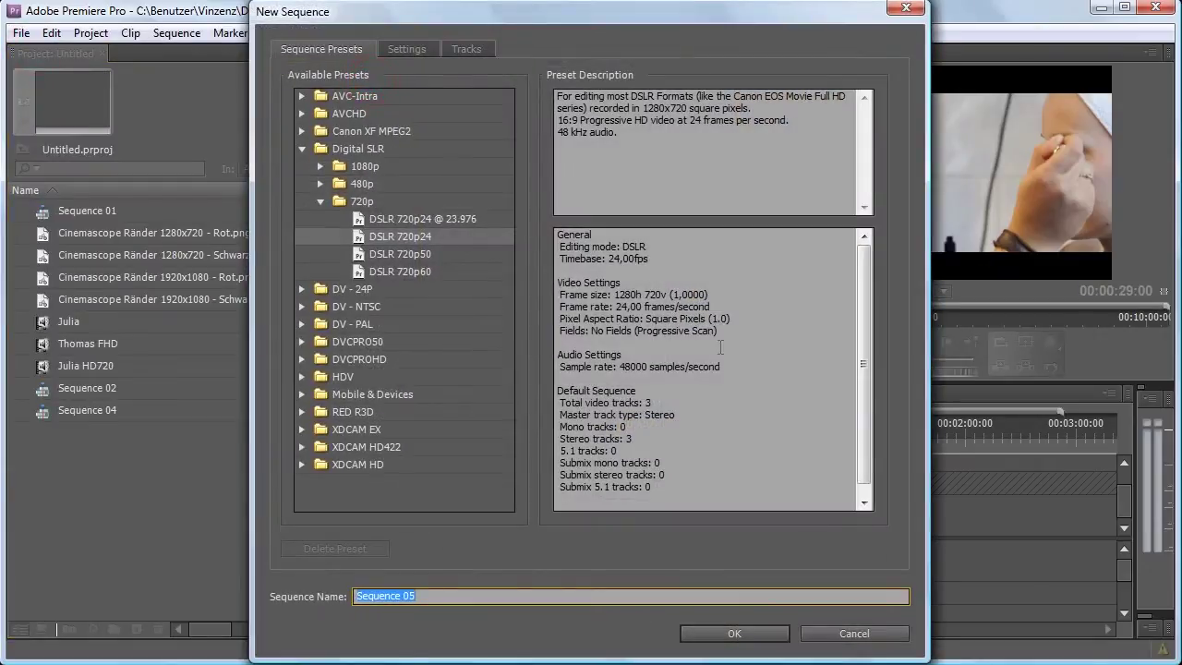
{"action": "left_click", "coordinate": [321, 201]}
{"action": "left_click", "coordinate": [320, 166]}
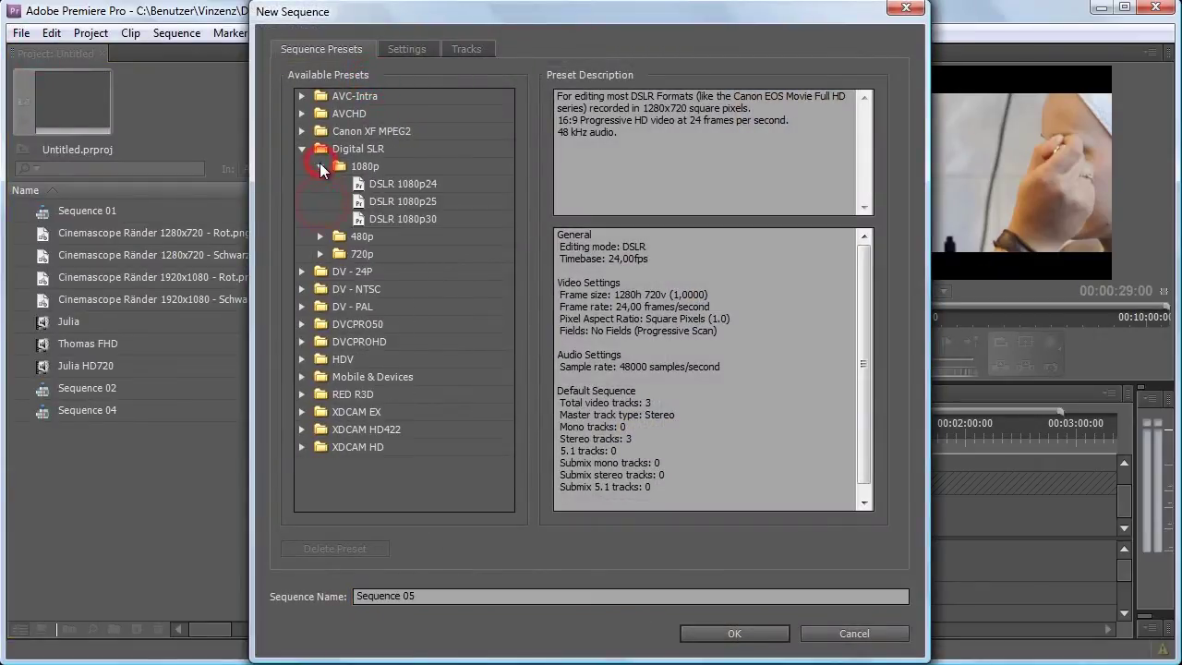
{"action": "left_click", "coordinate": [403, 184]}
{"action": "left_click", "coordinate": [730, 636]}
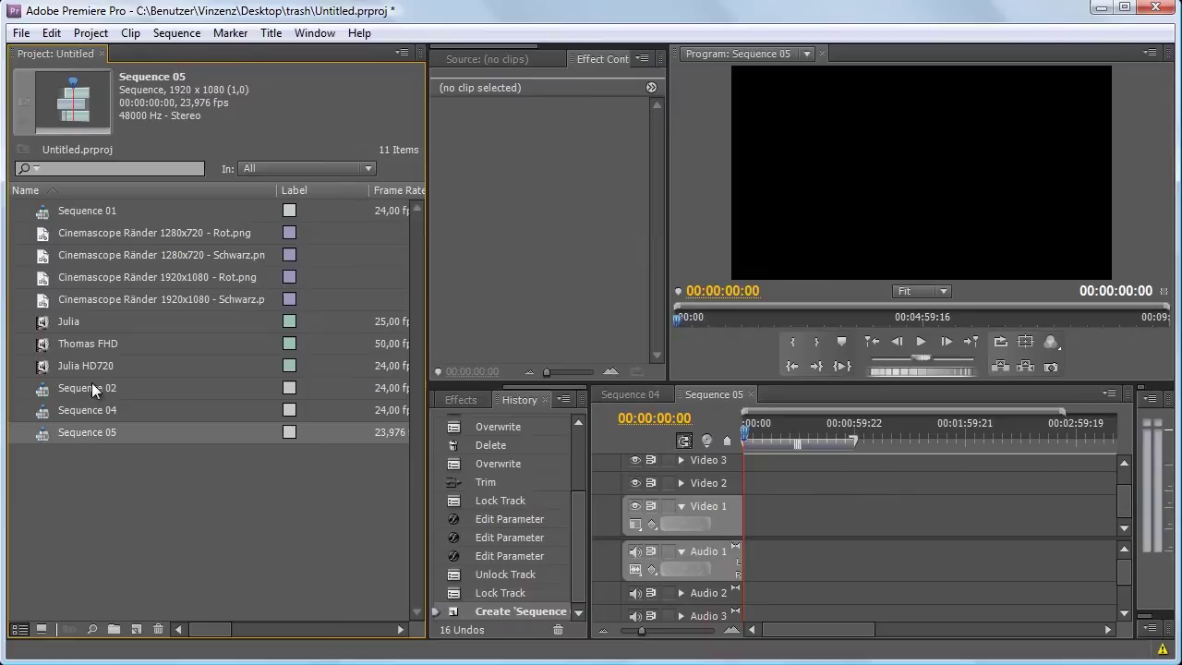
{"action": "left_click", "coordinate": [67, 347]}
{"action": "left_click_drag", "start_coordinate": [68, 351], "coordinate": [737, 534]}
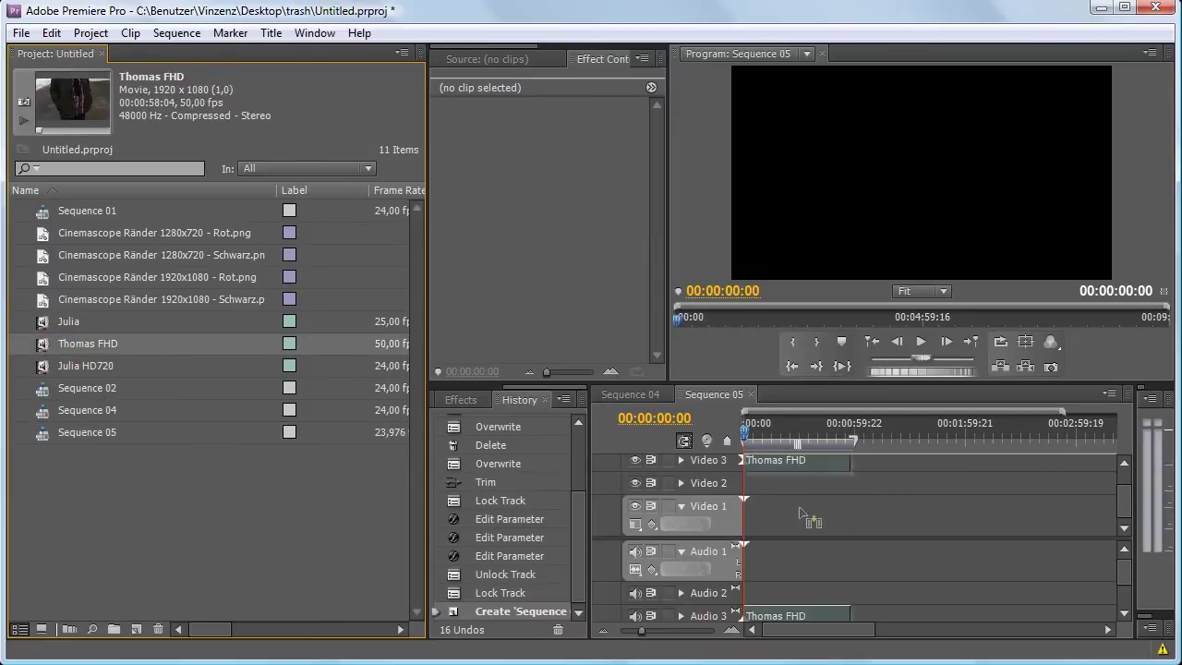
Lay the black 1920x1080 Cinemascope bars image on the track above the Thomas FHD clip.
{"action": "mouse_move", "coordinate": [104, 296]}
{"action": "left_mouse_down"}
{"action": "mouse_move", "coordinate": [43, 296]}
{"action": "mouse_move", "coordinate": [551, 413]}
{"action": "mouse_move", "coordinate": [747, 480]}
{"action": "mouse_move", "coordinate": [751, 464]}
{"action": "mouse_move", "coordinate": [850, 462]}
{"action": "left_mouse_up"}
{"action": "left_click", "coordinate": [45, 299]}
{"action": "left_click", "coordinate": [747, 479]}
Select Thomas FHD and move the playhead to 00:00:44:23, where the pair embrace in the snow.
{"action": "left_click_drag", "start_coordinate": [753, 442], "coordinate": [796, 439]}
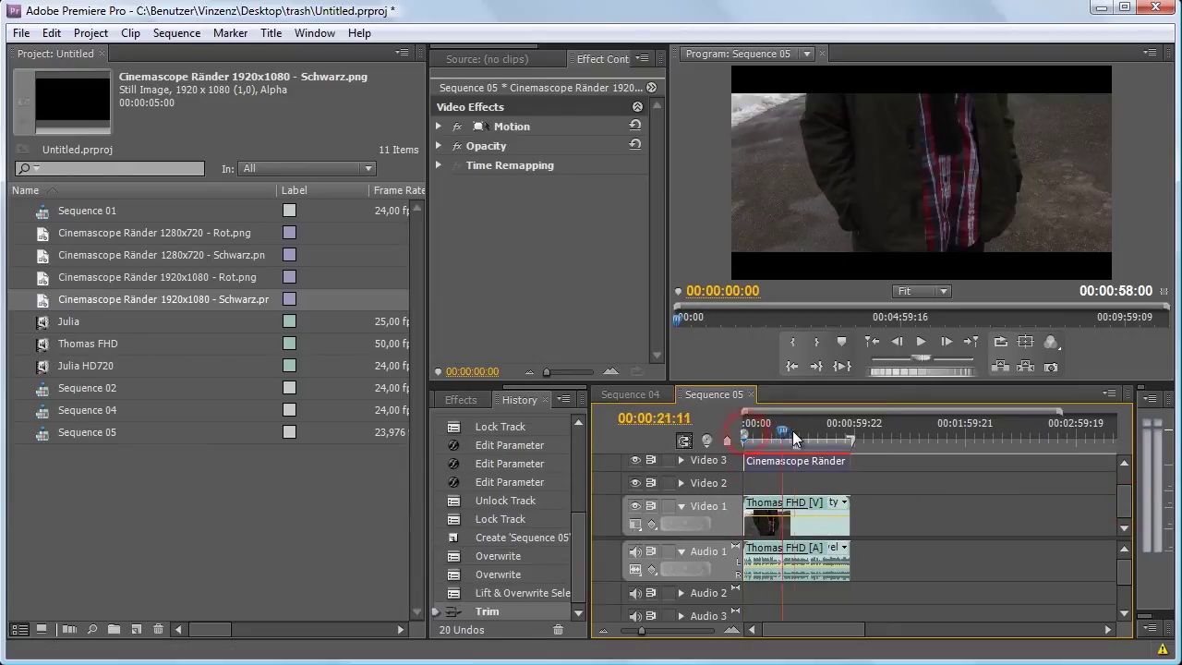
{"action": "left_click", "coordinate": [825, 543]}
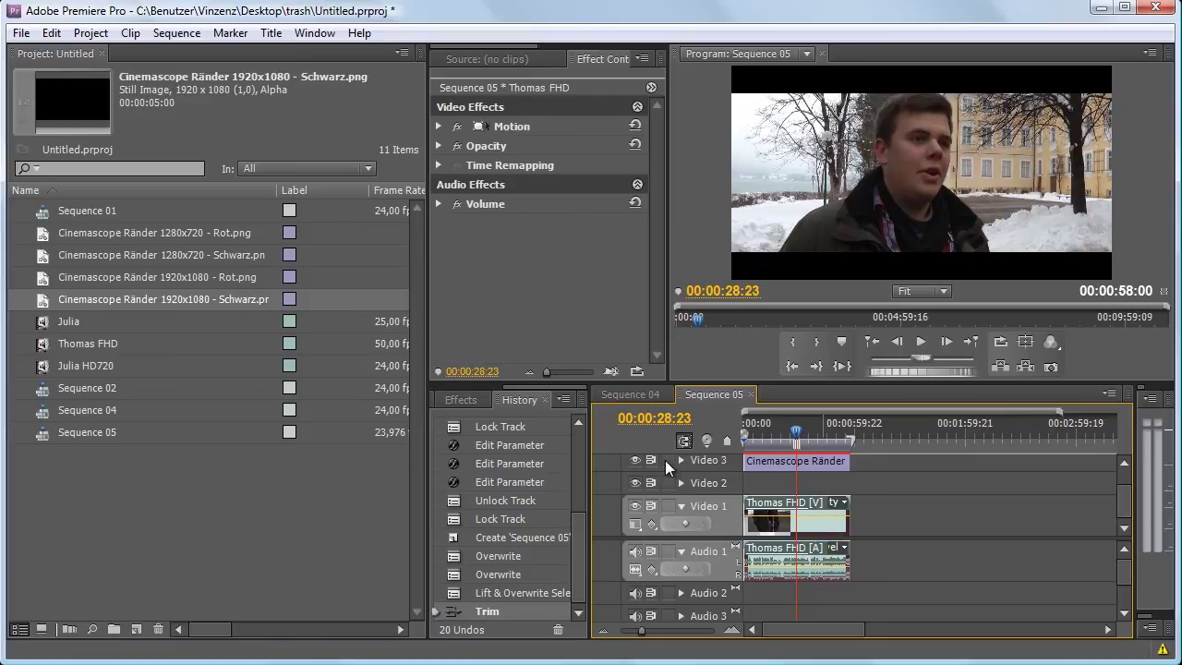
{"action": "left_click_drag", "start_coordinate": [784, 423], "coordinate": [806, 433]}
{"action": "left_click", "coordinate": [826, 430]}
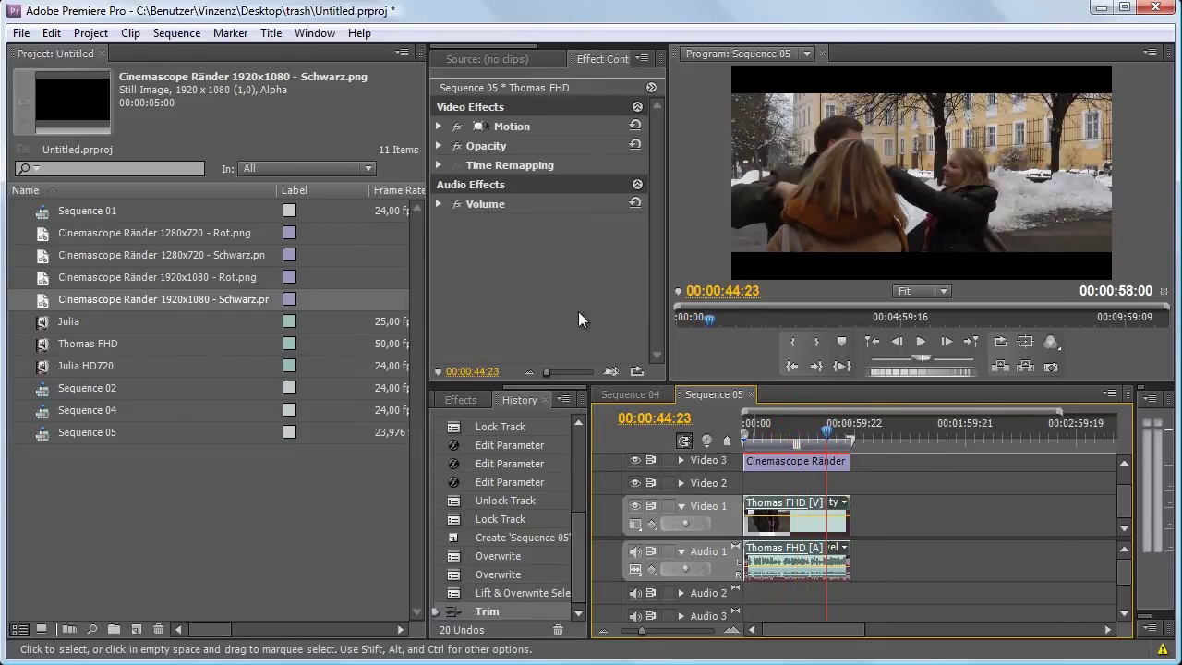
{"action": "left_click", "coordinate": [20, 33]}
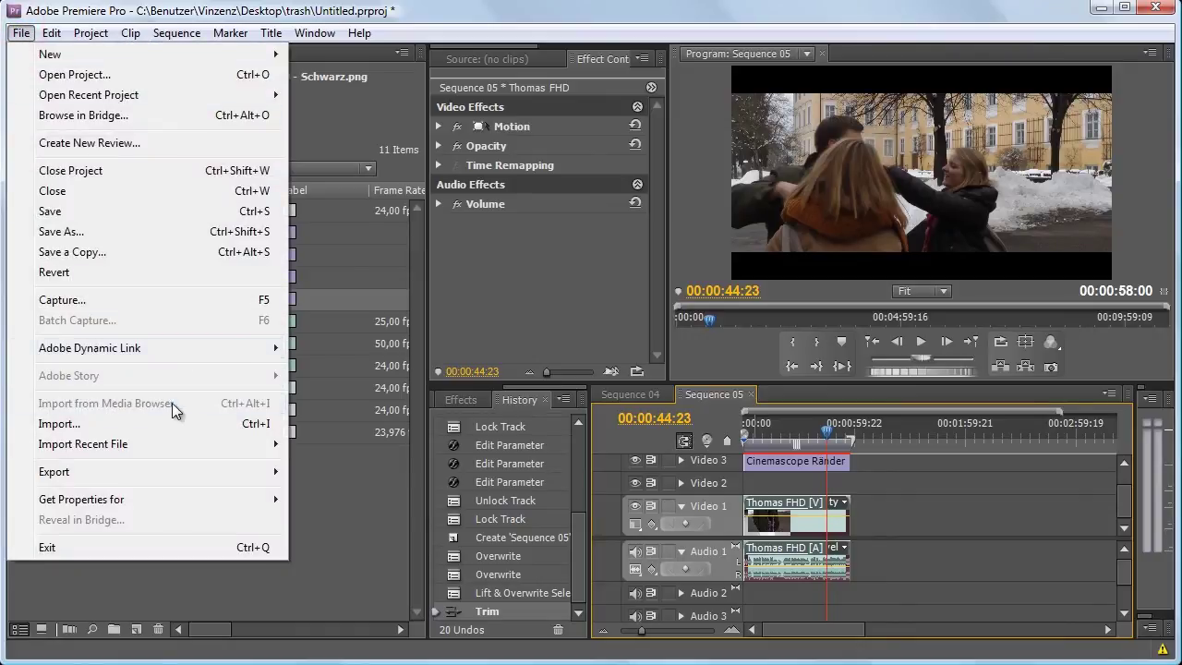
Open Export Settings for Sequence 05 via File > Export > Media and confirm the H.264 format.
{"action": "left_click", "coordinate": [178, 469]}
{"action": "left_click", "coordinate": [334, 472]}
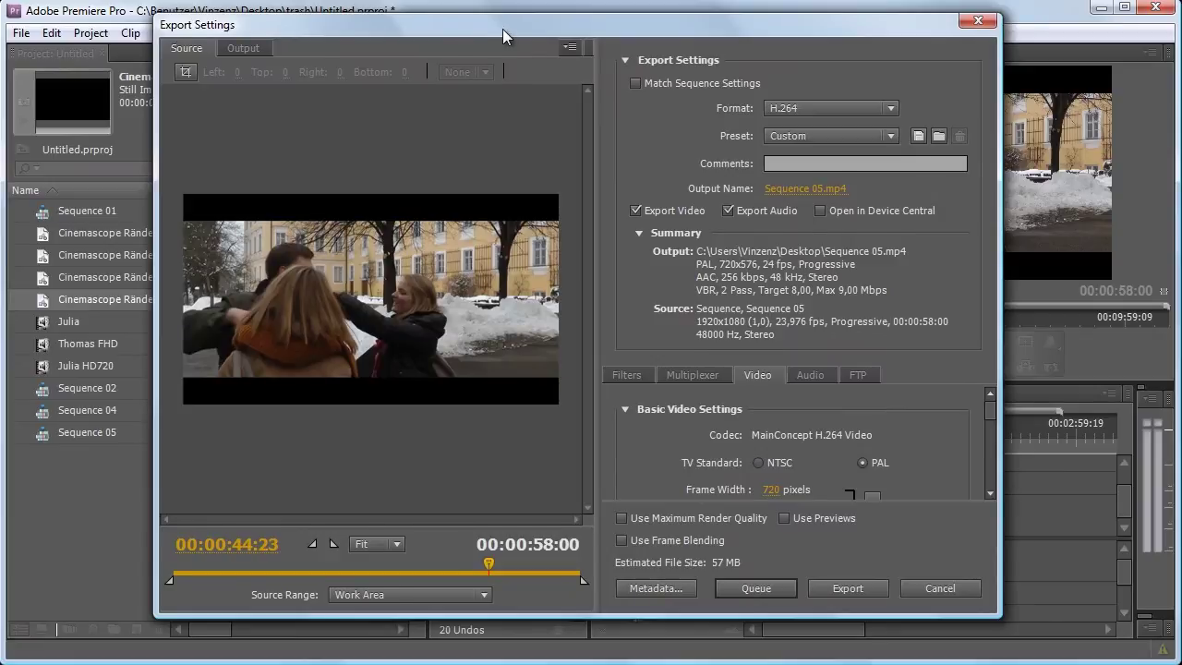
{"action": "left_click_drag", "start_coordinate": [502, 35], "coordinate": [521, 38]}
{"action": "left_click", "coordinate": [855, 111]}
{"action": "left_click", "coordinate": [855, 109]}
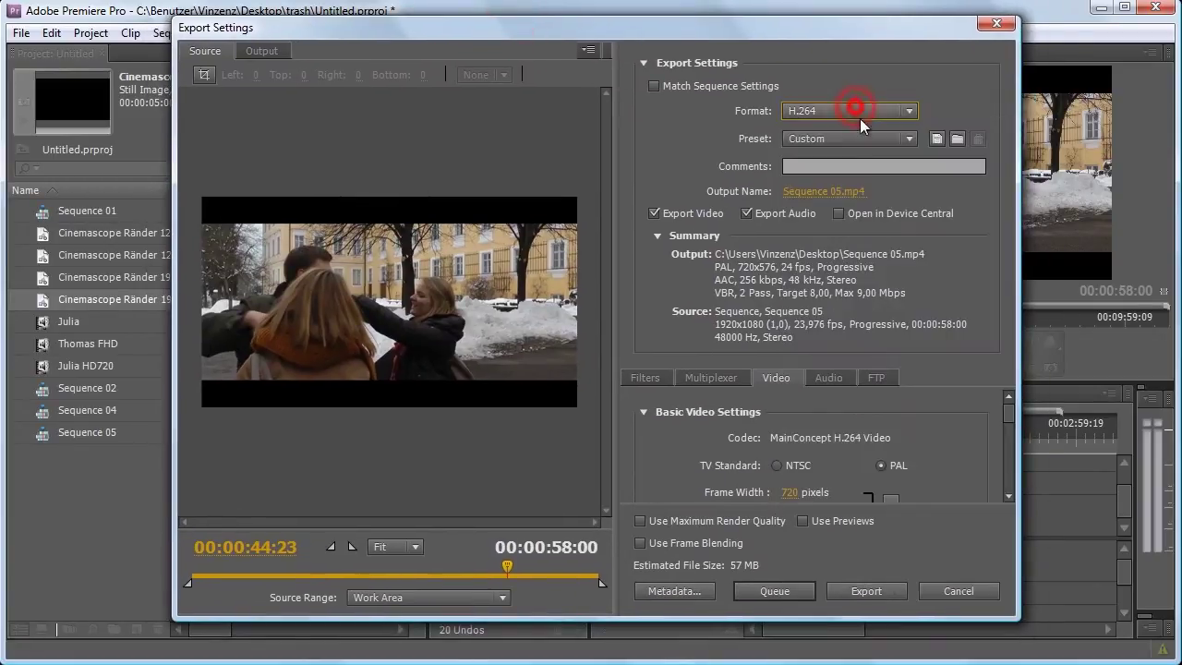
Apply the HDTV 1080p 24 High Quality preset, leaving the pixel aspect ratio unchanged.
{"action": "left_click", "coordinate": [905, 138]}
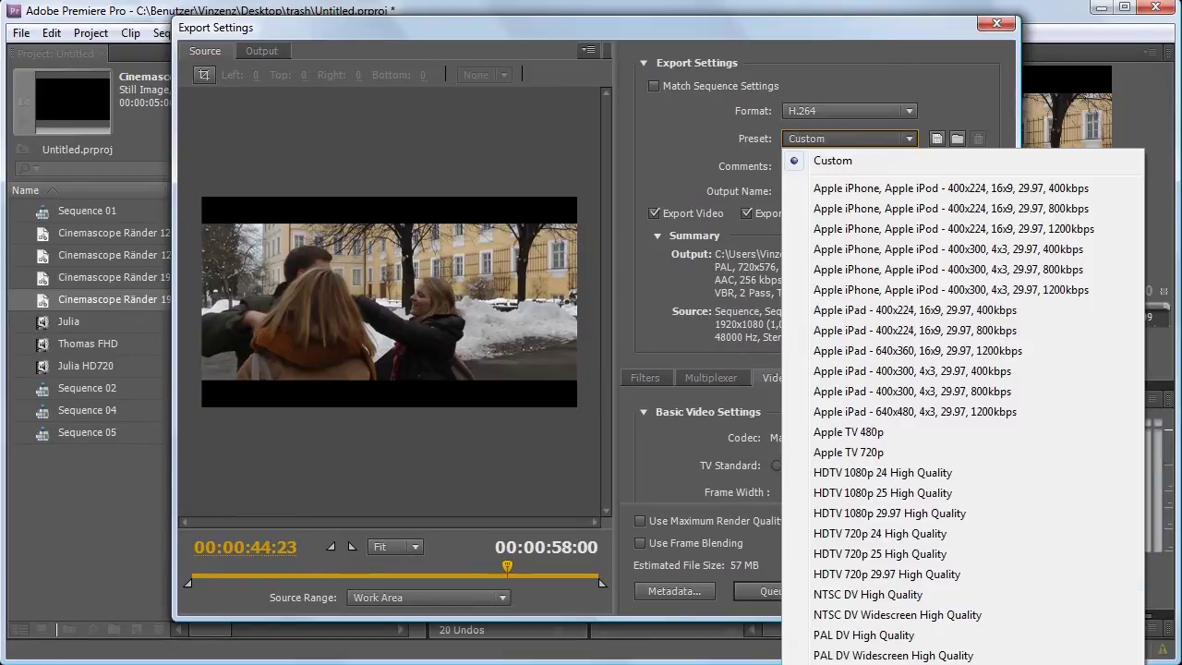
{"action": "left_click", "coordinate": [891, 474]}
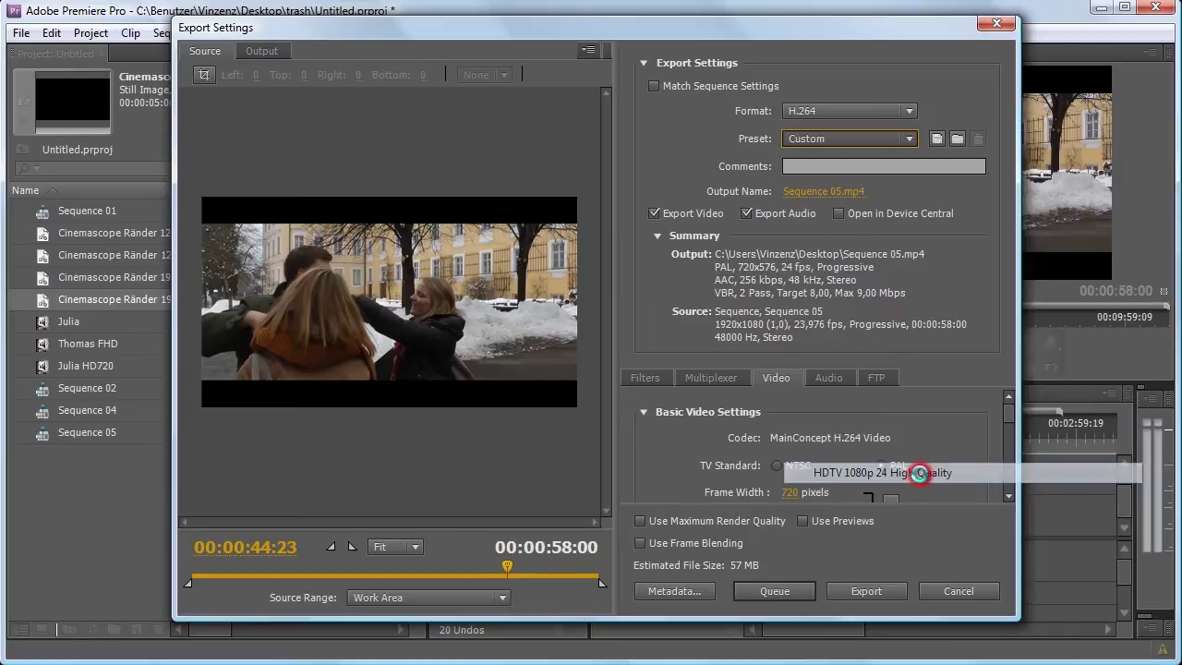
{"action": "mouse_move", "coordinate": [1006, 416]}
{"action": "left_mouse_down"}
{"action": "mouse_move", "coordinate": [1003, 467]}
{"action": "mouse_move", "coordinate": [1011, 426]}
{"action": "mouse_move", "coordinate": [1021, 456]}
{"action": "mouse_move", "coordinate": [1018, 444]}
{"action": "left_mouse_up"}
{"action": "left_click", "coordinate": [864, 430]}
{"action": "left_click", "coordinate": [867, 431]}
{"action": "left_click", "coordinate": [669, 454]}
Enable source cropping and crop 140 pixels from the top and bottom.
{"action": "left_click", "coordinate": [205, 75]}
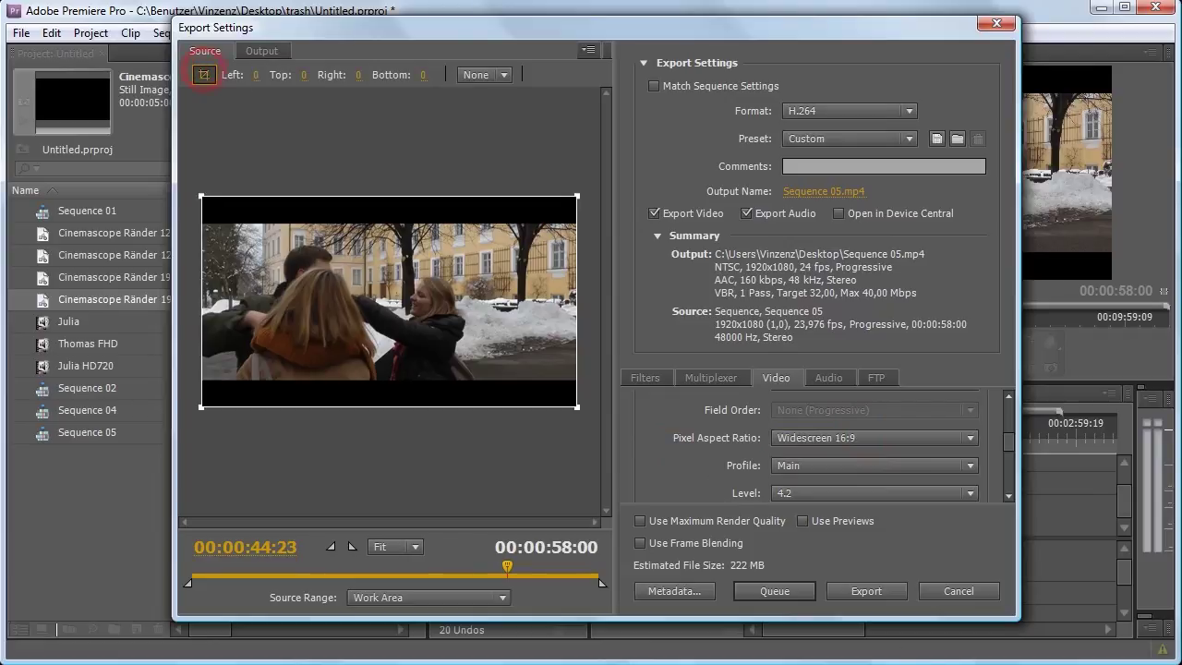
{"action": "key", "text": "alt+Tab"}
{"action": "double_click", "coordinate": [409, 224]}
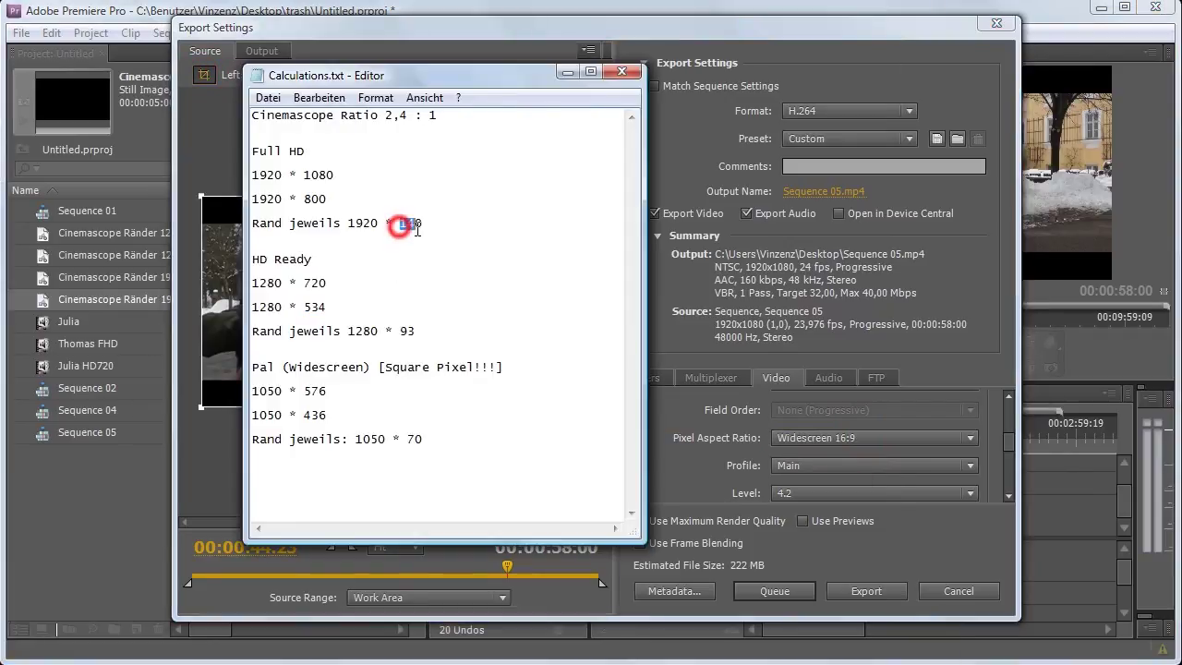
{"action": "double_click", "coordinate": [401, 223]}
{"action": "left_click", "coordinate": [429, 34]}
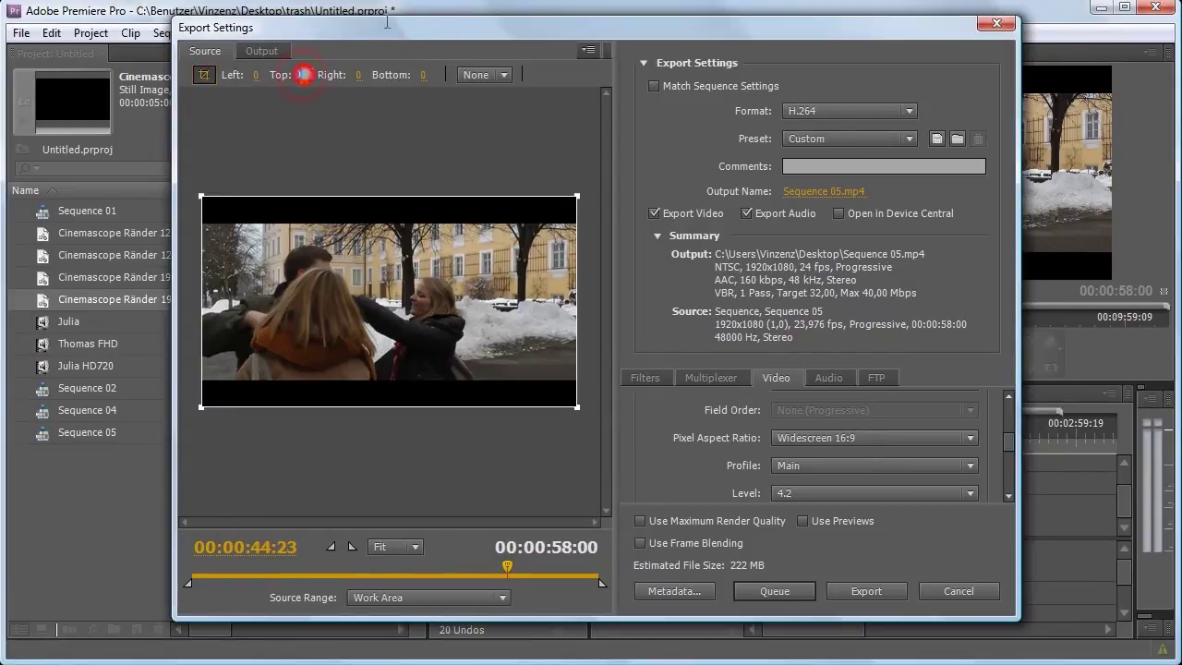
{"action": "left_click", "coordinate": [424, 75]}
{"action": "type", "text": "140"}
{"action": "left_click", "coordinate": [484, 132]}
In the Output preview, set the crop scaling to Scale To Fit.
{"action": "left_click", "coordinate": [273, 52]}
{"action": "left_click", "coordinate": [296, 75]}
{"action": "left_click", "coordinate": [297, 93]}
{"action": "left_click_drag", "start_coordinate": [1004, 436], "coordinate": [1015, 398]}
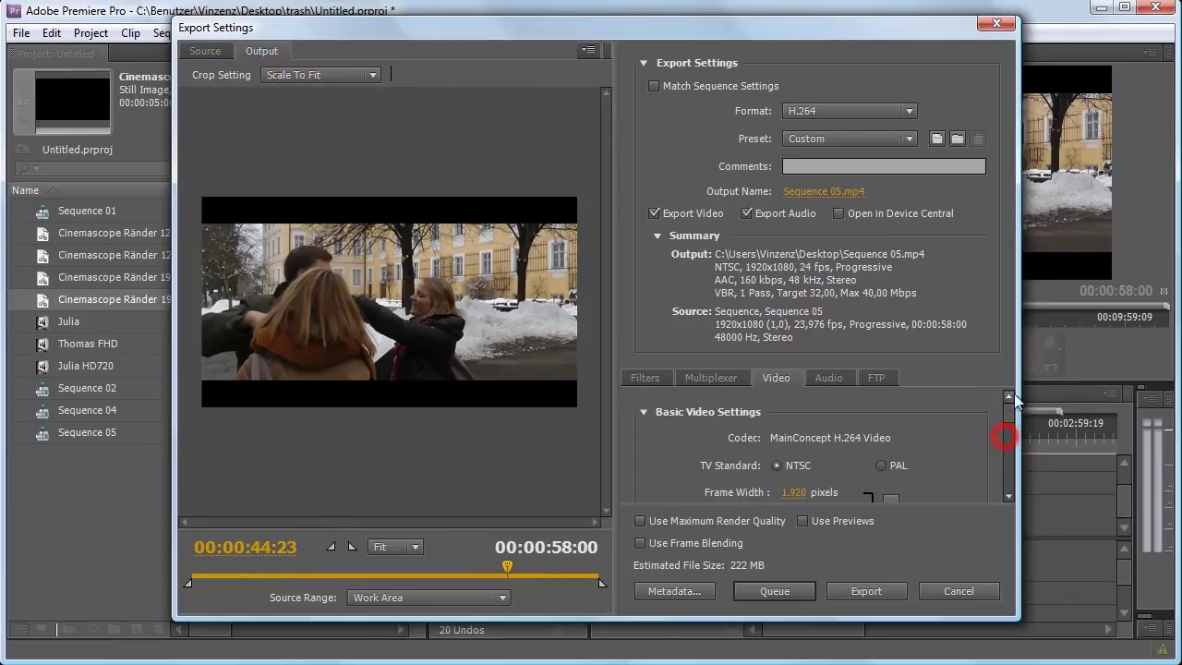
Set the output frame height to 800 for a 1920×800 frame.
{"action": "key", "text": "alt+Tab"}
{"action": "left_click_drag", "start_coordinate": [329, 198], "coordinate": [252, 199]}
{"action": "left_click", "coordinate": [994, 261]}
{"action": "left_click_drag", "start_coordinate": [1011, 417], "coordinate": [1010, 427]}
{"action": "left_click", "coordinate": [794, 452]}
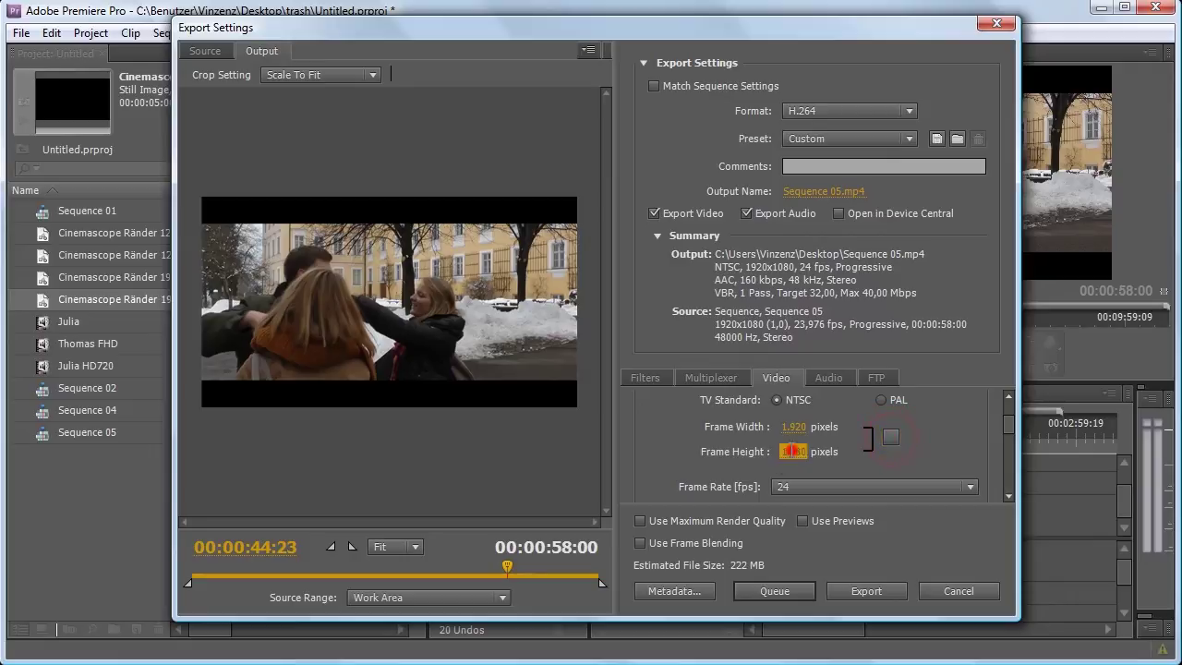
{"action": "type", "text": "800"}
{"action": "left_click", "coordinate": [949, 435]}
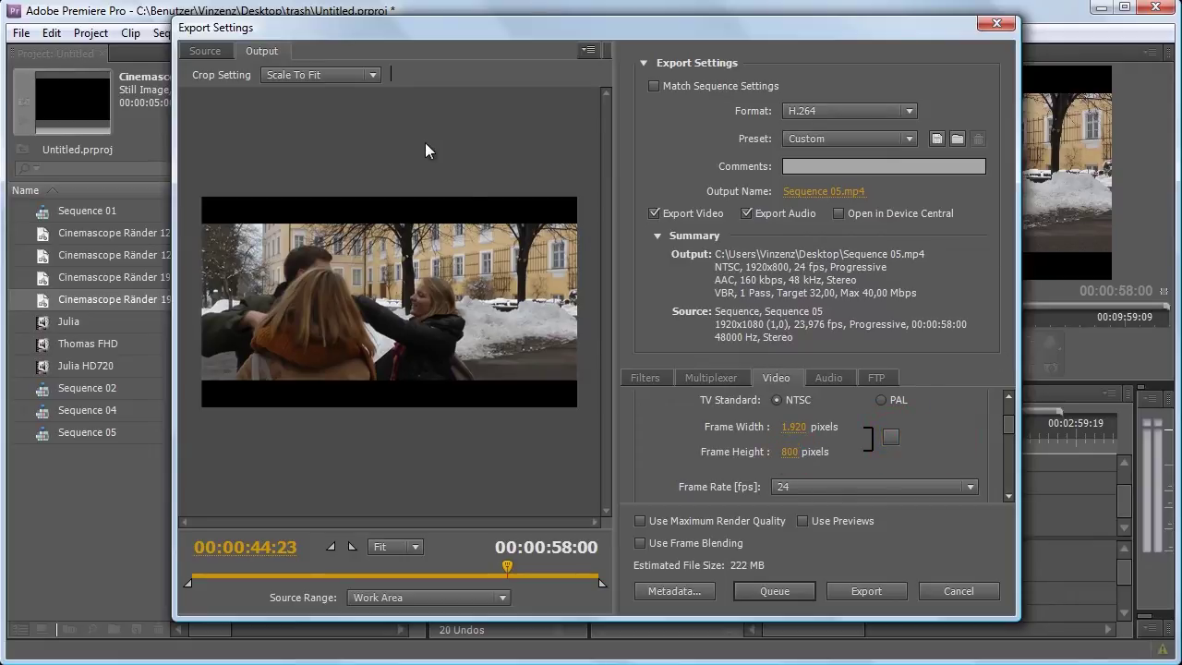
{"action": "left_click", "coordinate": [200, 52]}
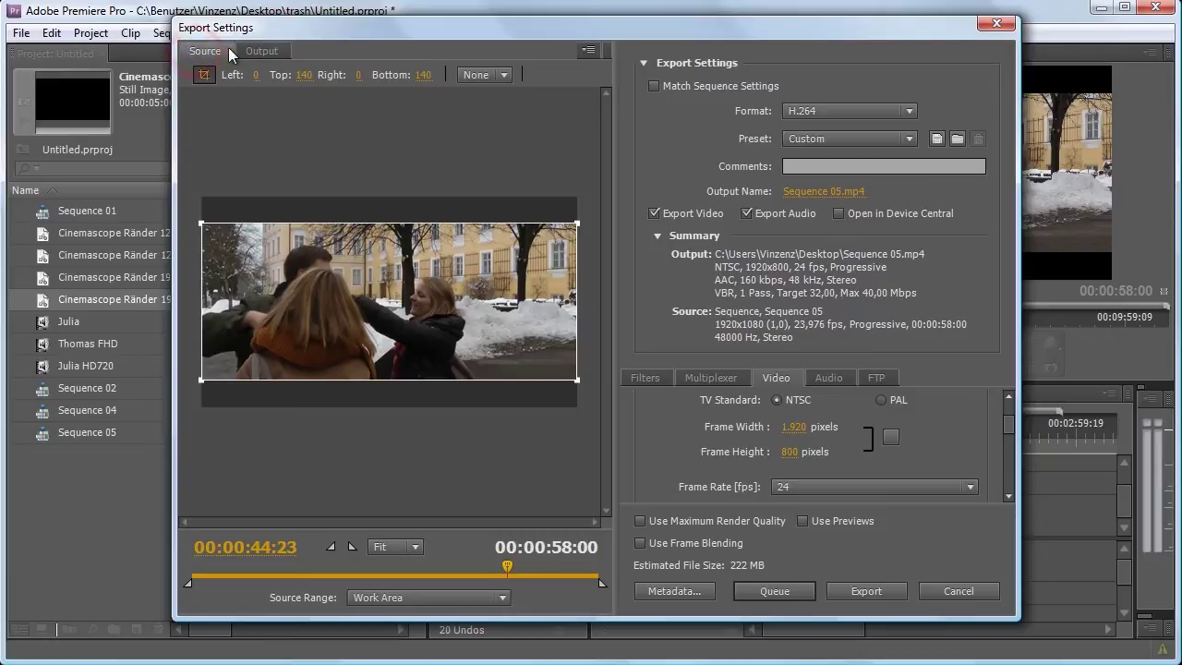
{"action": "left_click", "coordinate": [261, 51]}
Switch the pixel aspect ratio to Square Pixels, removing the letterbox bars from the output.
{"action": "left_click_drag", "start_coordinate": [1014, 432], "coordinate": [1015, 448]}
{"action": "left_click", "coordinate": [880, 447]}
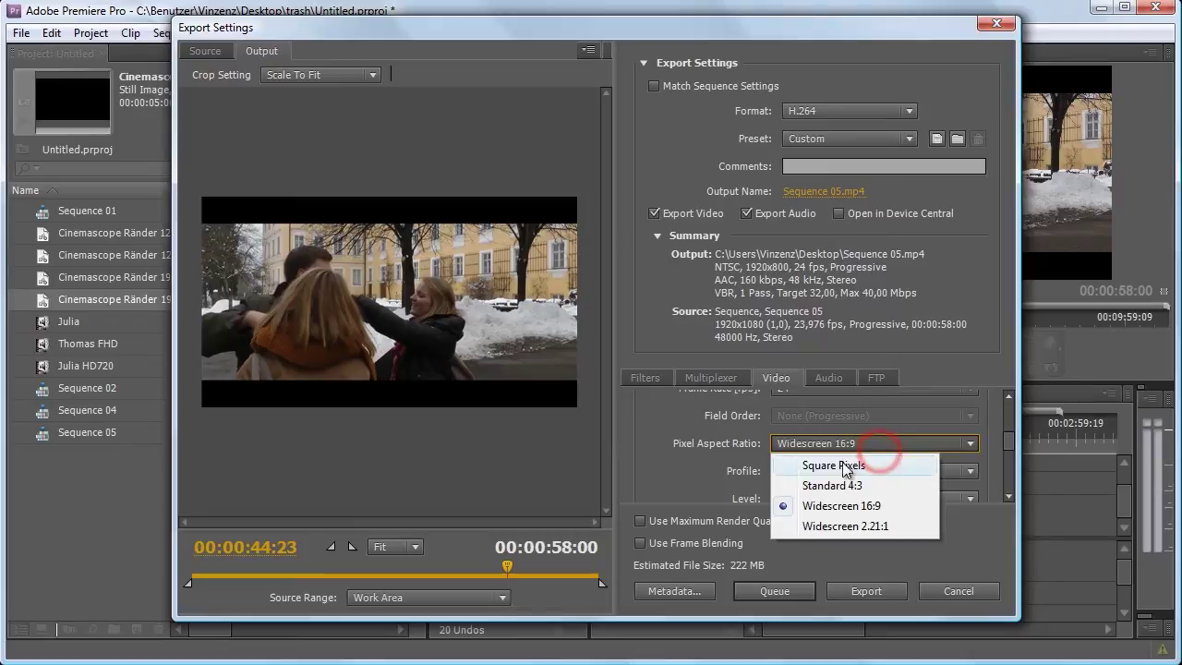
{"action": "left_click", "coordinate": [843, 466]}
{"action": "left_click", "coordinate": [923, 440]}
{"action": "left_click", "coordinate": [923, 439]}
{"action": "left_click", "coordinate": [922, 439]}
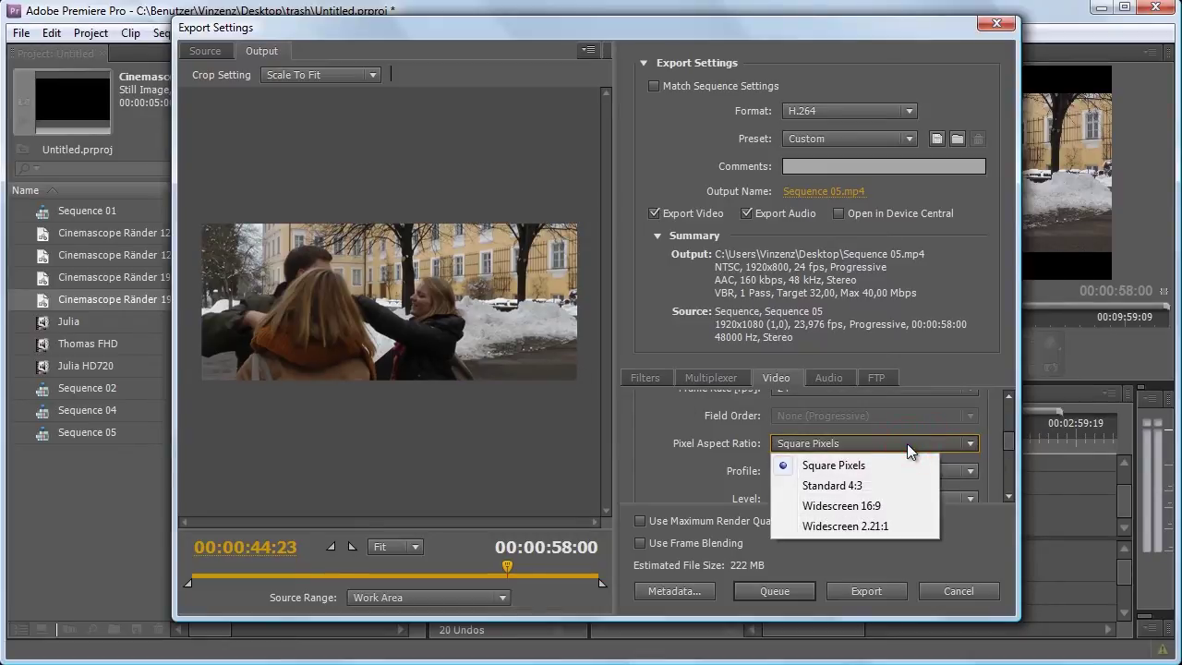
{"action": "left_click", "coordinate": [907, 443]}
{"action": "left_click", "coordinate": [222, 50]}
{"action": "left_click", "coordinate": [274, 52]}
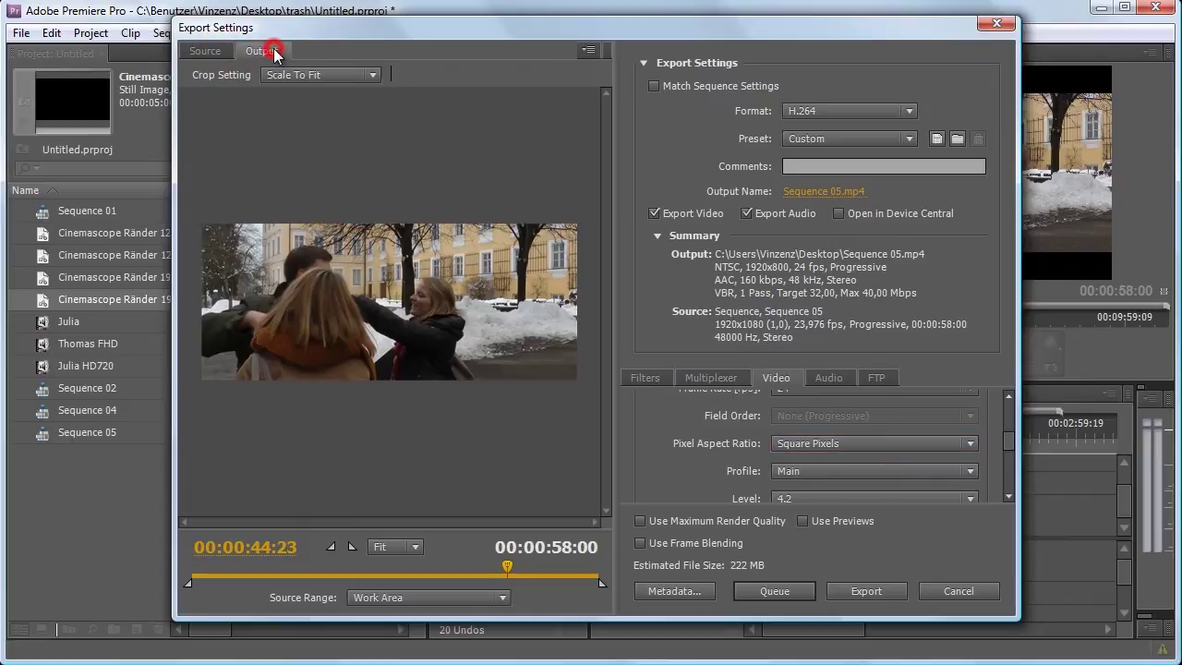
Compare Widescreen 16:9 pixels against Square Pixels, keeping Square Pixels.
{"action": "left_click", "coordinate": [831, 444]}
{"action": "left_click", "coordinate": [853, 505]}
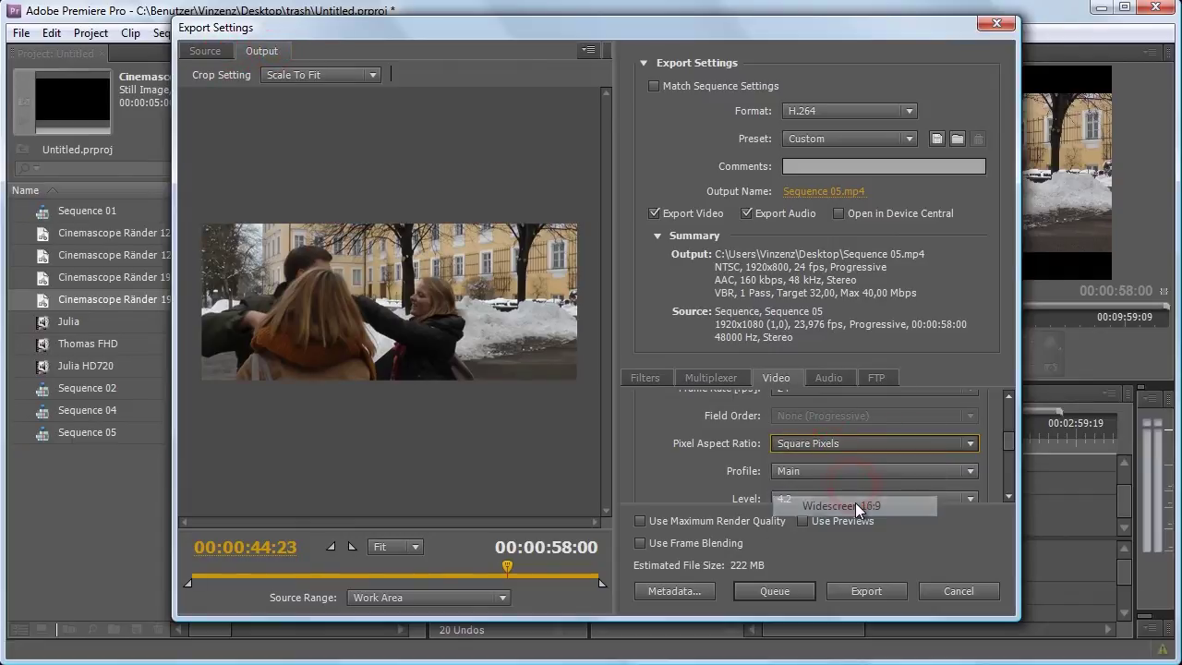
{"action": "left_click", "coordinate": [837, 444]}
{"action": "left_click", "coordinate": [821, 465]}
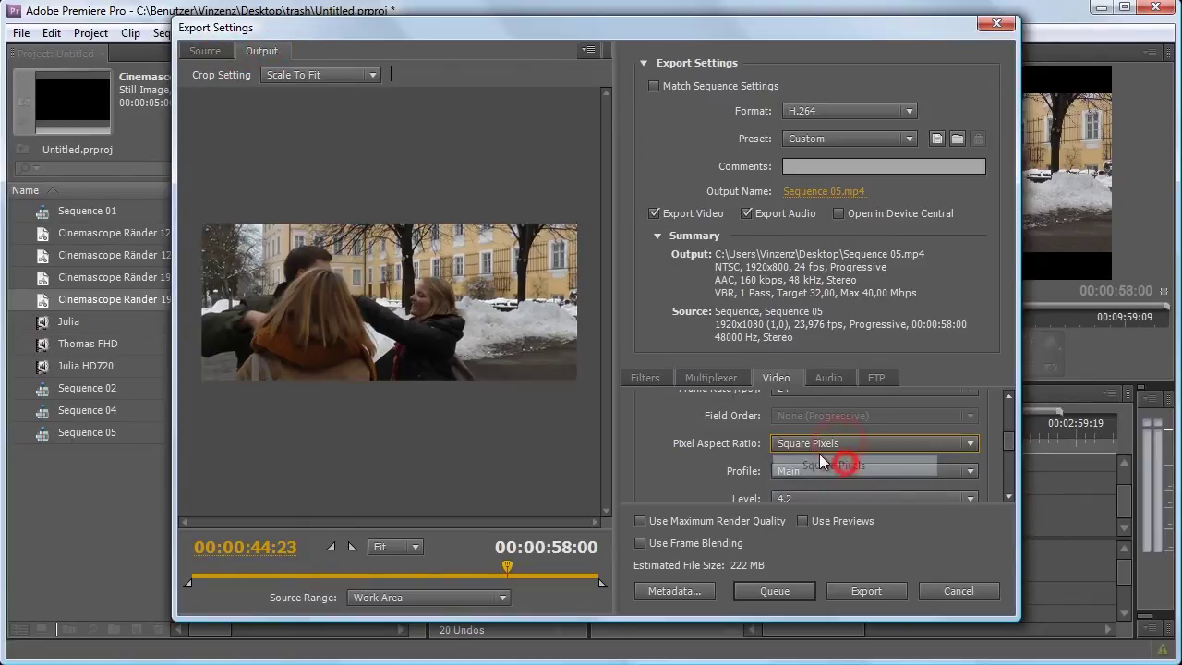
{"action": "left_click", "coordinate": [903, 443]}
{"action": "left_click", "coordinate": [896, 464]}
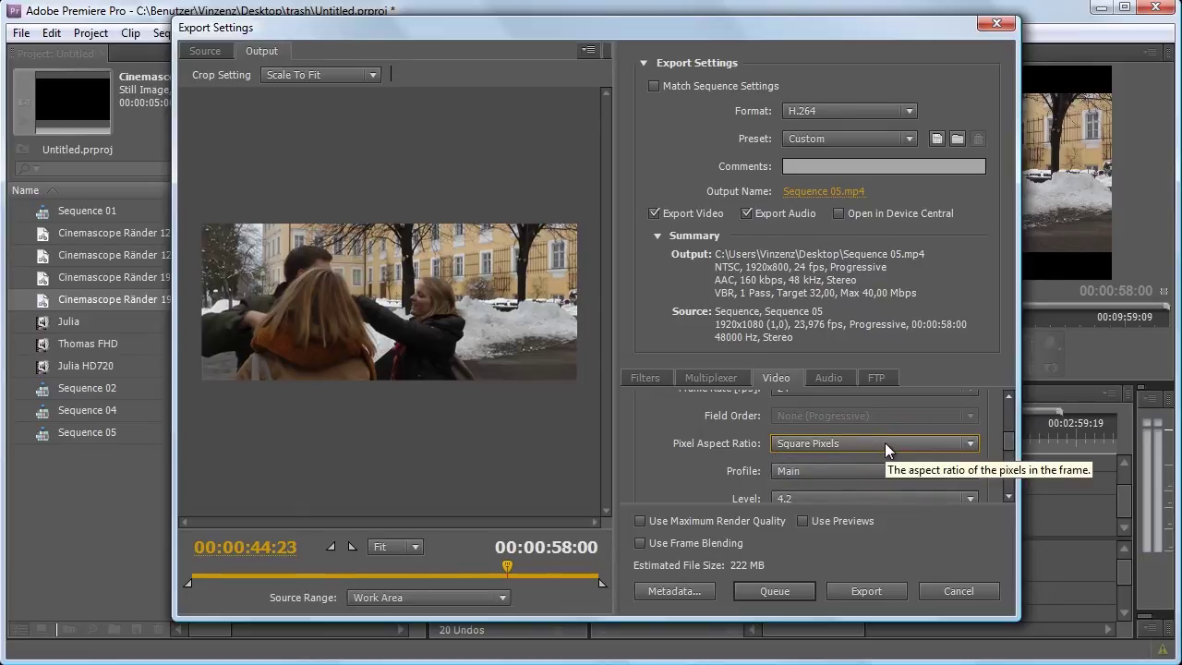
Try Widescreen 16:9, Standard 4:3 and 2.21:1, settle on Square Pixels, then cancel.
{"action": "left_click", "coordinate": [885, 444]}
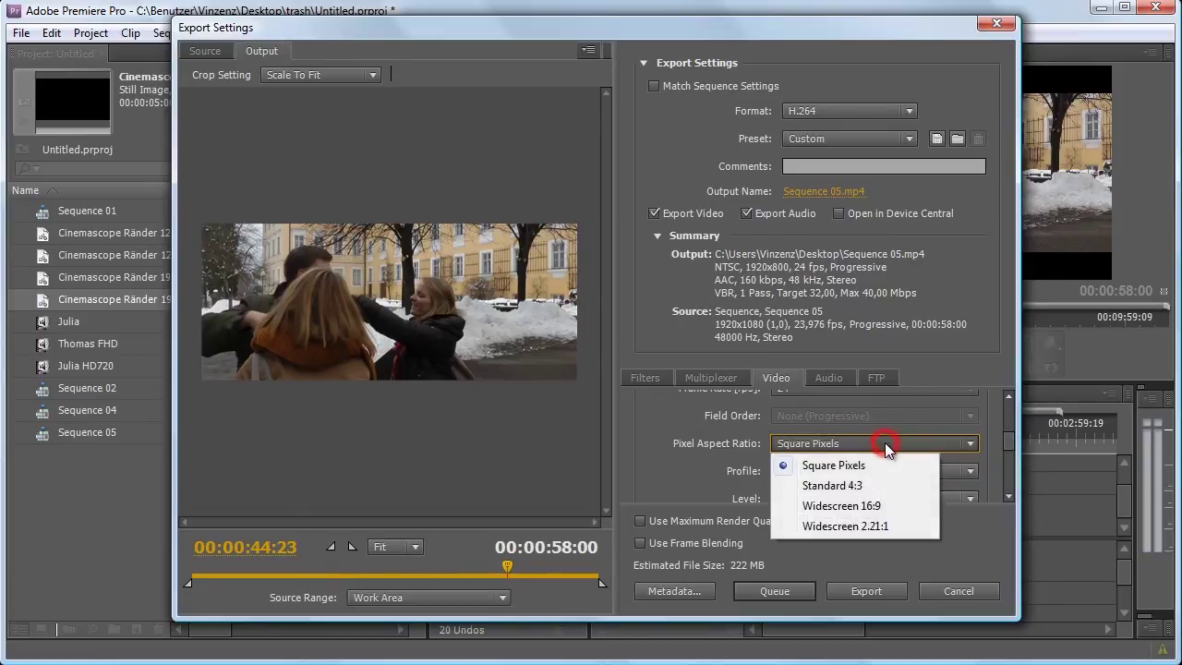
{"action": "left_click", "coordinate": [880, 506]}
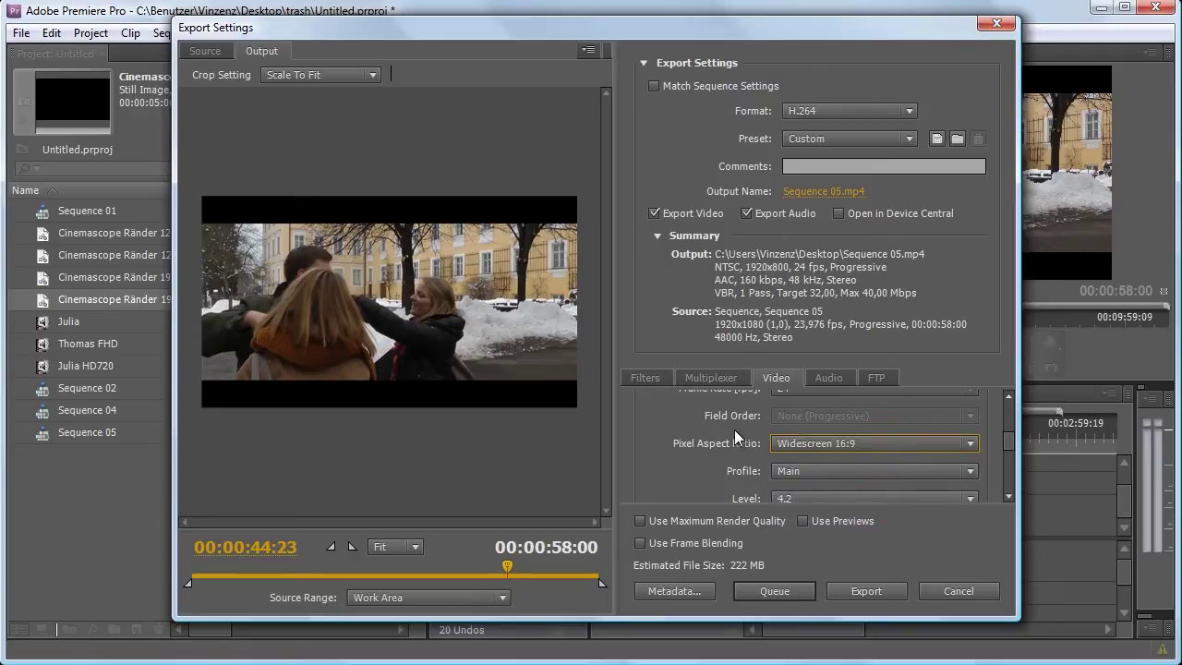
{"action": "left_click", "coordinate": [863, 443]}
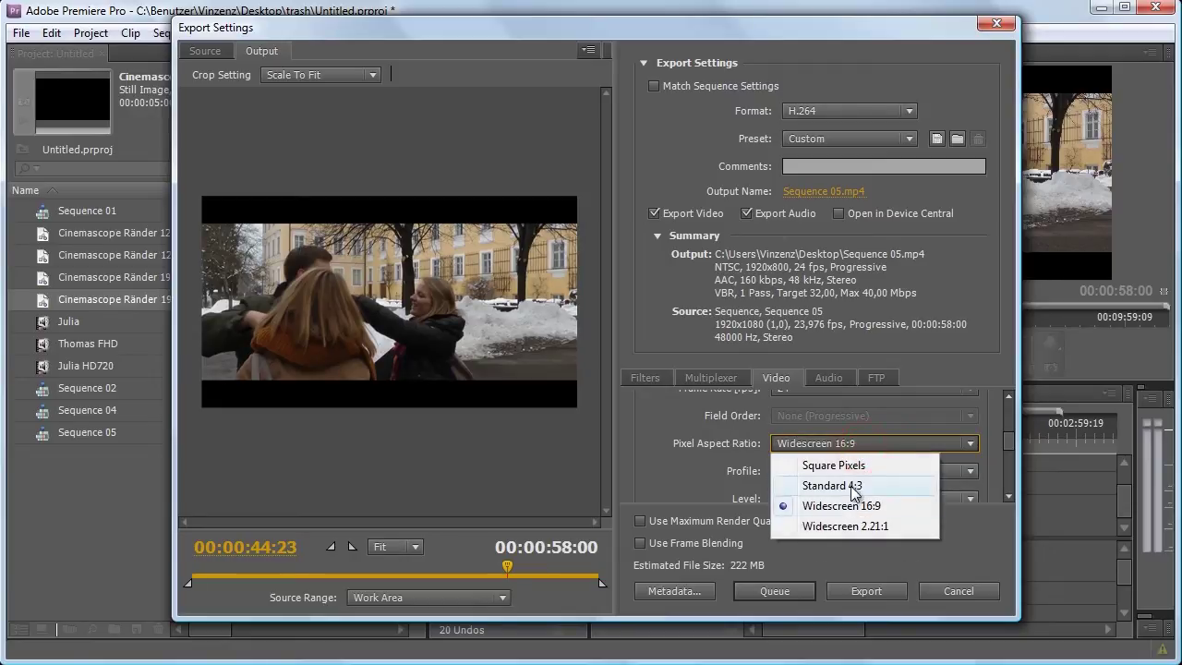
{"action": "left_click", "coordinate": [850, 483]}
{"action": "left_click", "coordinate": [844, 439]}
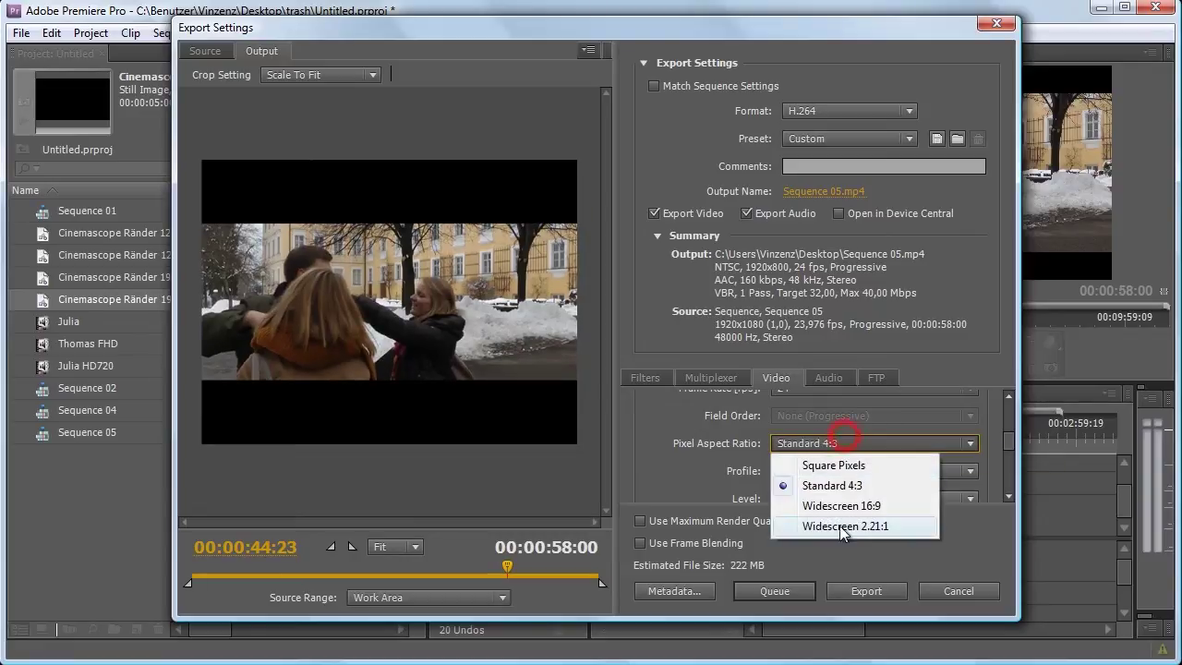
{"action": "left_click", "coordinate": [841, 525]}
{"action": "left_click", "coordinate": [818, 444]}
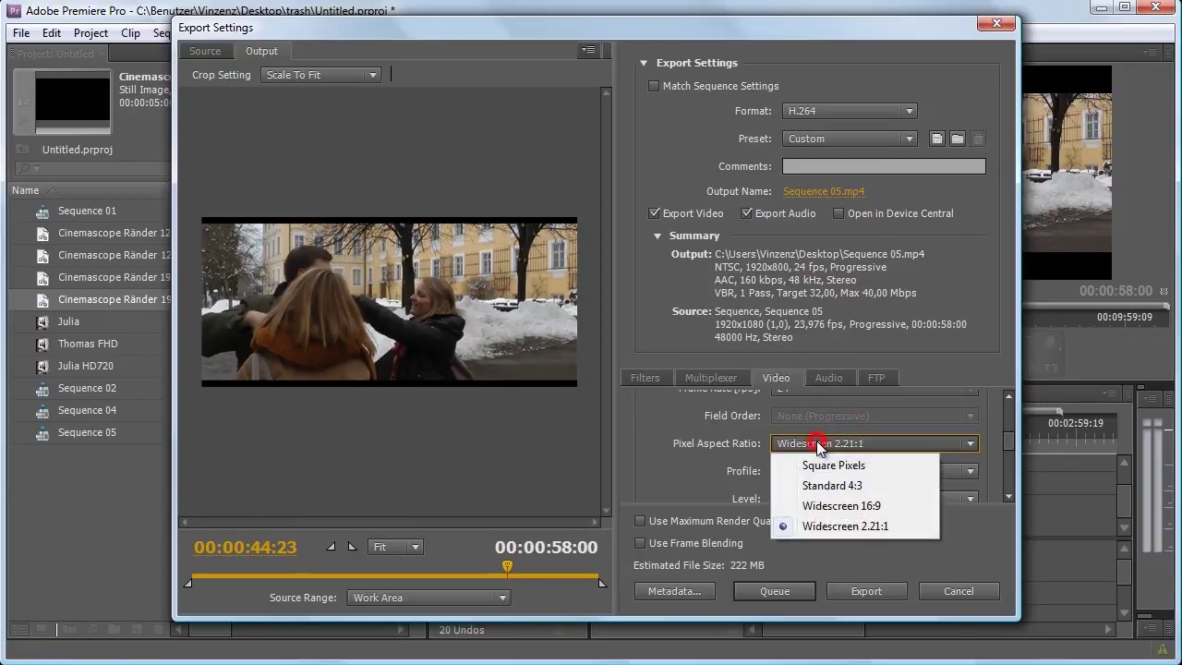
{"action": "left_click", "coordinate": [840, 505]}
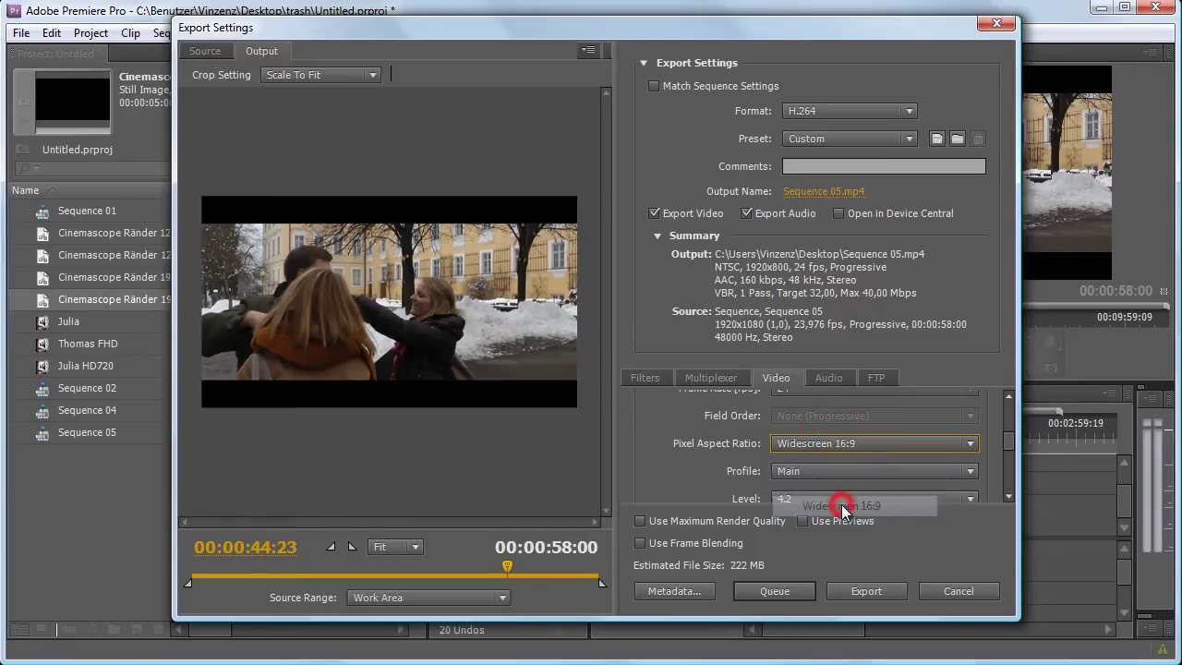
{"action": "left_click", "coordinate": [890, 446]}
{"action": "left_click", "coordinate": [887, 466]}
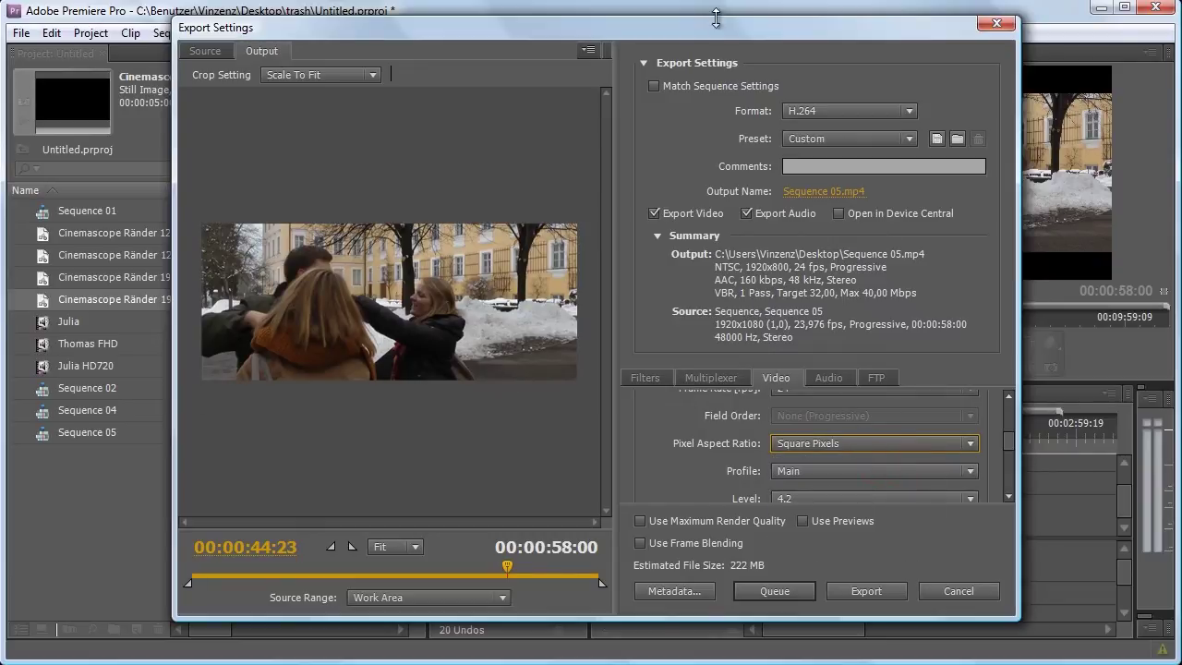
{"action": "left_click_drag", "start_coordinate": [715, 18], "coordinate": [694, 11]}
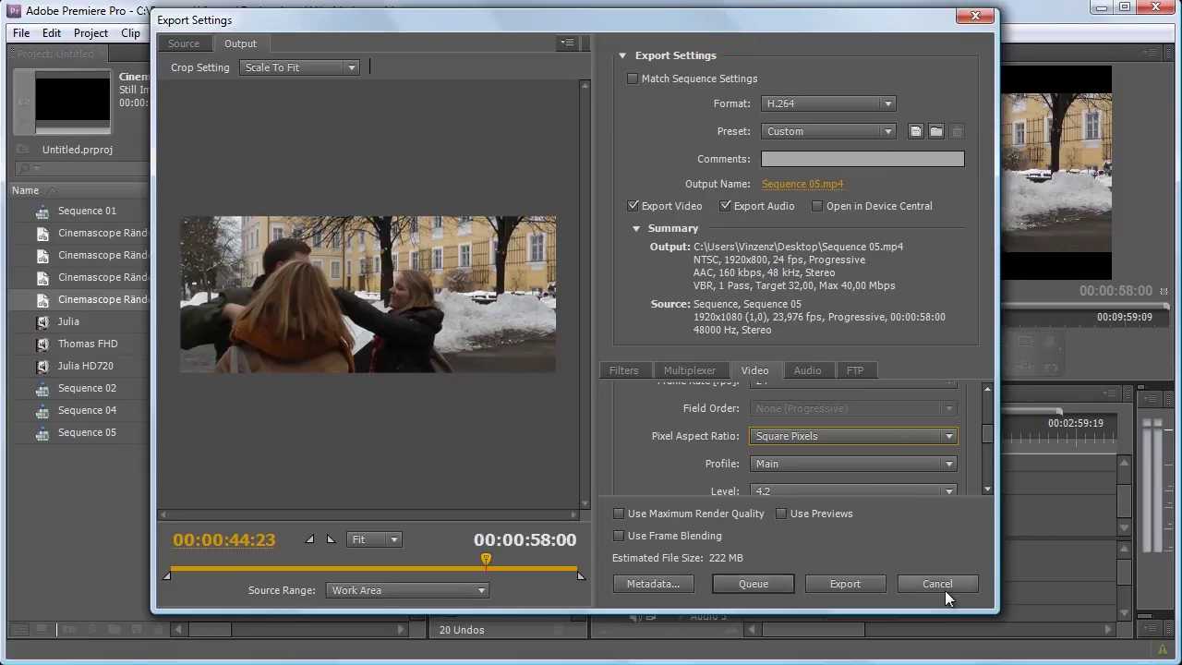
{"action": "left_click", "coordinate": [942, 586]}
Select the Julia HD720 clip in the Project panel.
{"action": "left_click", "coordinate": [756, 395]}
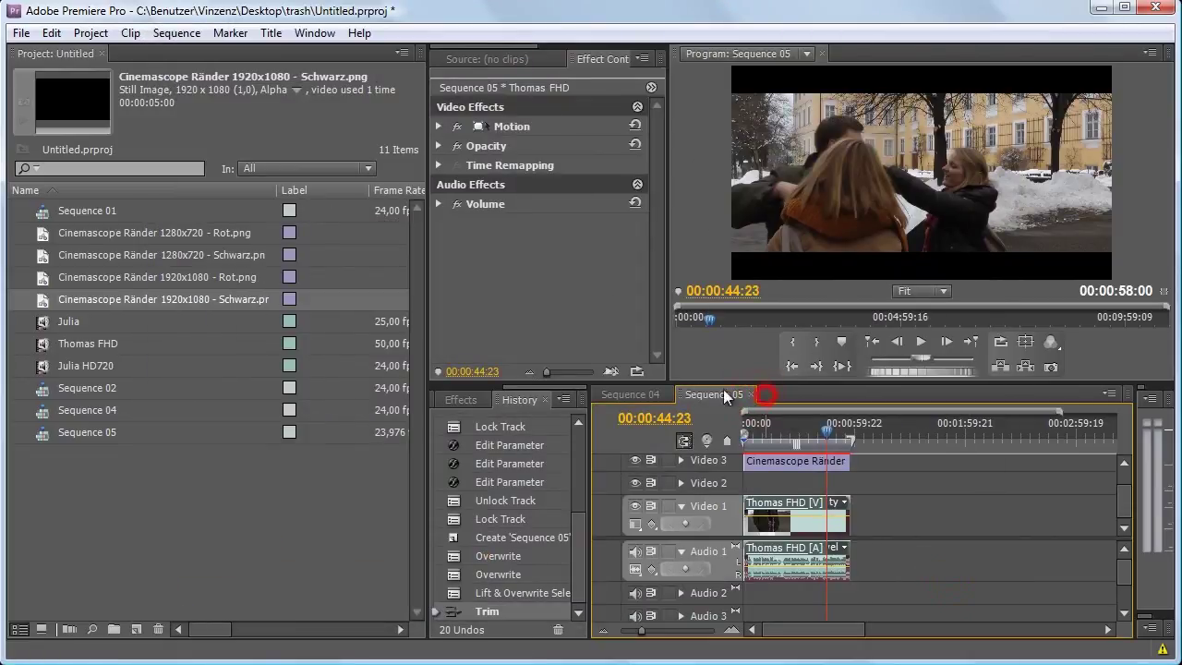
{"action": "left_click", "coordinate": [231, 453]}
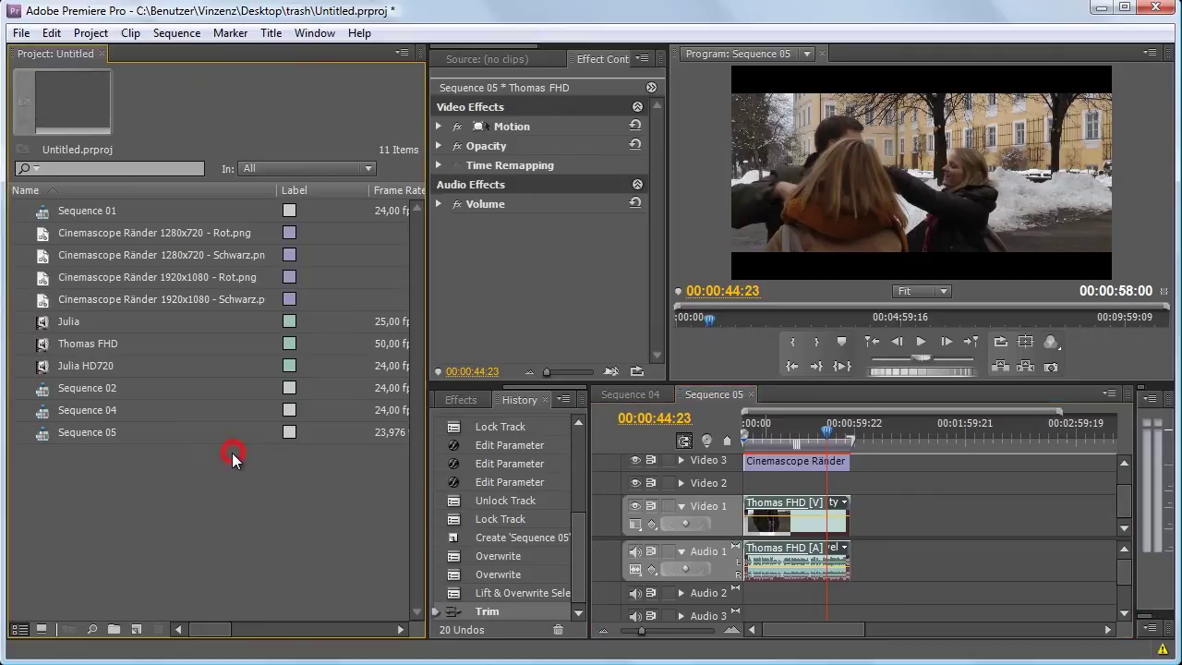
{"action": "left_click", "coordinate": [90, 366]}
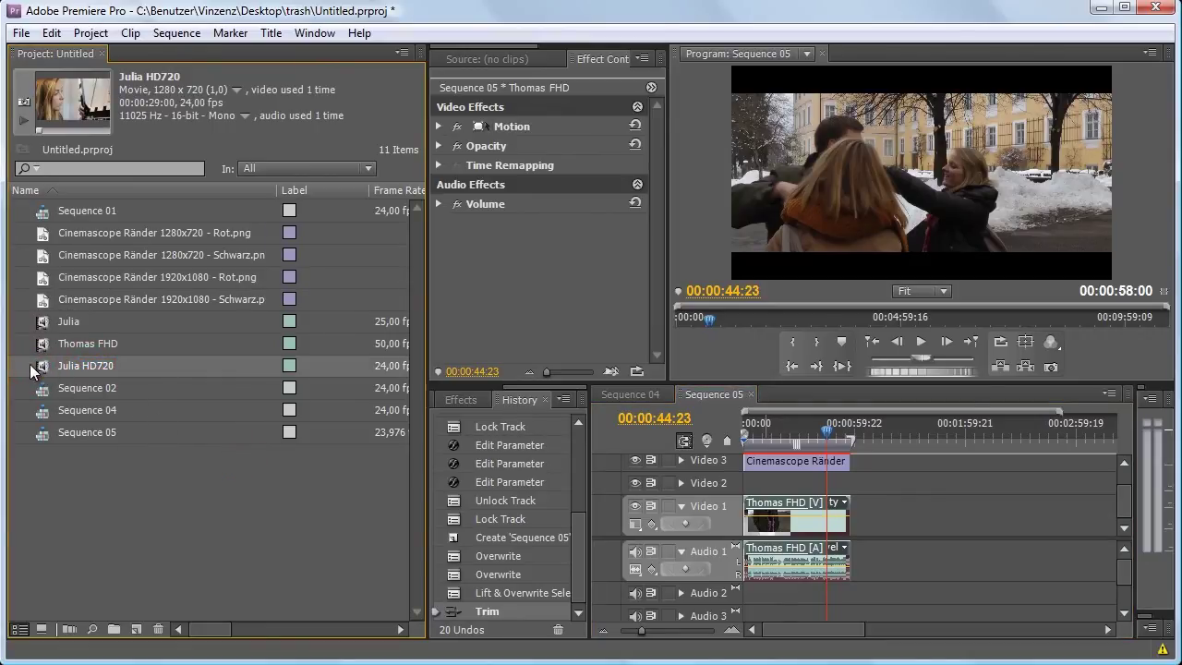
Create a new sequence from the Digital SLR 720p preset DSLR 720p24.
{"action": "left_click", "coordinate": [168, 33]}
{"action": "left_click", "coordinate": [168, 34]}
{"action": "left_click", "coordinate": [20, 33]}
{"action": "mouse_move", "coordinate": [35, 54]}
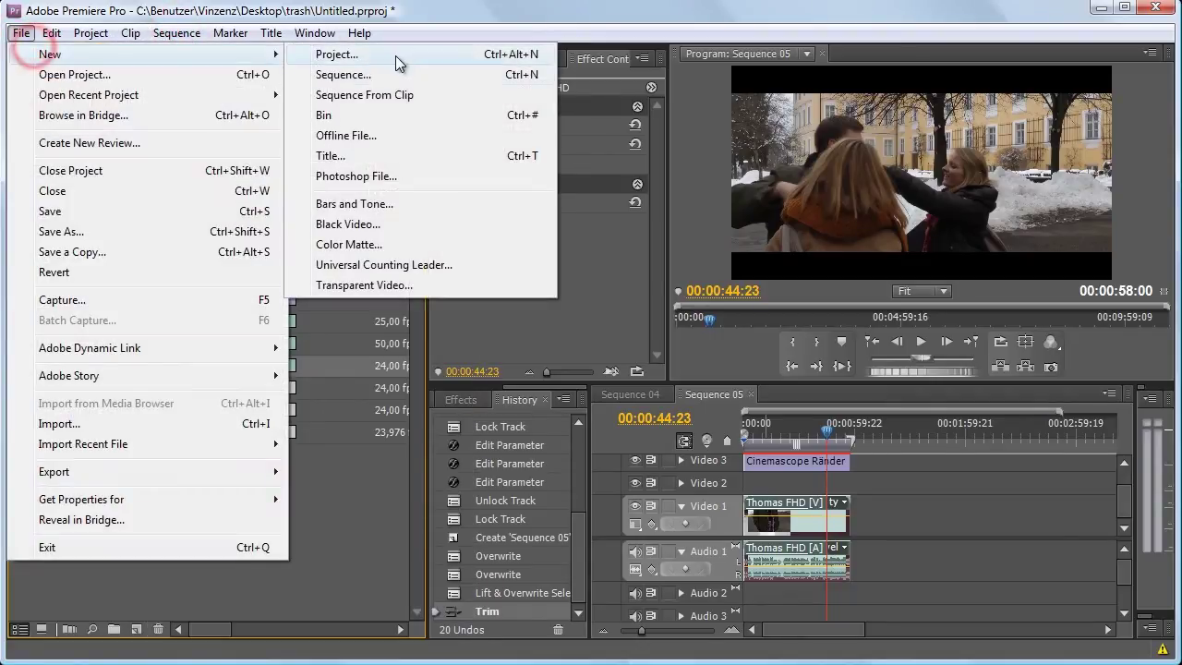
{"action": "left_click", "coordinate": [407, 75]}
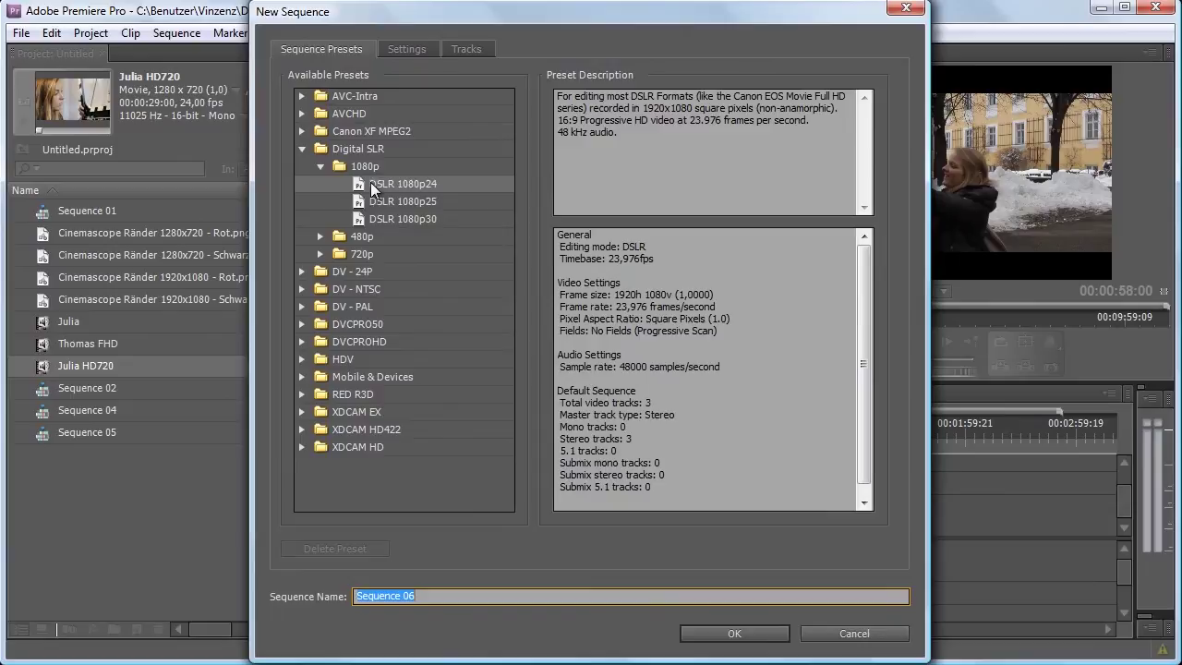
{"action": "left_click", "coordinate": [321, 166]}
{"action": "left_click", "coordinate": [321, 202]}
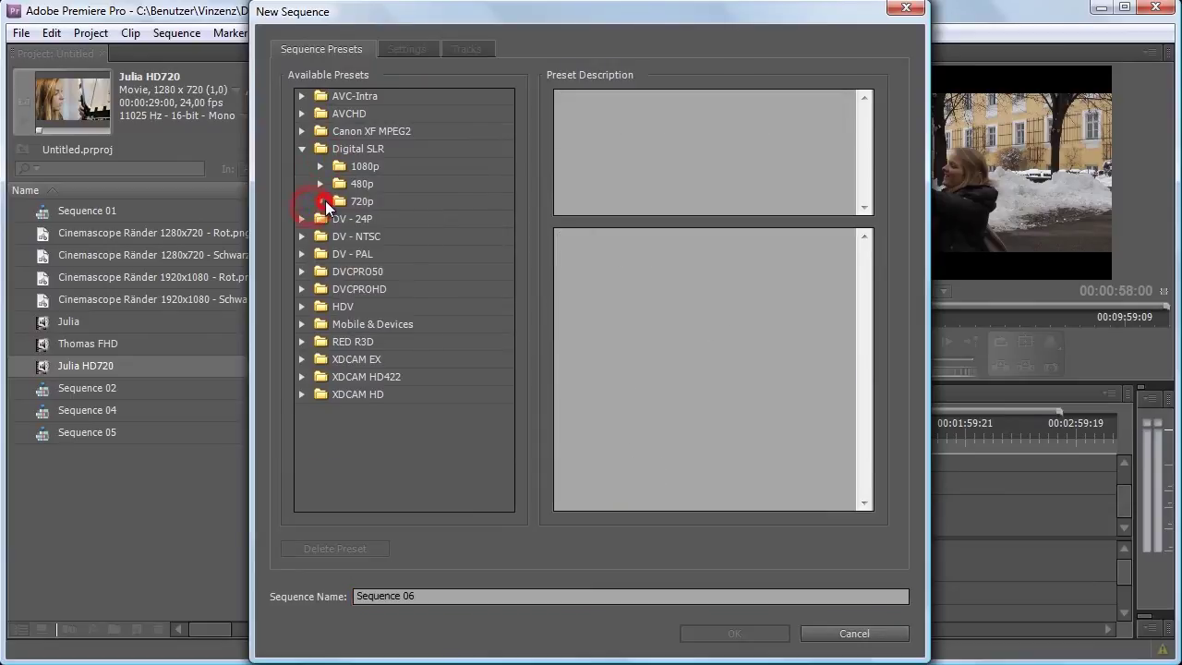
{"action": "left_click", "coordinate": [408, 238]}
{"action": "left_click", "coordinate": [699, 631]}
{"action": "left_click", "coordinate": [814, 557]}
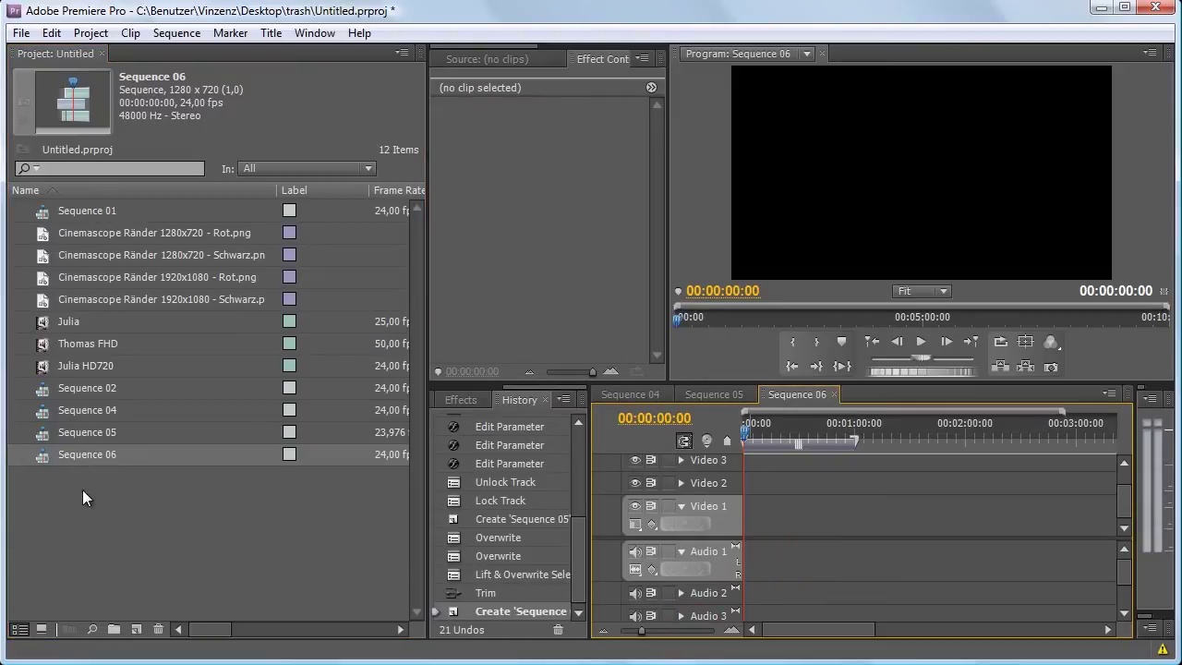
Place Julia HD720 on Video 1, delete it, and put the full Julia clip at the start instead.
{"action": "left_click_drag", "start_coordinate": [68, 366], "coordinate": [761, 528]}
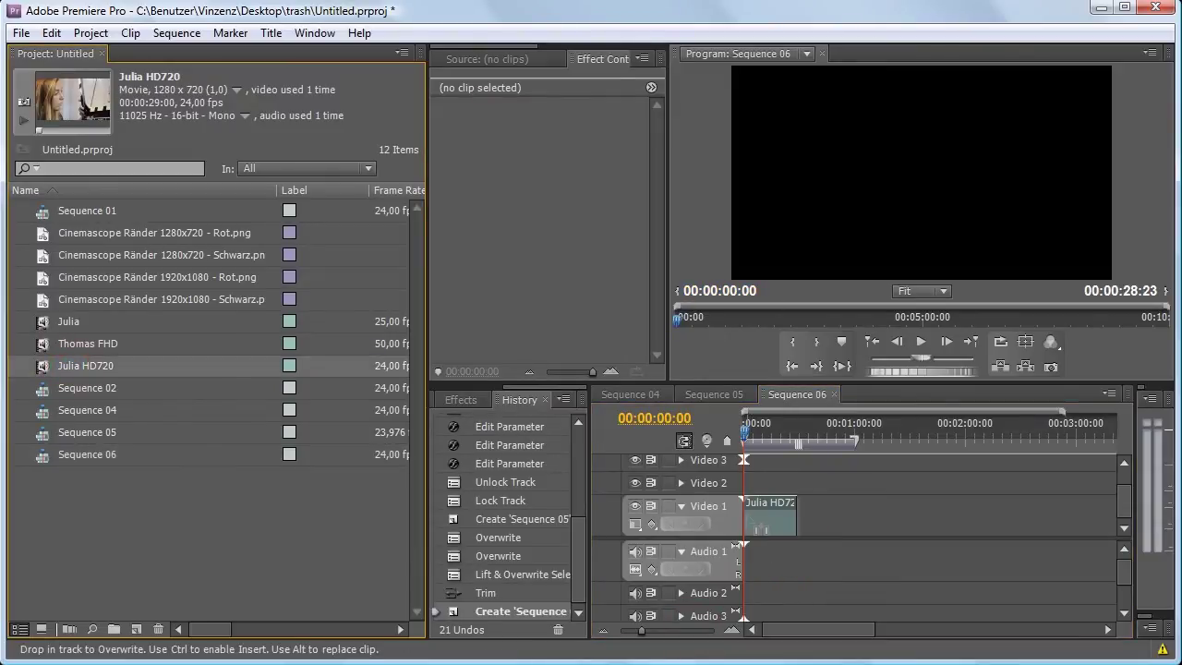
{"action": "left_click", "coordinate": [787, 527]}
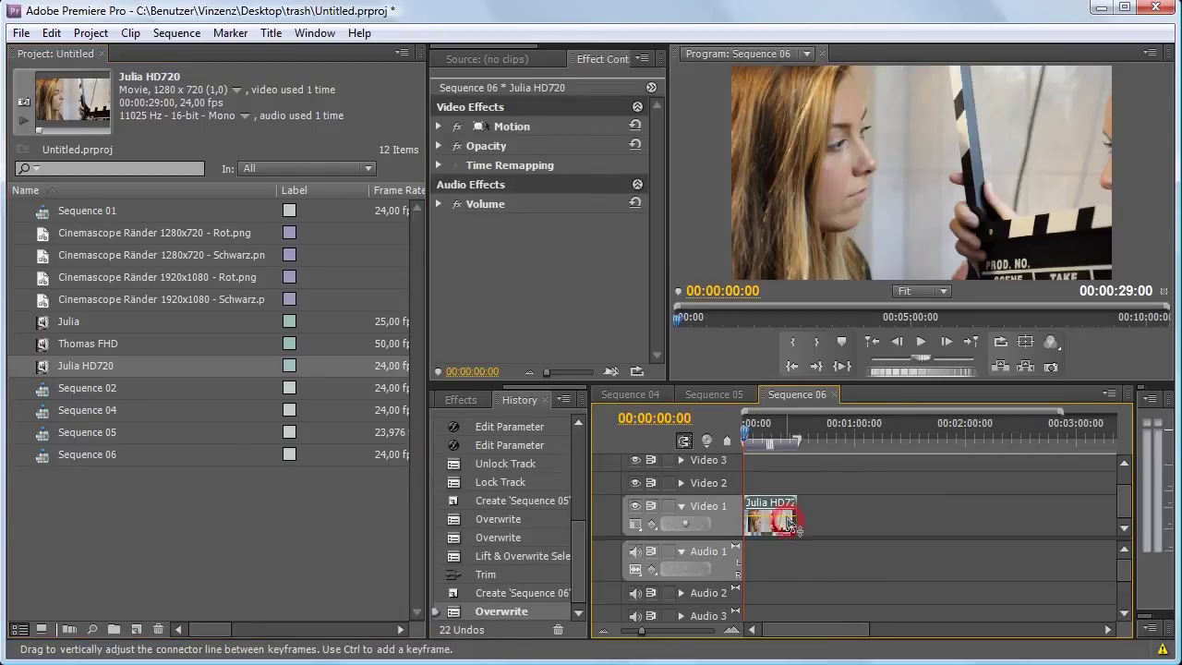
{"action": "key", "text": "Delete"}
{"action": "left_click", "coordinate": [43, 322]}
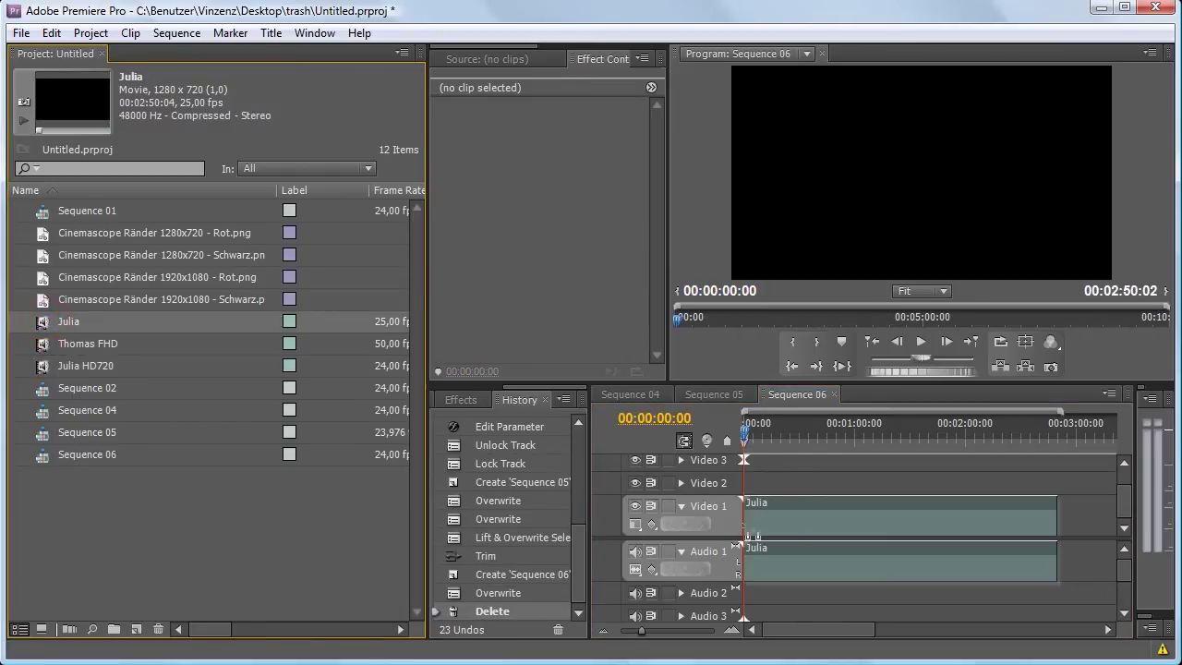
{"action": "left_click_drag", "start_coordinate": [706, 466], "coordinate": [758, 517]}
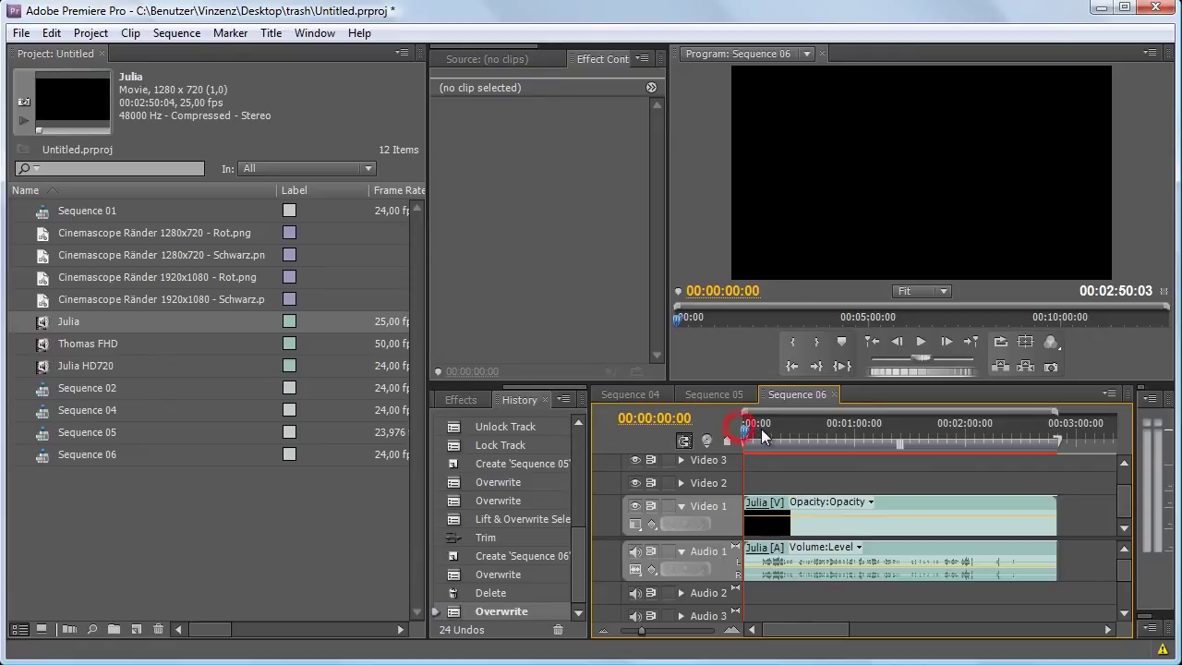
{"action": "mouse_move", "coordinate": [762, 430]}
{"action": "left_mouse_down"}
{"action": "mouse_move", "coordinate": [811, 430]}
{"action": "mouse_move", "coordinate": [813, 439]}
{"action": "left_mouse_up"}
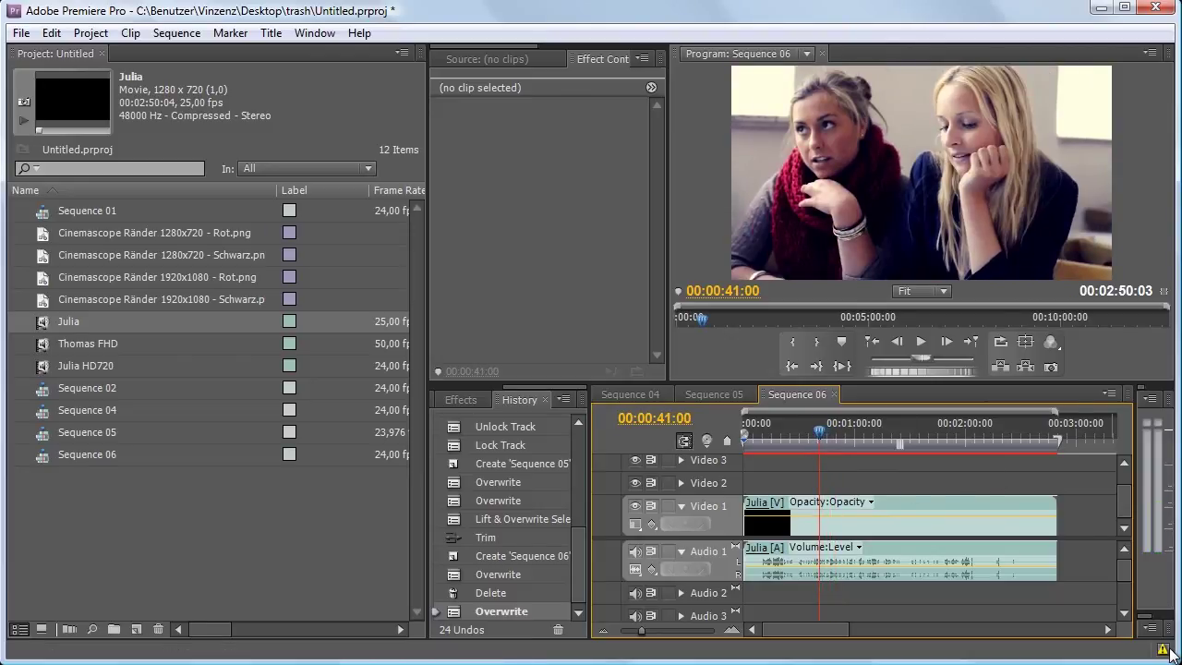
Lay 'Cinemascope Ränder 1280x720 - Schwarz.png' on Video 2 above the Julia clip.
{"action": "left_click", "coordinate": [76, 233]}
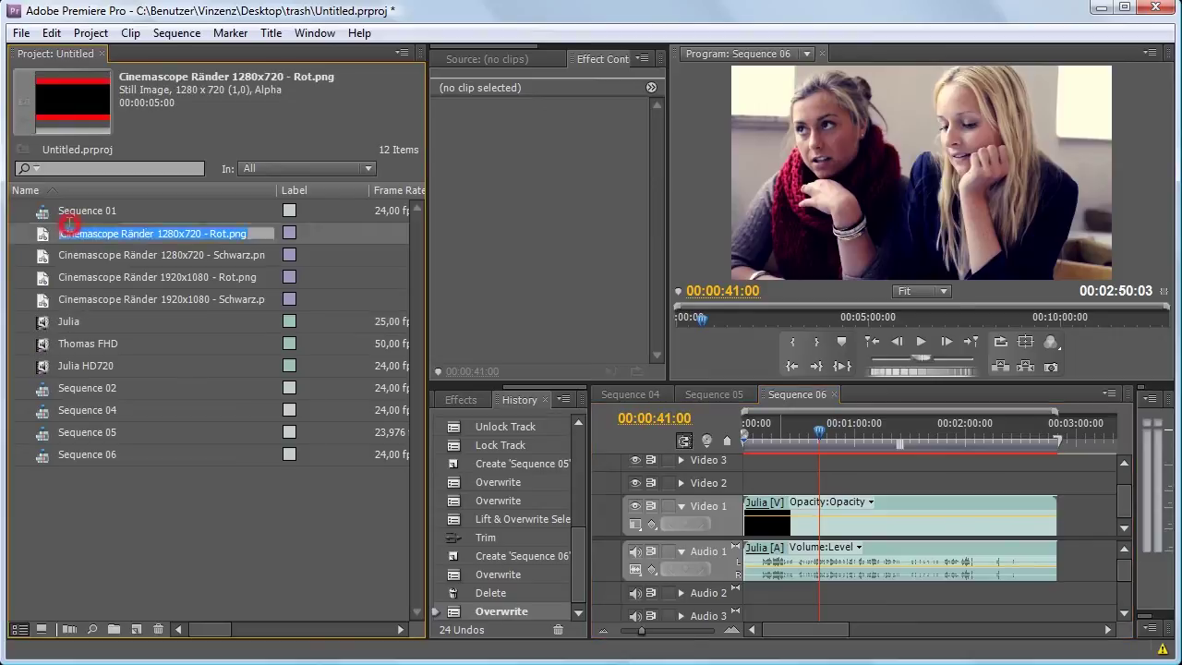
{"action": "left_click", "coordinate": [60, 255]}
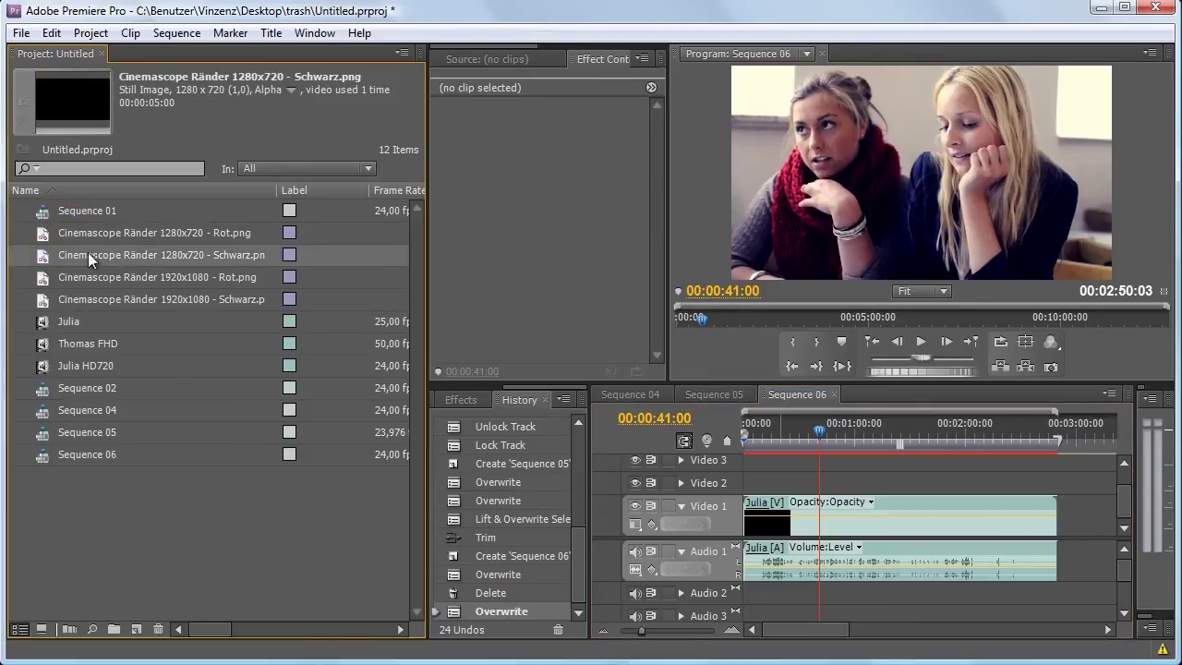
{"action": "mouse_move", "coordinate": [46, 255]}
{"action": "left_mouse_down"}
{"action": "mouse_move", "coordinate": [759, 490]}
{"action": "mouse_move", "coordinate": [1057, 487]}
{"action": "left_mouse_up"}
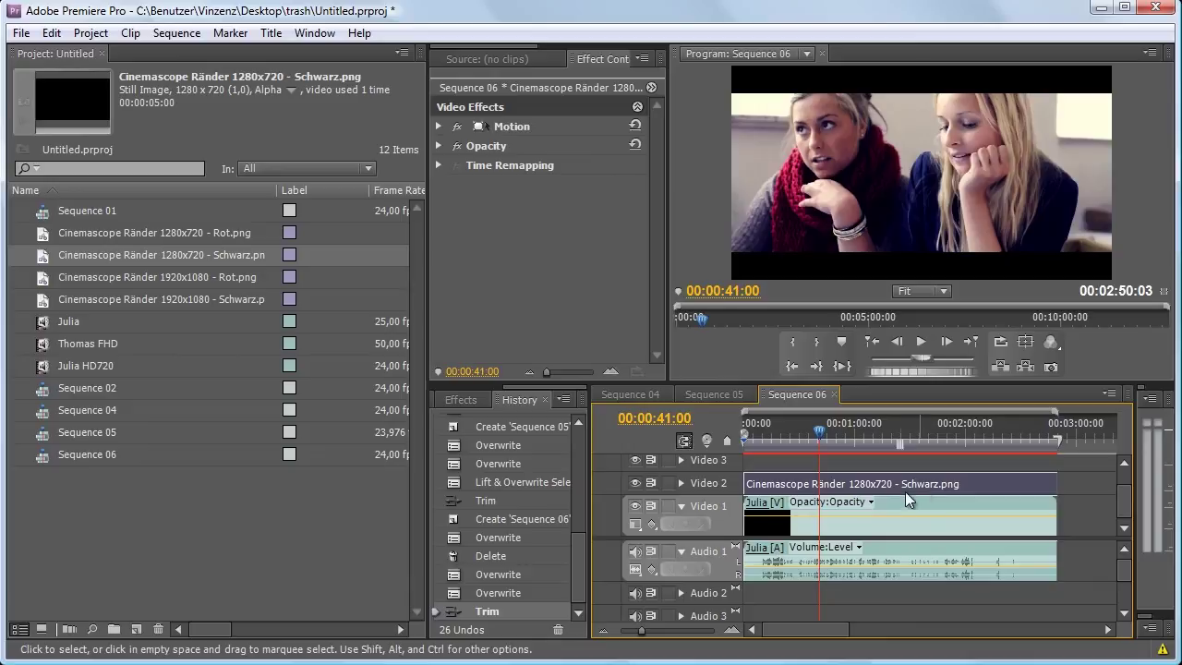
Zoom the timeline to the 25–35 second range and scrub near 31 seconds to find a cut point.
{"action": "left_click", "coordinate": [845, 525]}
{"action": "left_click_drag", "start_coordinate": [641, 632], "coordinate": [652, 632]}
{"action": "left_click", "coordinate": [933, 427]}
{"action": "mouse_move", "coordinate": [932, 429]}
{"action": "left_mouse_down"}
{"action": "mouse_move", "coordinate": [842, 434]}
{"action": "mouse_move", "coordinate": [872, 426]}
{"action": "mouse_move", "coordinate": [841, 428]}
{"action": "mouse_move", "coordinate": [870, 427]}
{"action": "mouse_move", "coordinate": [851, 423]}
{"action": "left_mouse_up"}
{"action": "left_click_drag", "start_coordinate": [651, 631], "coordinate": [662, 631]}
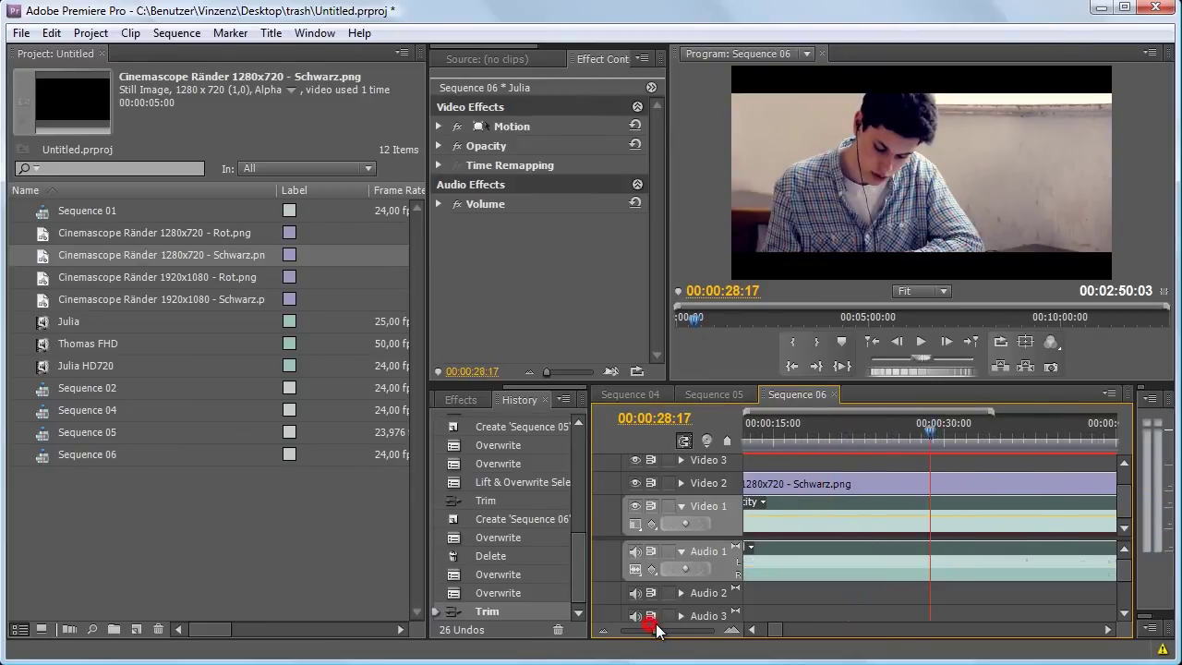
{"action": "left_click_drag", "start_coordinate": [927, 435], "coordinate": [937, 435]}
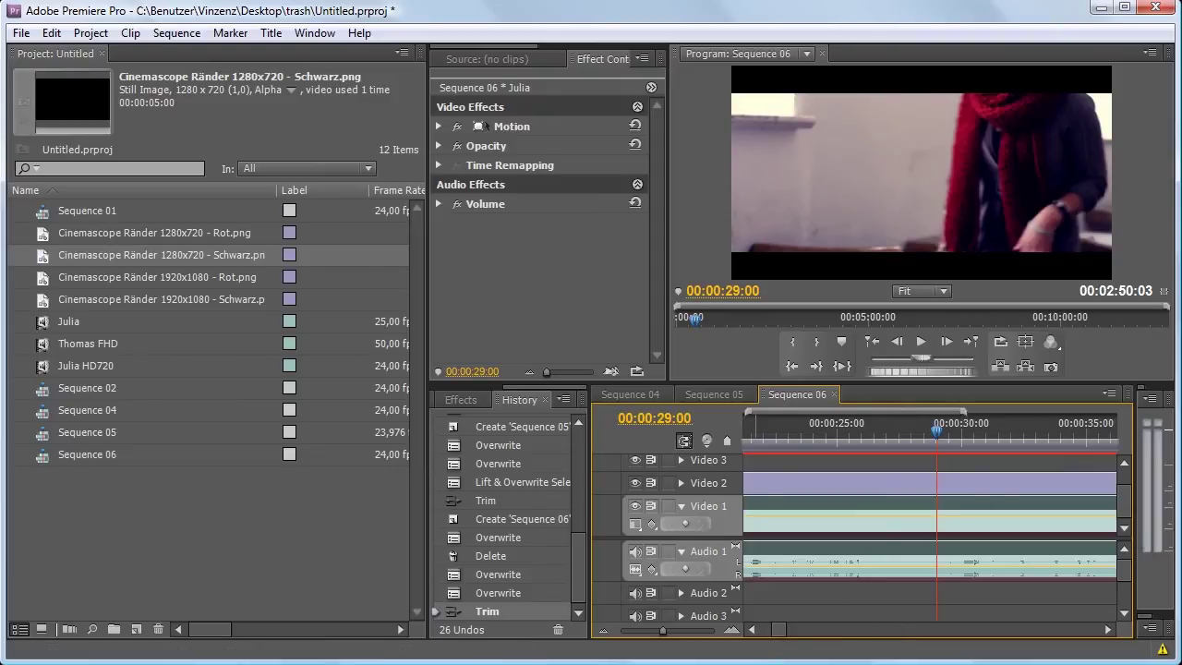
{"action": "left_click_drag", "start_coordinate": [790, 658], "coordinate": [789, 664]}
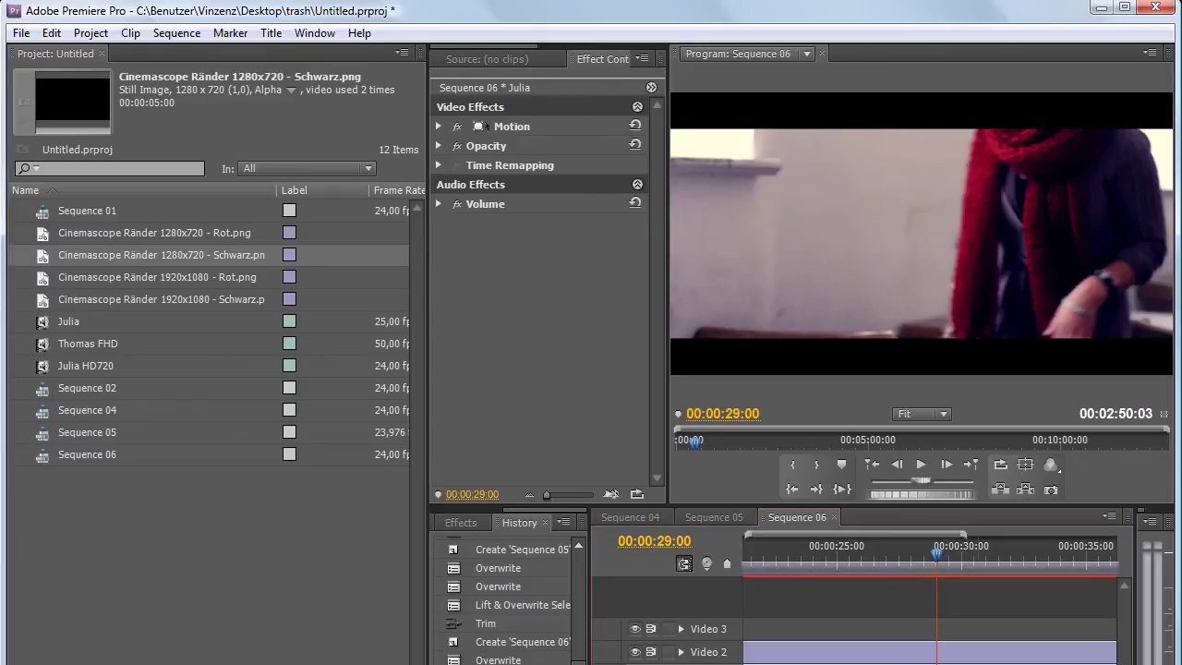
{"action": "mouse_move", "coordinate": [870, 664]}
{"action": "left_mouse_down"}
{"action": "mouse_move", "coordinate": [870, 654]}
{"action": "mouse_move", "coordinate": [870, 664]}
{"action": "left_mouse_up"}
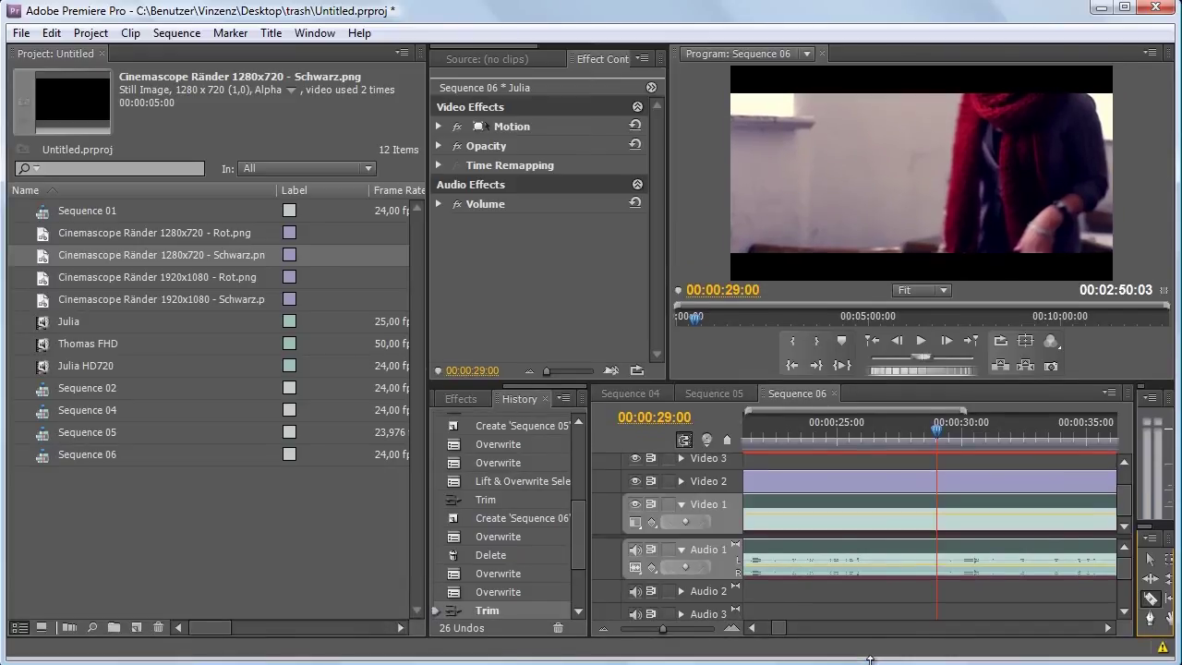
Razor the Julia clip at 29:00 and again at 31:06.
{"action": "left_click", "coordinate": [942, 515]}
{"action": "key", "text": "v"}
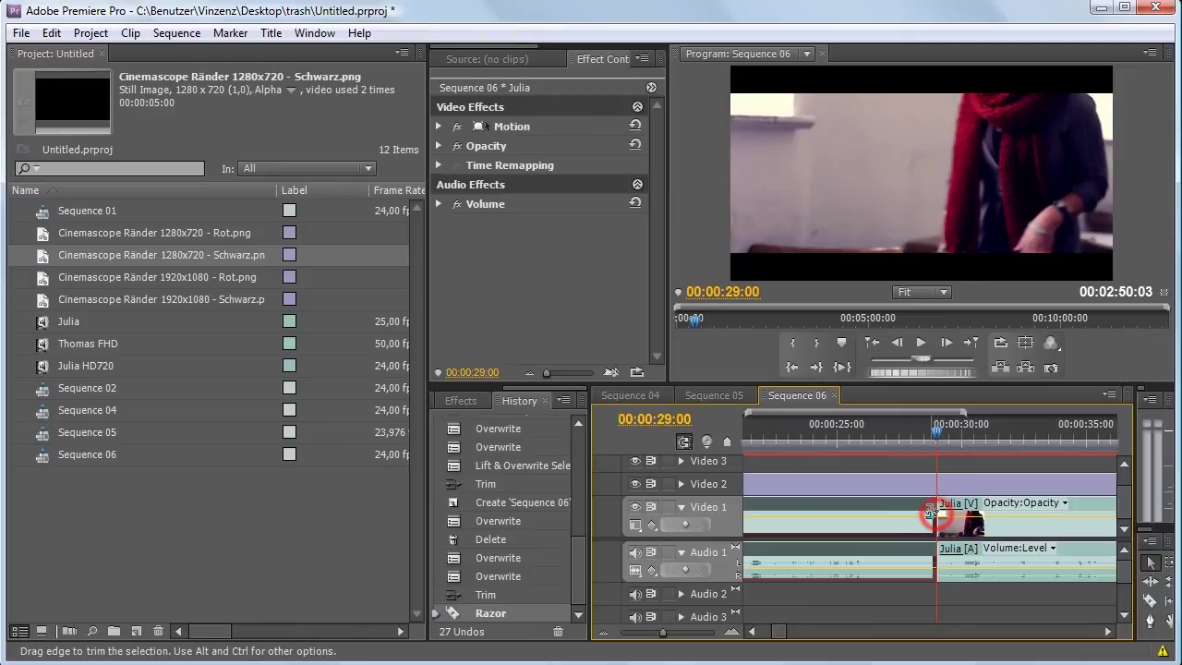
{"action": "left_click_drag", "start_coordinate": [938, 438], "coordinate": [1000, 452]}
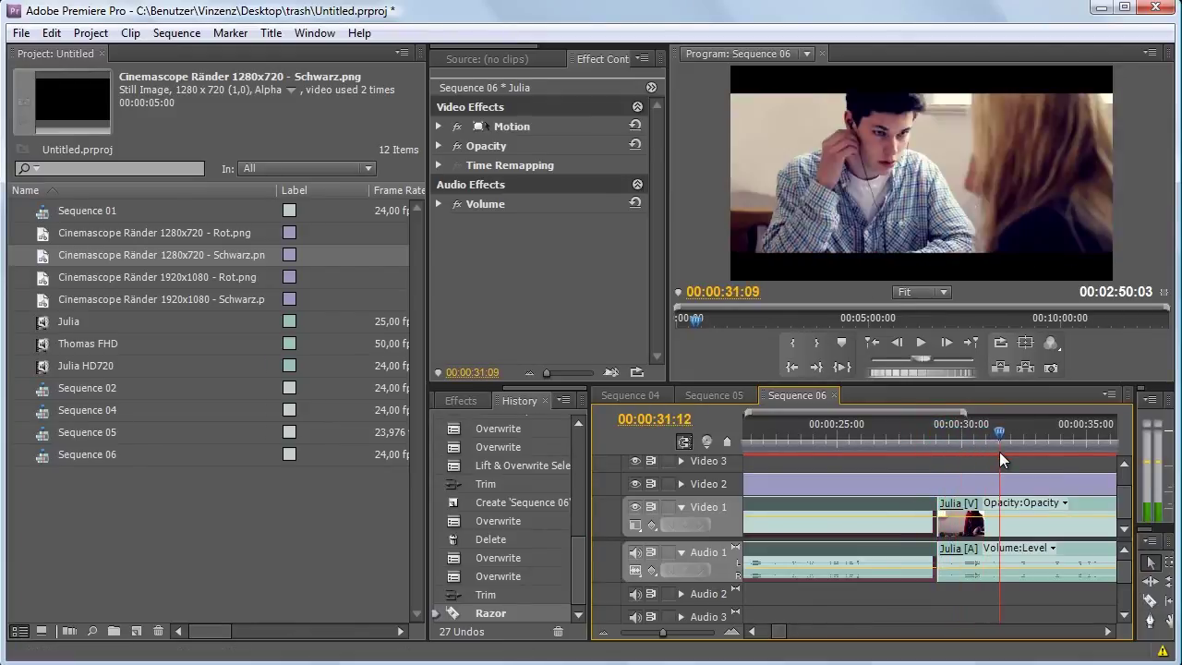
{"action": "left_click_drag", "start_coordinate": [926, 373], "coordinate": [901, 376]}
{"action": "key", "text": "c"}
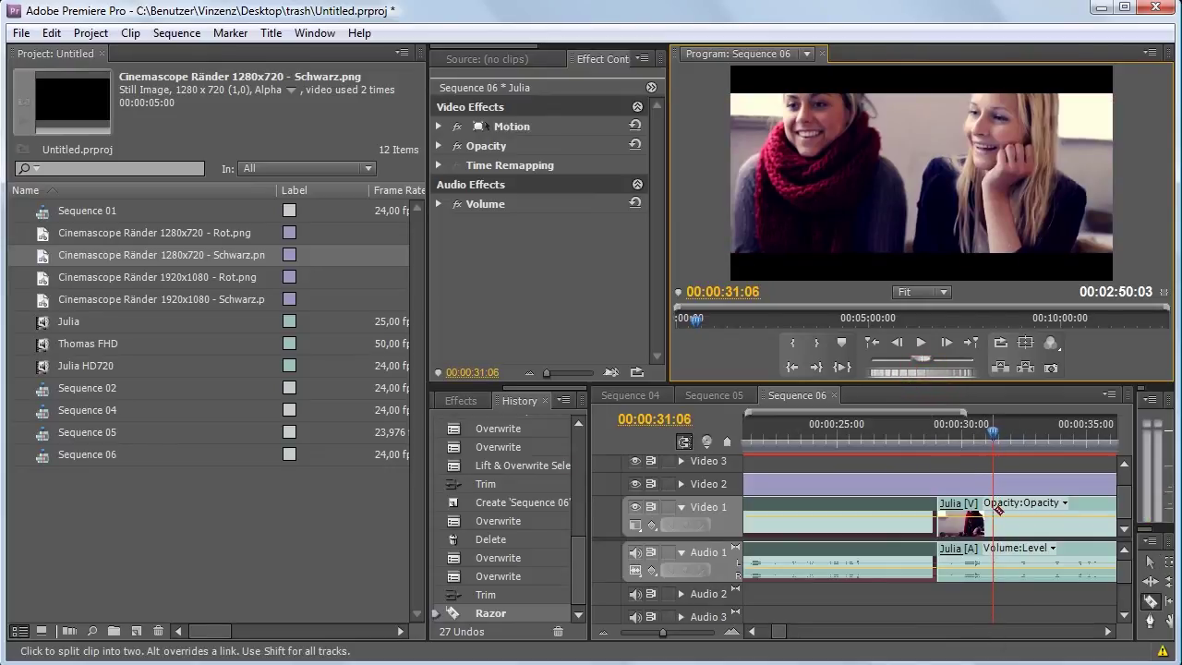
{"action": "left_click", "coordinate": [993, 513]}
{"action": "key", "text": "v"}
Select the short piece between the cuts and lock the Video 2 bars track.
{"action": "left_click_drag", "start_coordinate": [993, 444], "coordinate": [957, 463]}
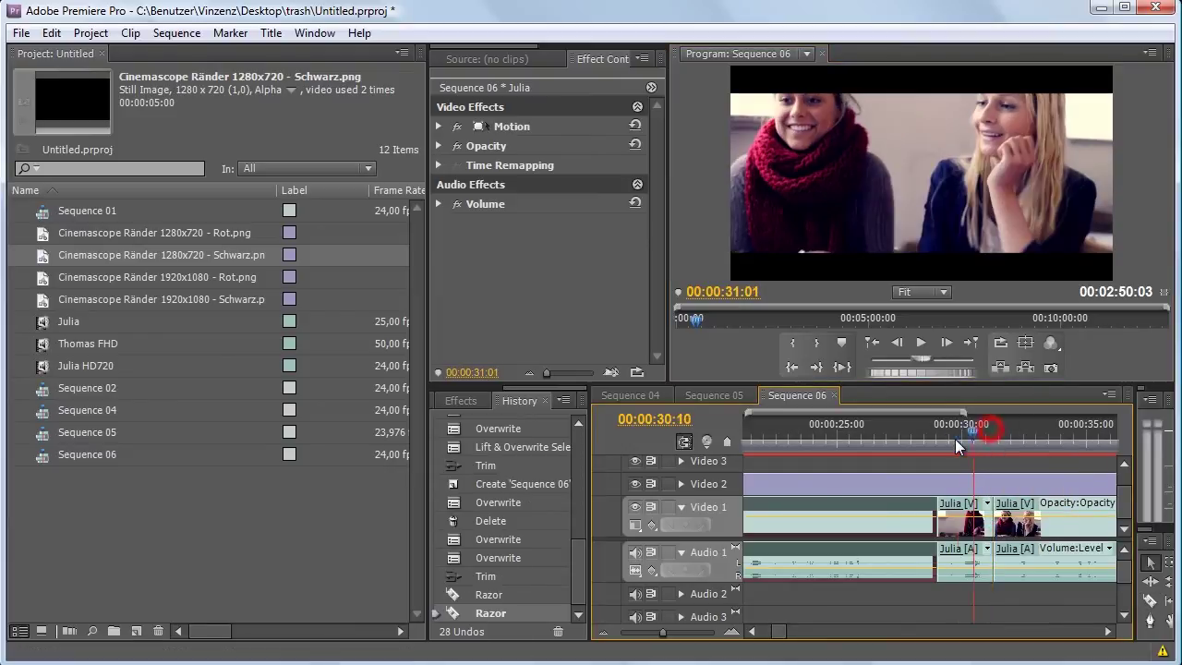
{"action": "left_click", "coordinate": [961, 528]}
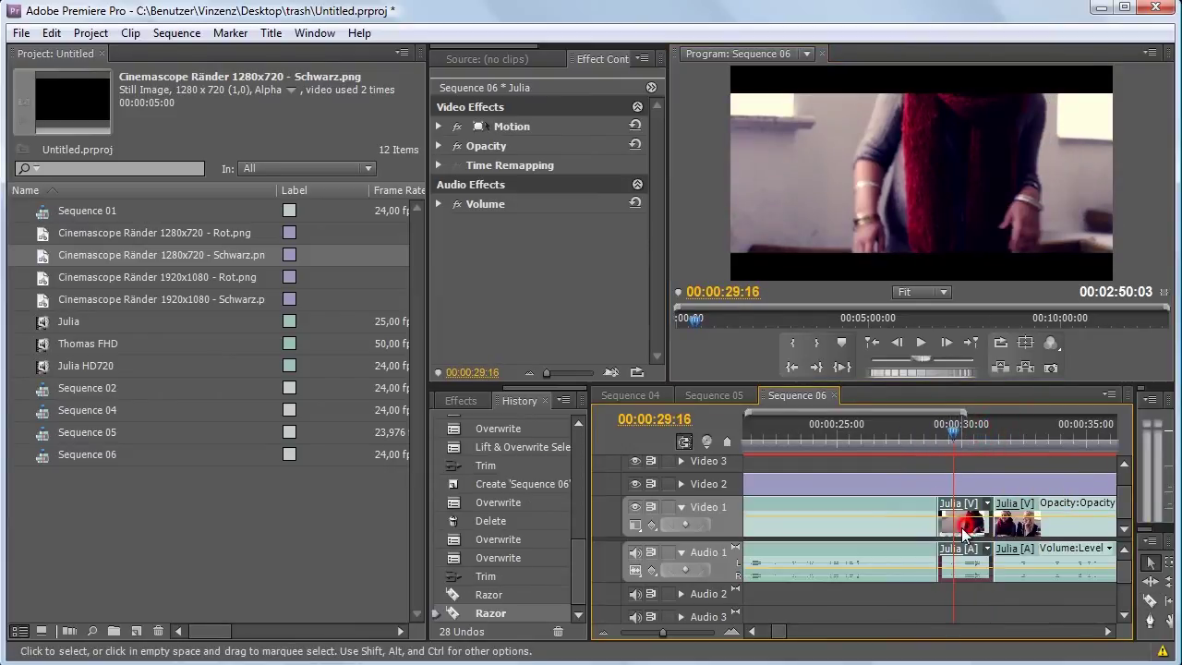
{"action": "left_click", "coordinate": [667, 484]}
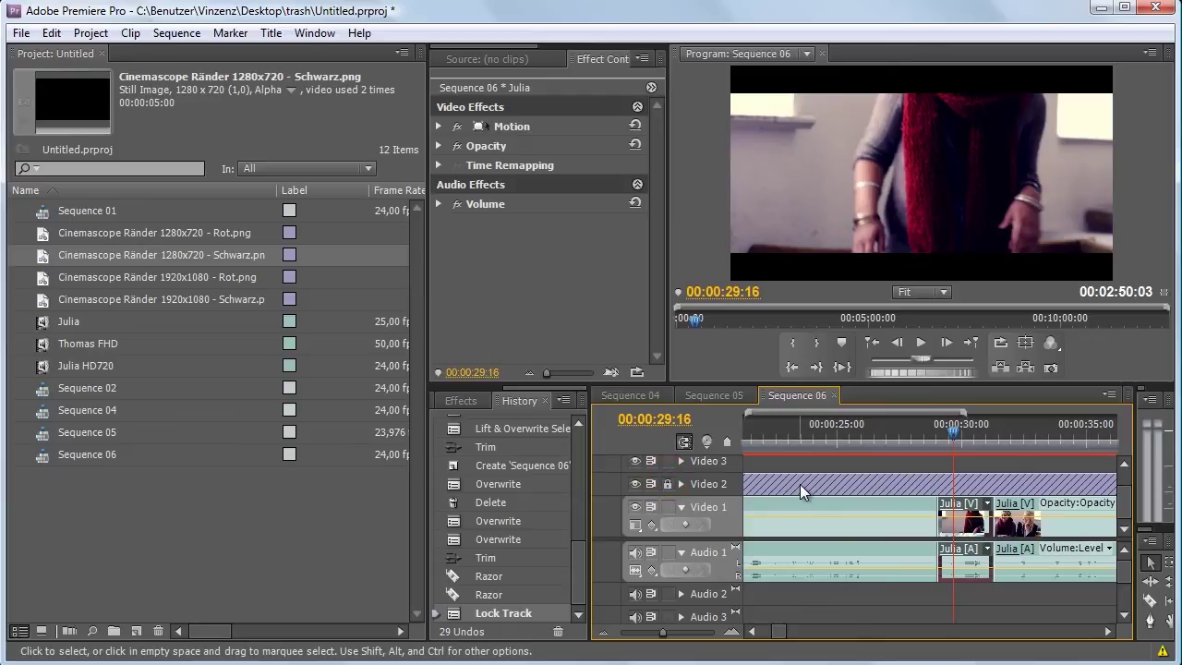
Move the short Julia piece's image down in the Program monitor and view it at 100%.
{"action": "left_click_drag", "start_coordinate": [951, 425], "coordinate": [985, 425]}
{"action": "left_click", "coordinate": [977, 226]}
{"action": "left_click_drag", "start_coordinate": [1000, 182], "coordinate": [1001, 203]}
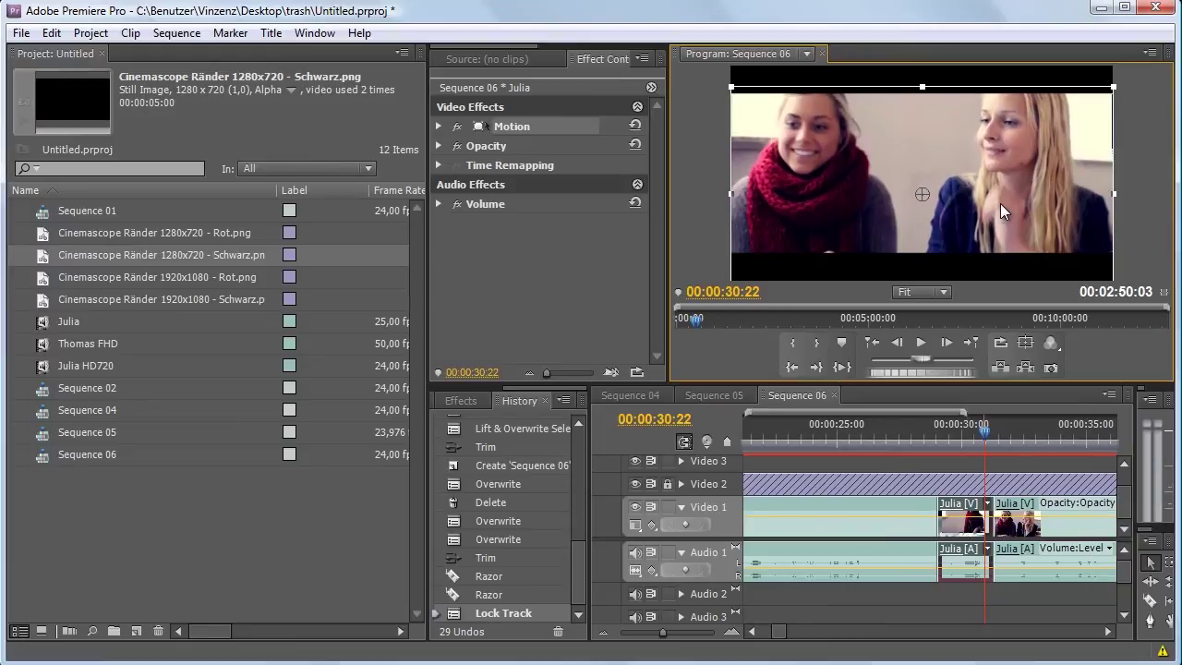
{"action": "left_click", "coordinate": [1126, 146]}
{"action": "left_click", "coordinate": [943, 292]}
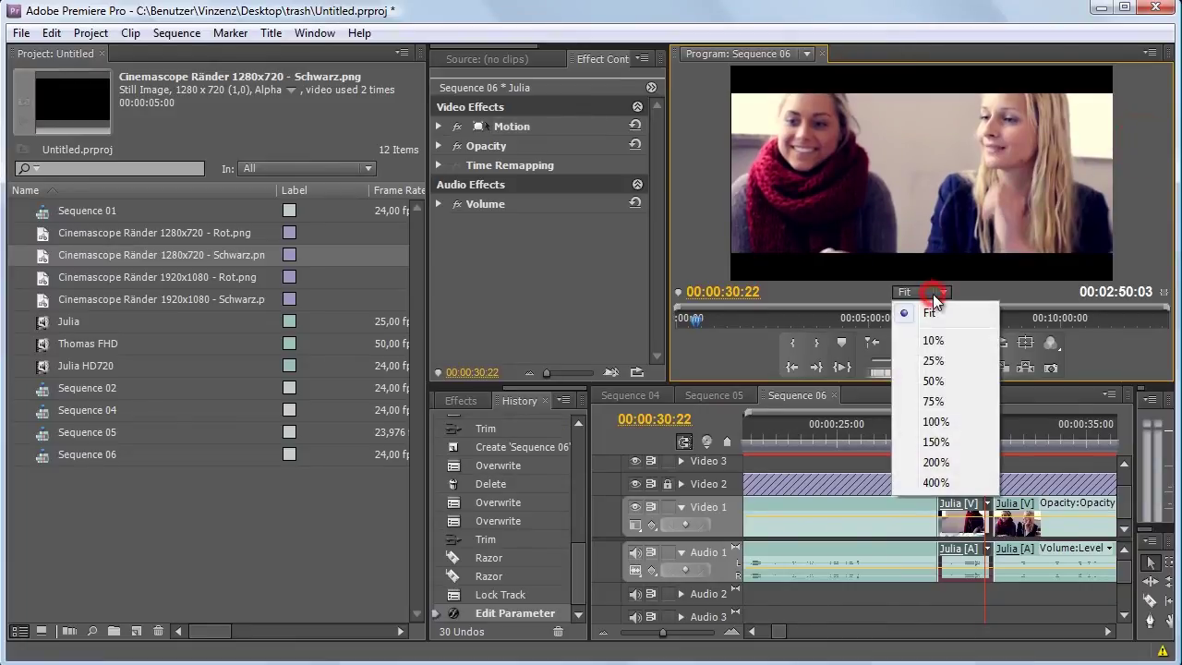
{"action": "left_click", "coordinate": [940, 421]}
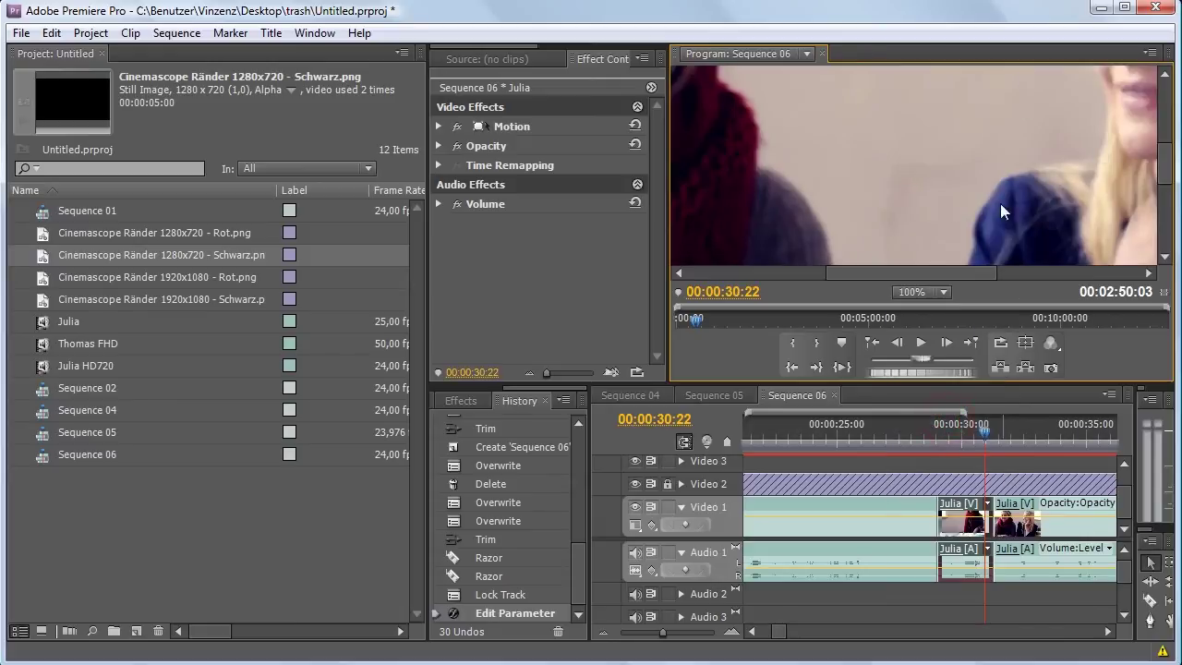
{"action": "left_click_drag", "start_coordinate": [944, 278], "coordinate": [696, 275]}
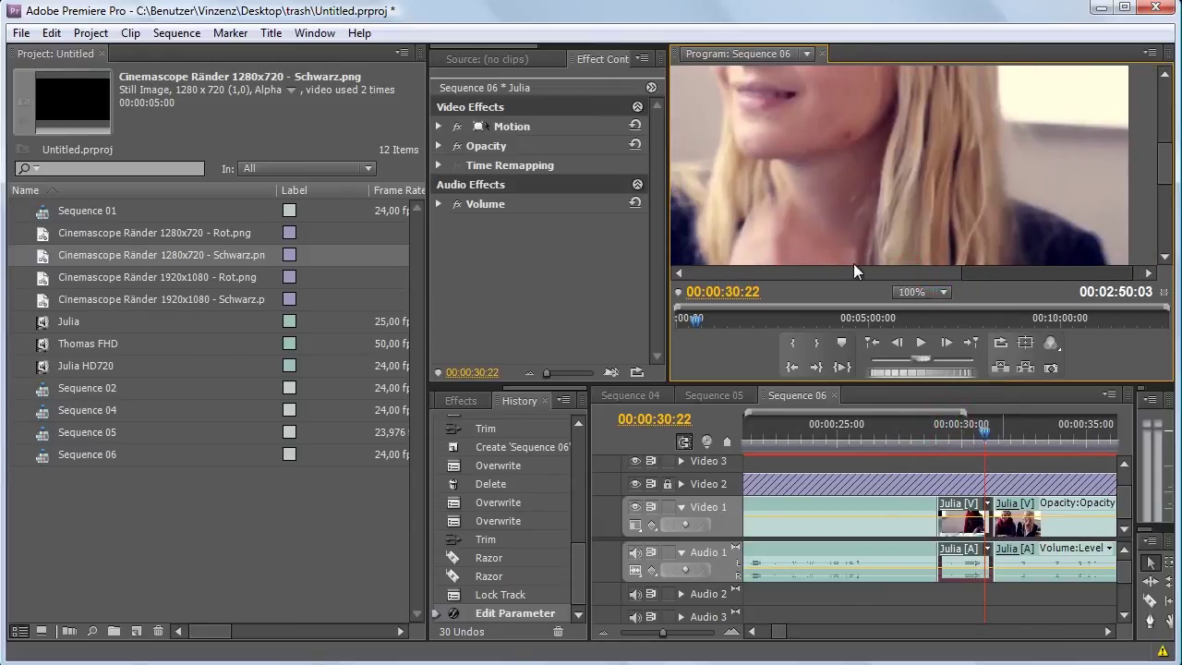
Nudge the image right and down, refit the preview, and advance to 00:00:34:06.
{"action": "left_click", "coordinate": [771, 194]}
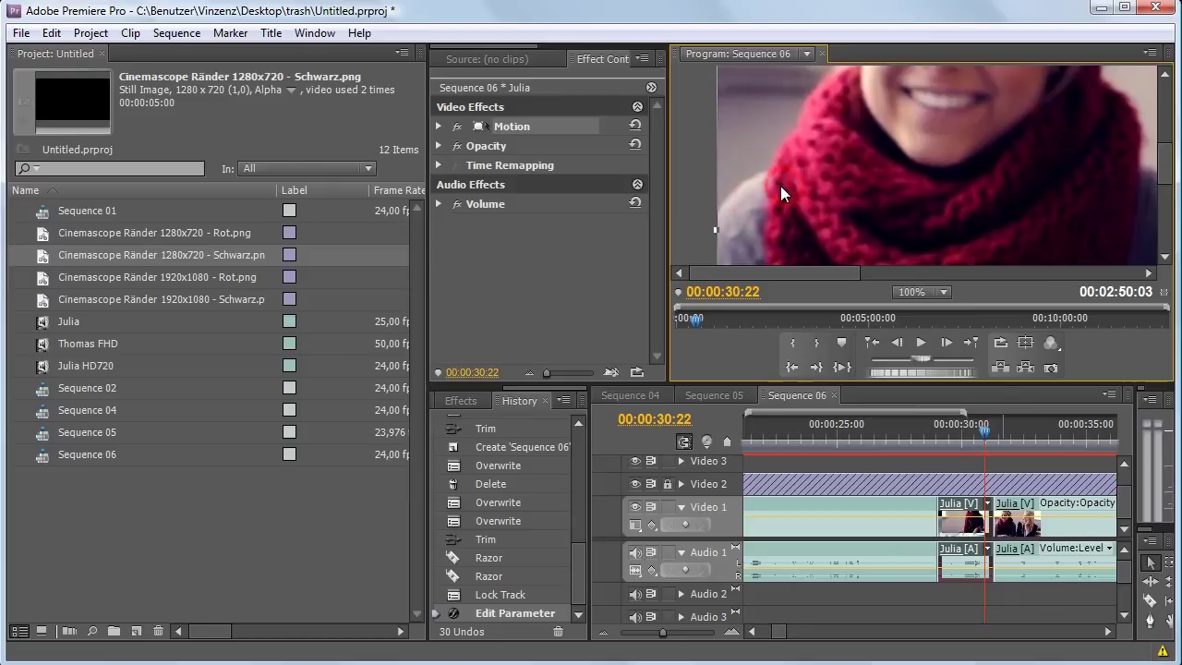
{"action": "left_click_drag", "start_coordinate": [781, 187], "coordinate": [803, 195]}
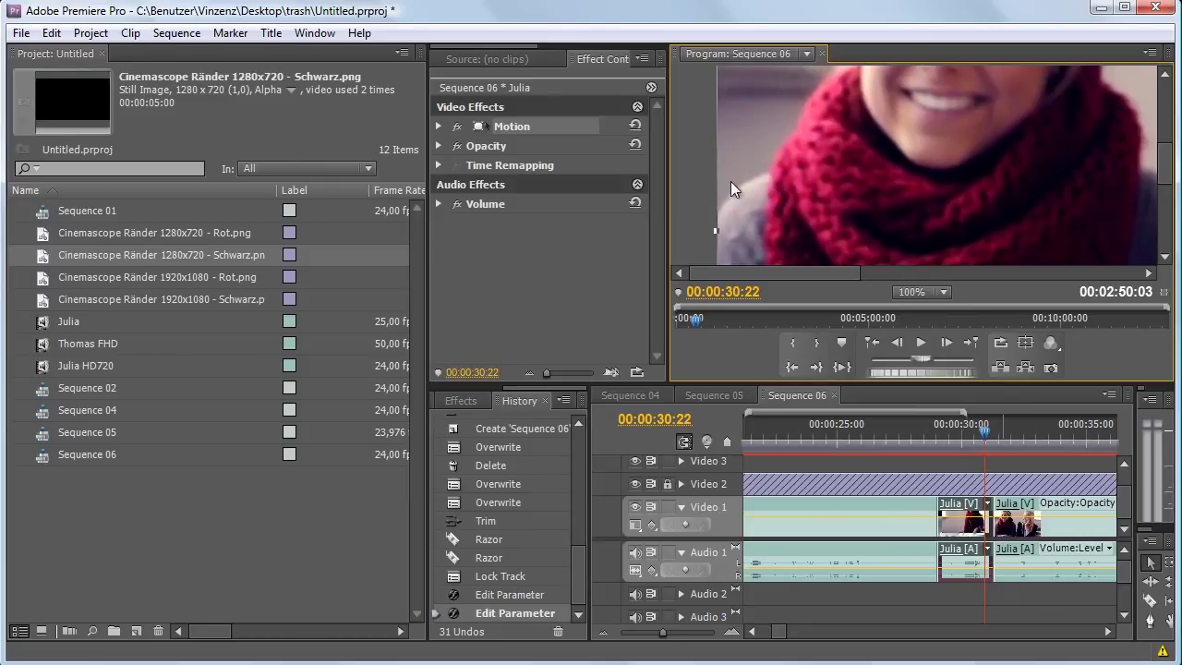
{"action": "left_click_drag", "start_coordinate": [845, 275], "coordinate": [1086, 239]}
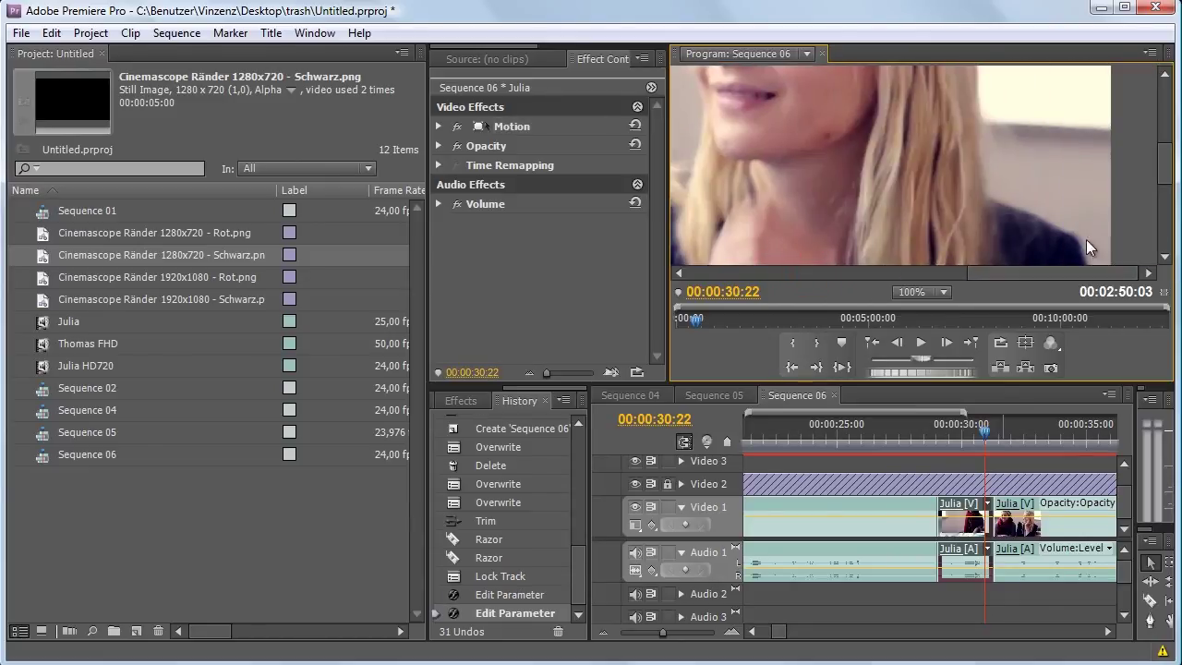
{"action": "left_click", "coordinate": [942, 292]}
{"action": "left_click", "coordinate": [935, 311]}
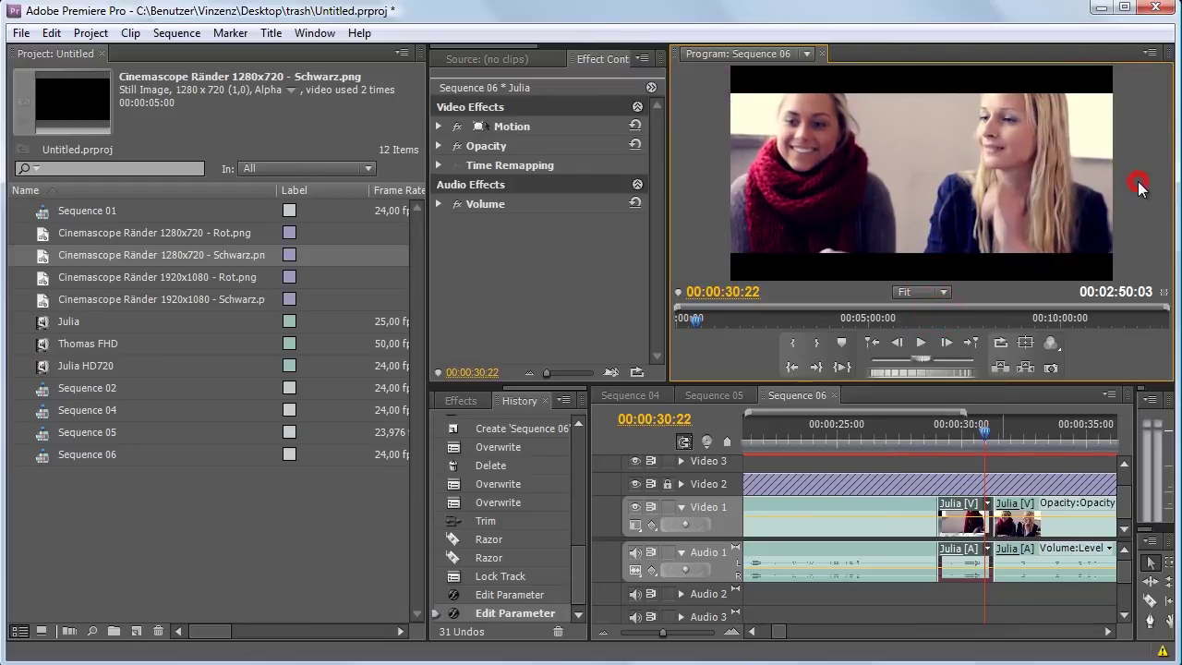
{"action": "left_click", "coordinate": [1015, 157]}
{"action": "left_click_drag", "start_coordinate": [953, 146], "coordinate": [951, 149]}
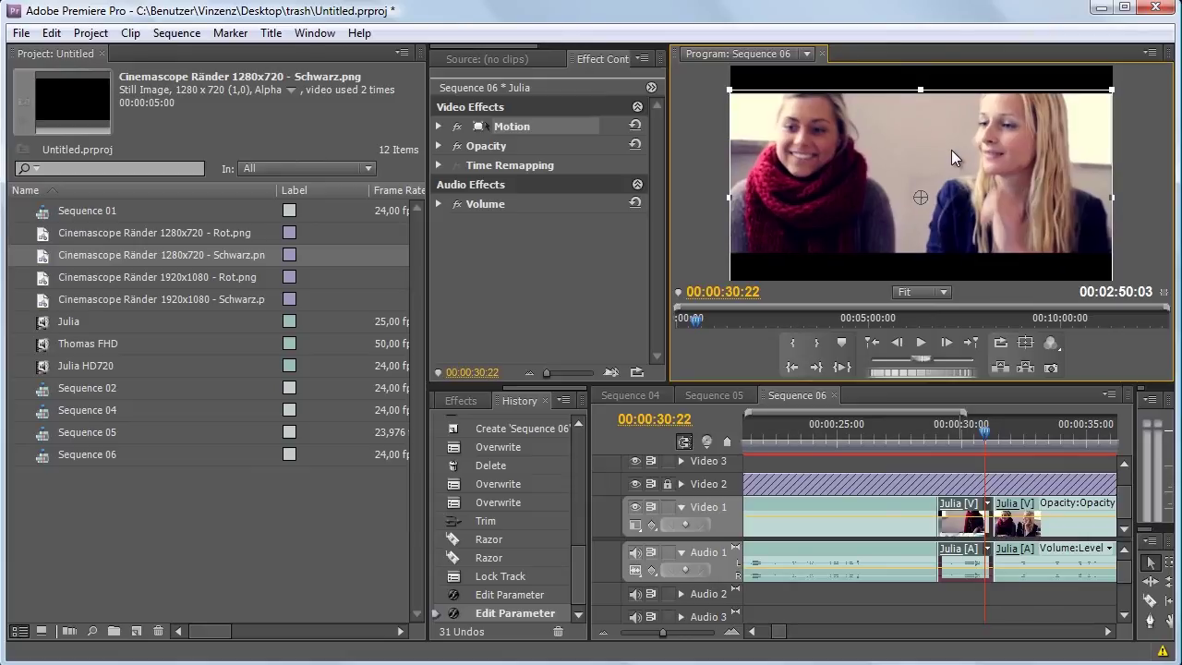
{"action": "left_click", "coordinate": [1139, 114]}
{"action": "right_click", "coordinate": [994, 445]}
{"action": "left_click_drag", "start_coordinate": [992, 431], "coordinate": [1066, 439]}
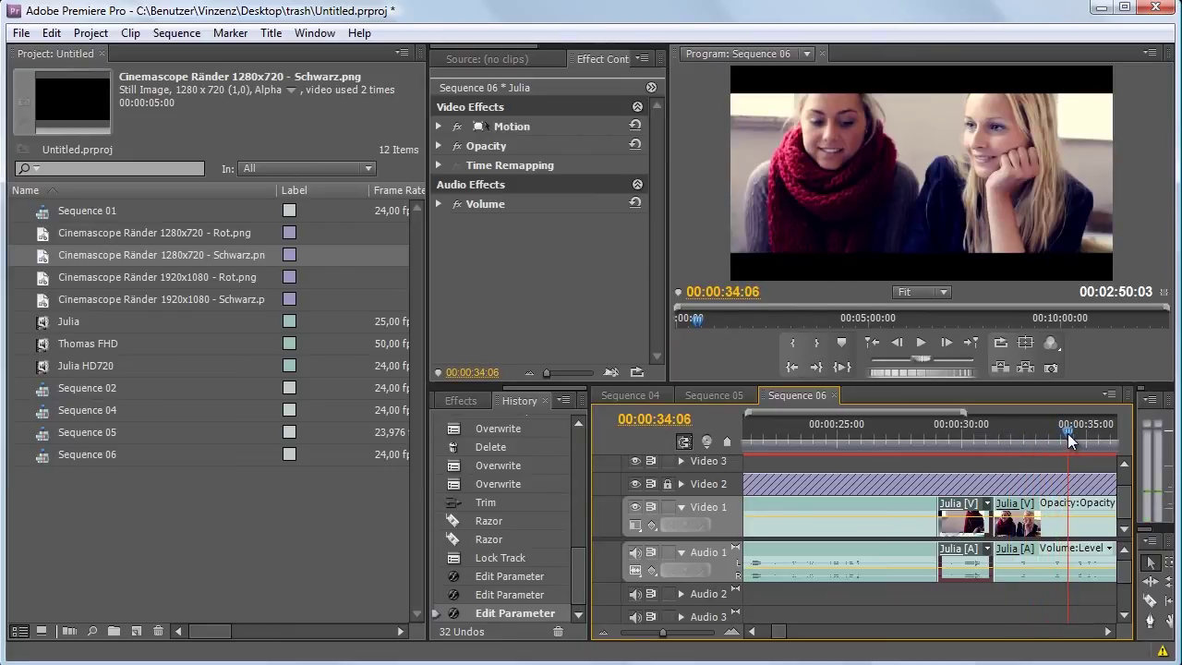
Split the Julia clip at the 00:00:34 shot change and move that shot's image down.
{"action": "key", "text": "c"}
{"action": "left_click", "coordinate": [1069, 507]}
{"action": "key", "text": "v"}
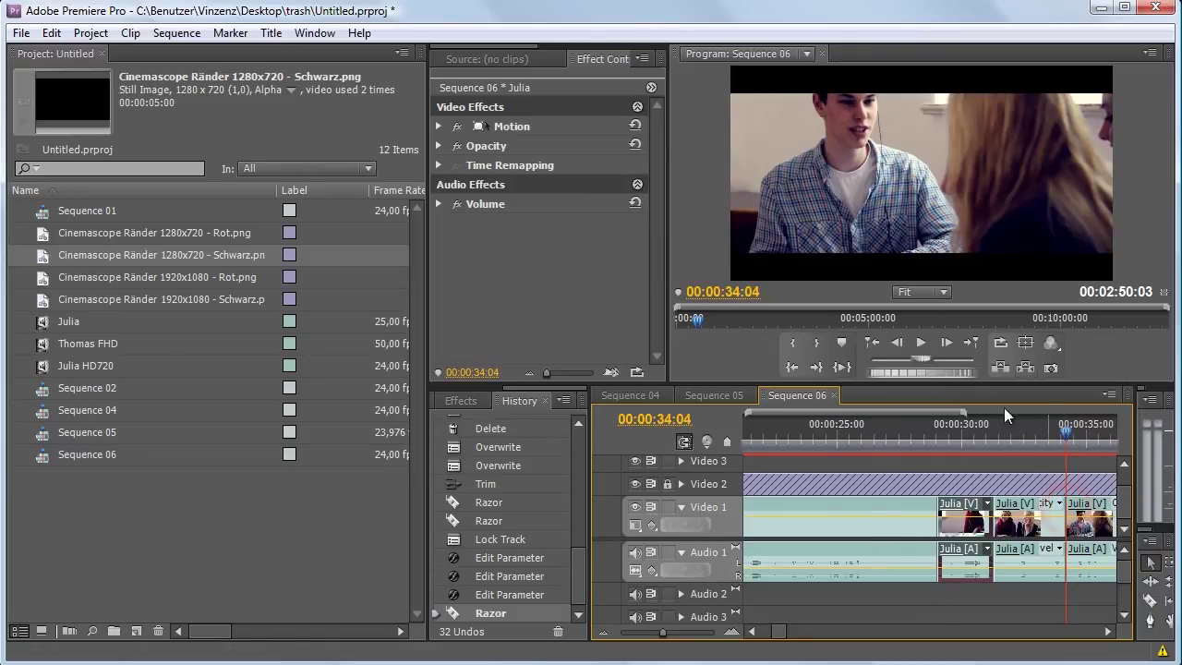
{"action": "left_click", "coordinate": [1025, 519]}
{"action": "left_click", "coordinate": [1090, 518]}
{"action": "left_click_drag", "start_coordinate": [942, 217], "coordinate": [941, 237]}
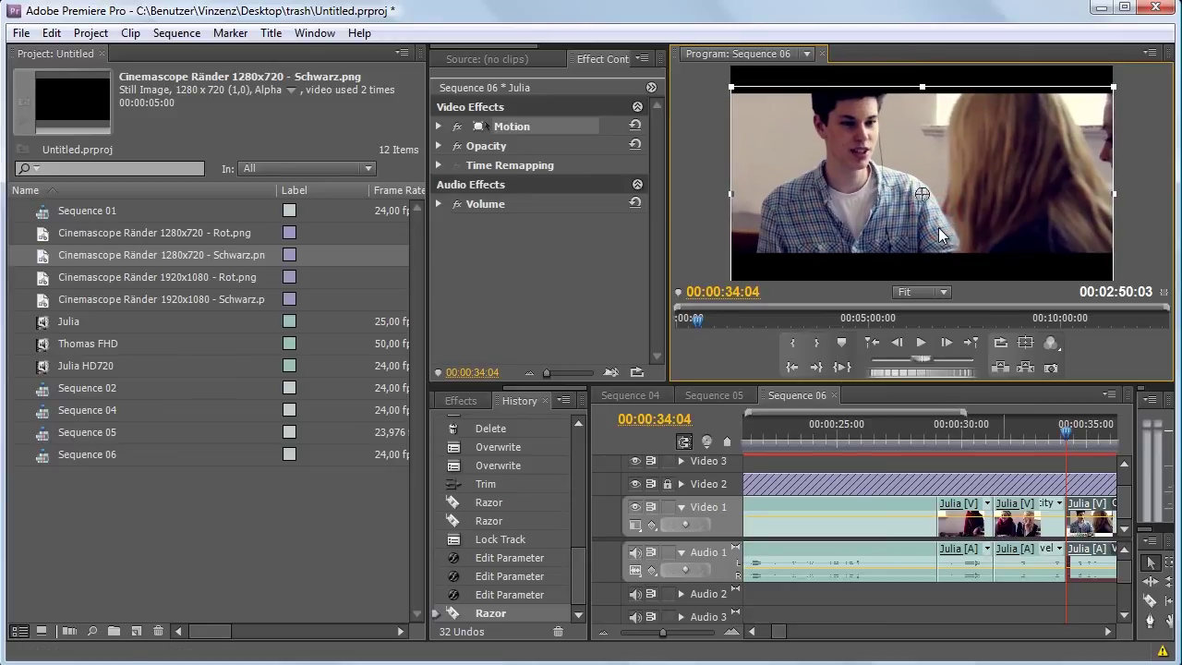
Review later shots at 00:01:21:14 and 00:01:54:10 to check the letterboxing.
{"action": "left_click_drag", "start_coordinate": [779, 632], "coordinate": [790, 635]}
{"action": "left_click_drag", "start_coordinate": [852, 422], "coordinate": [1066, 426]}
{"action": "left_click_drag", "start_coordinate": [662, 632], "coordinate": [646, 632]}
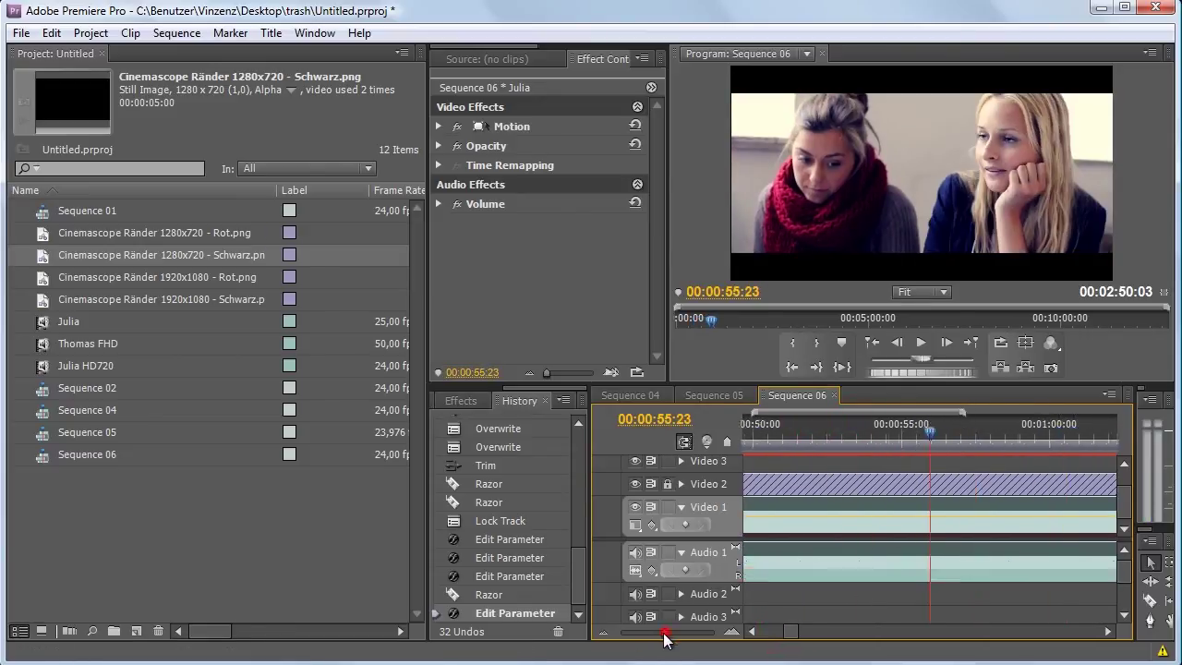
{"action": "left_click", "coordinate": [1031, 425]}
{"action": "left_click_drag", "start_coordinate": [776, 632], "coordinate": [808, 638]}
{"action": "left_click_drag", "start_coordinate": [825, 425], "coordinate": [852, 422]}
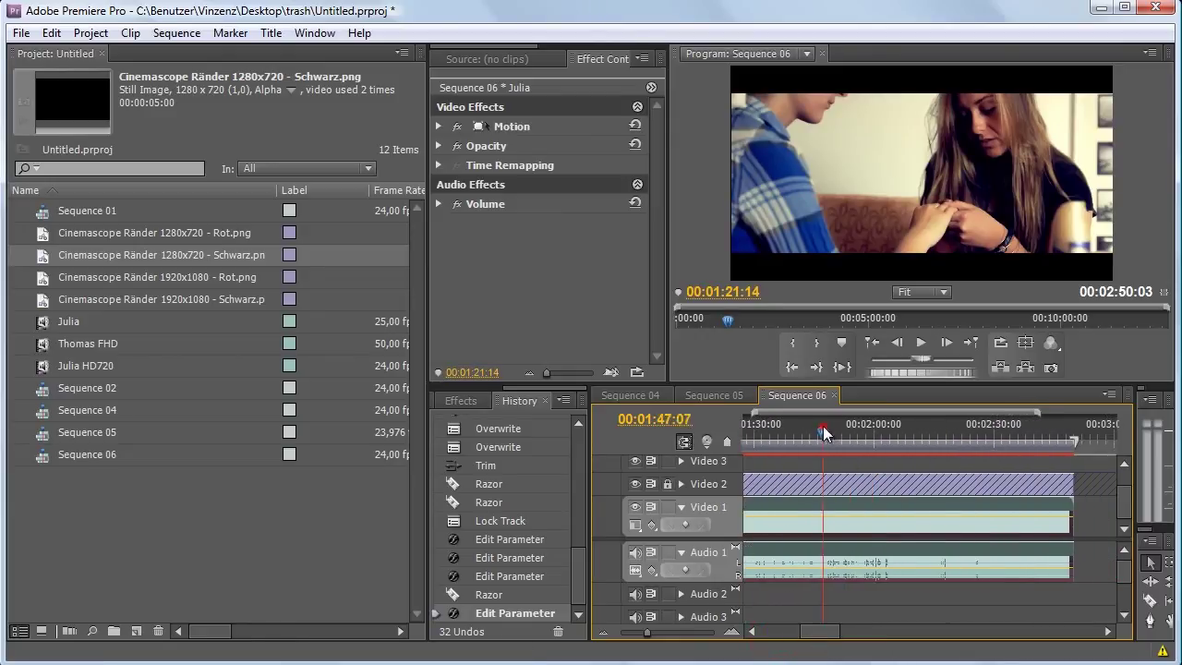
{"action": "left_click", "coordinate": [857, 520]}
{"action": "left_click", "coordinate": [891, 522]}
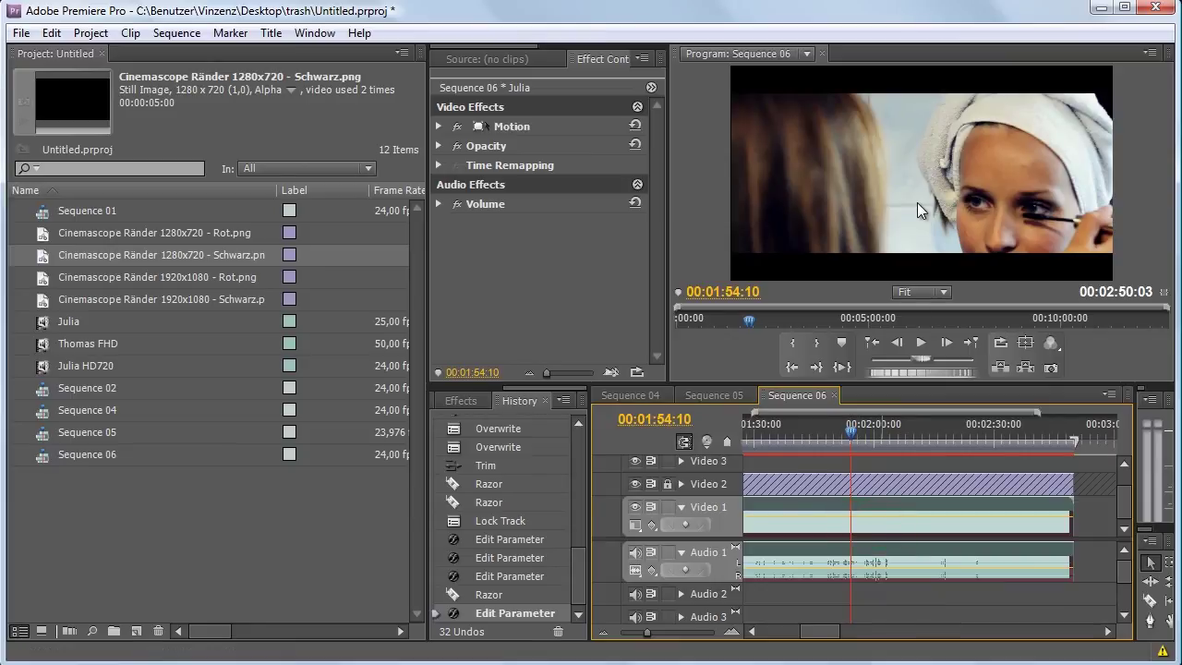
{"action": "left_click_drag", "start_coordinate": [818, 631], "coordinate": [783, 631]}
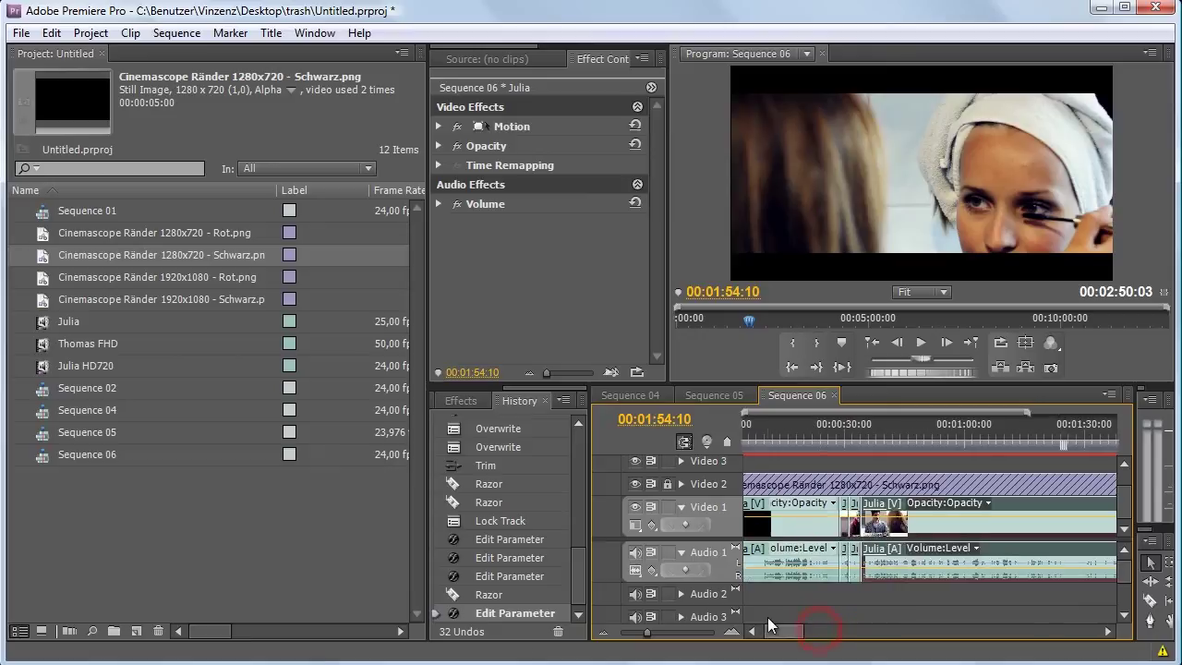
Deselect the timeline clip and open the Export Media settings for Sequence 06.
{"action": "left_click", "coordinate": [20, 32]}
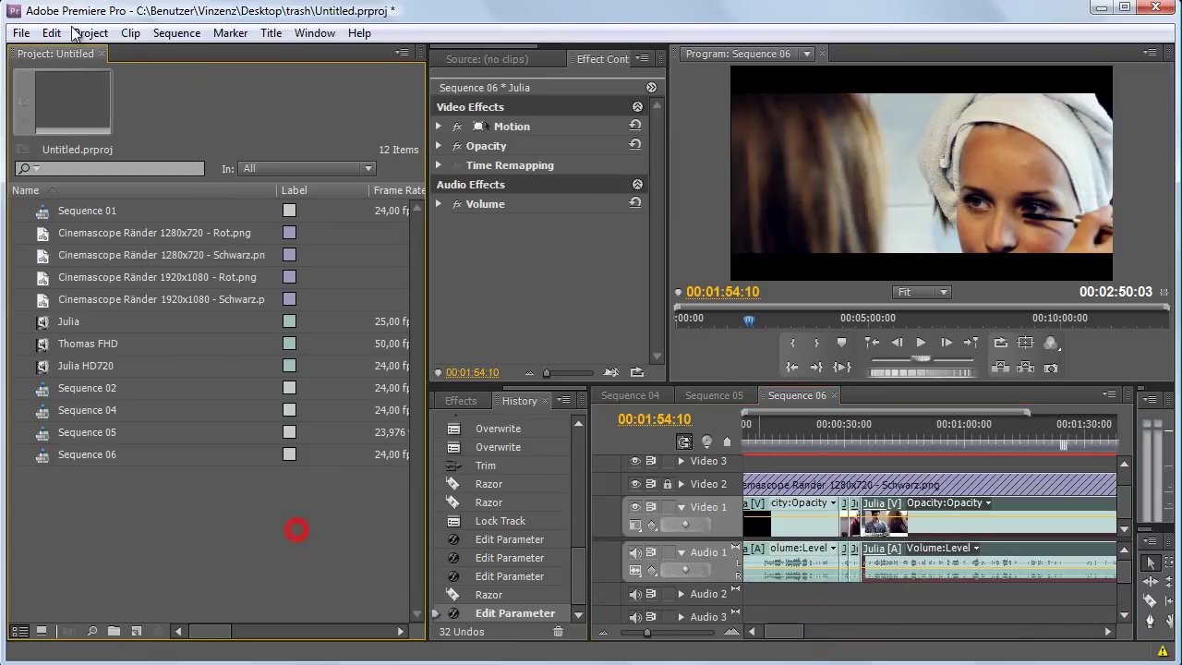
{"action": "left_click", "coordinate": [140, 474]}
{"action": "left_click", "coordinate": [349, 468]}
{"action": "left_click", "coordinate": [840, 595]}
{"action": "left_click", "coordinate": [20, 32]}
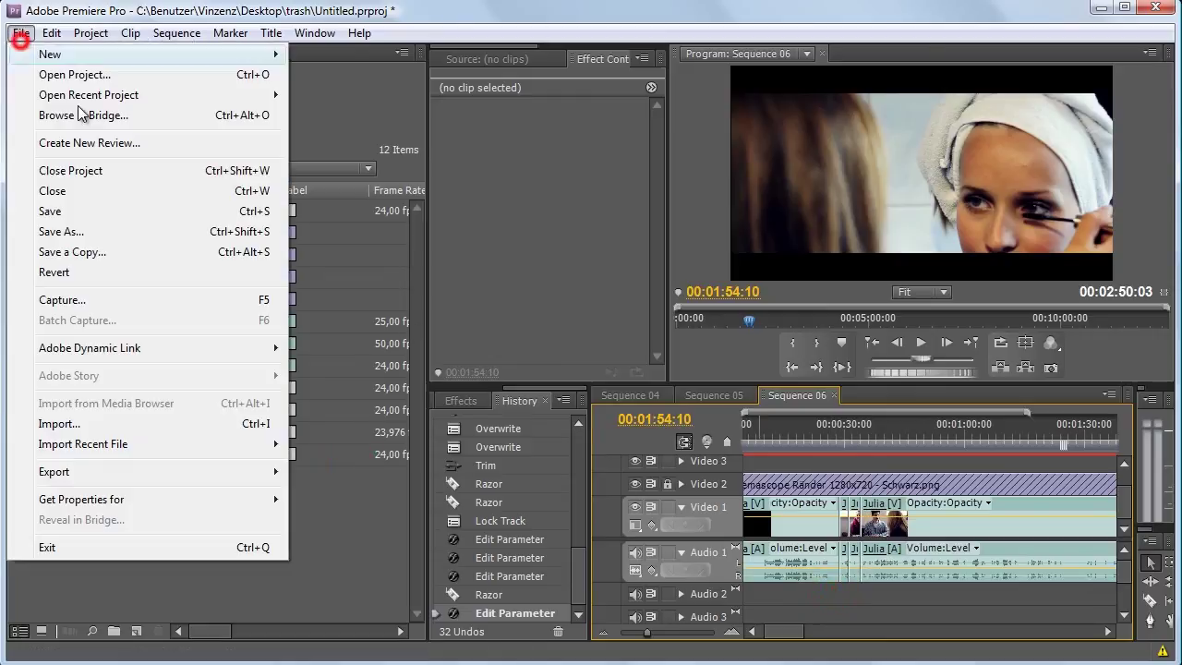
{"action": "left_click", "coordinate": [118, 423]}
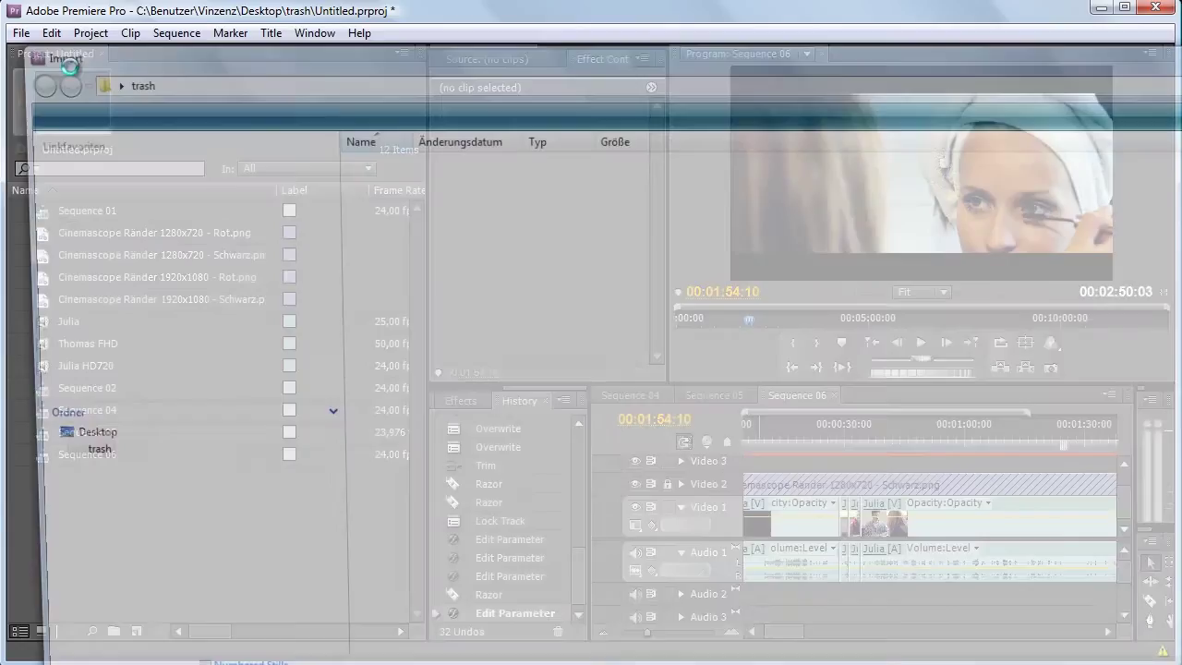
{"action": "key", "text": "Escape"}
{"action": "left_click", "coordinate": [21, 32]}
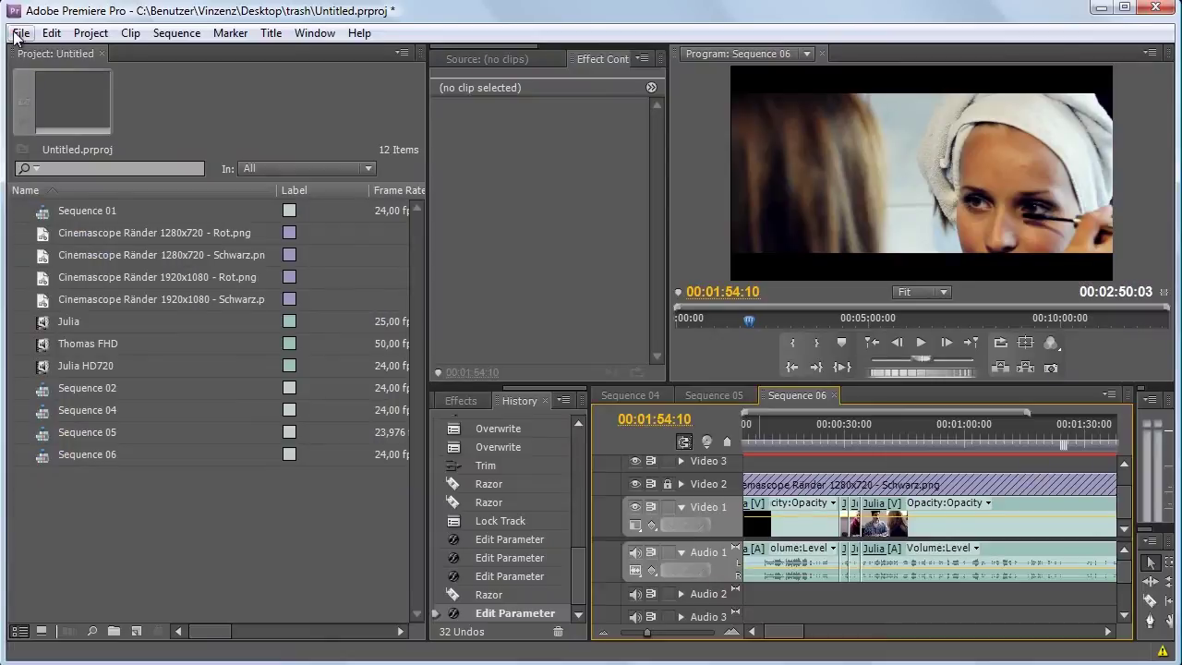
{"action": "left_click", "coordinate": [139, 473]}
{"action": "left_click", "coordinate": [351, 471]}
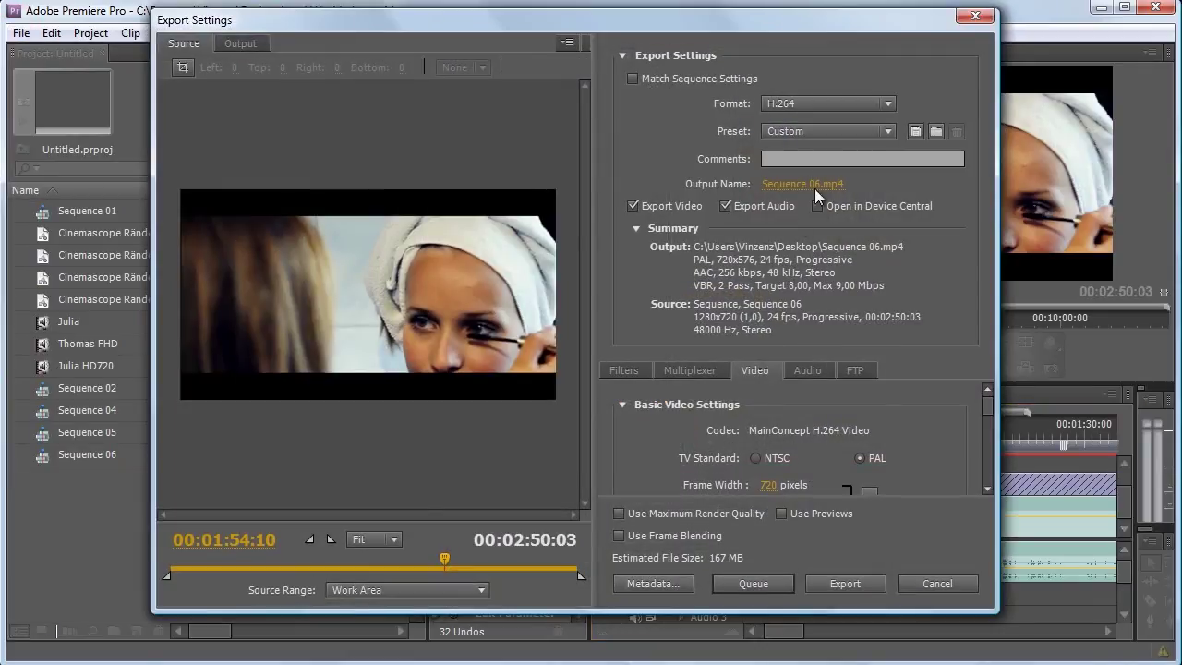
Crop 93 pixels from the top and bottom of the source and scale it to fit the output.
{"action": "left_click", "coordinate": [183, 67]}
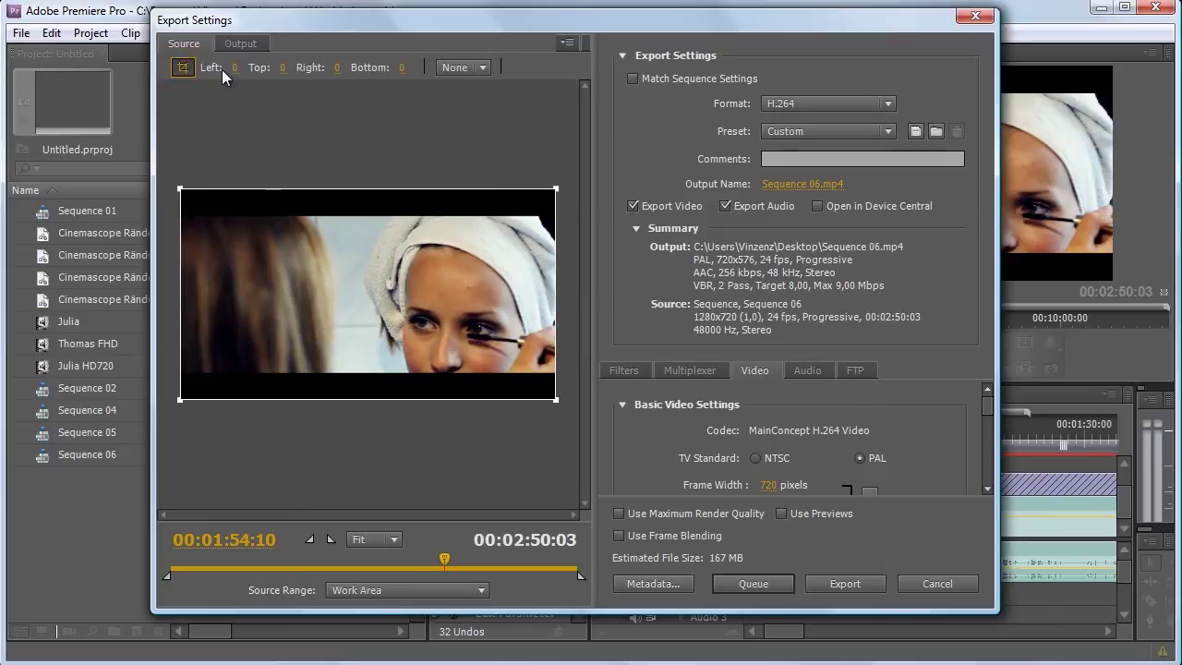
{"action": "left_click", "coordinate": [283, 70]}
{"action": "type", "text": "93"}
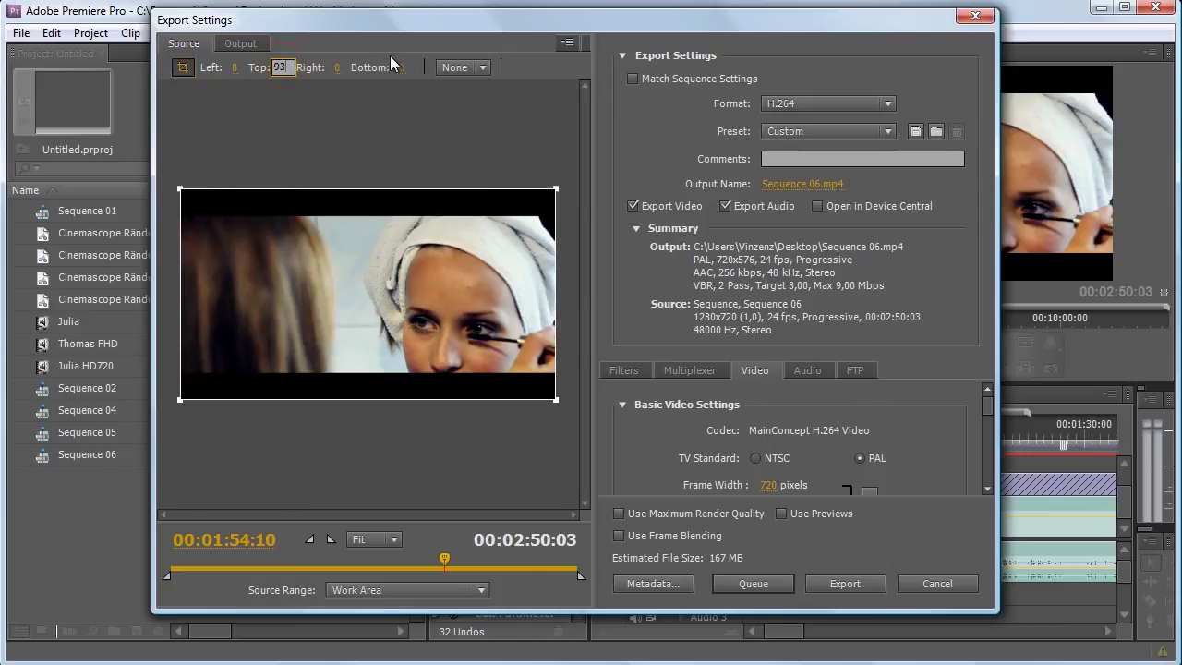
{"action": "left_click", "coordinate": [401, 68]}
{"action": "type", "text": "93"}
{"action": "left_click", "coordinate": [453, 143]}
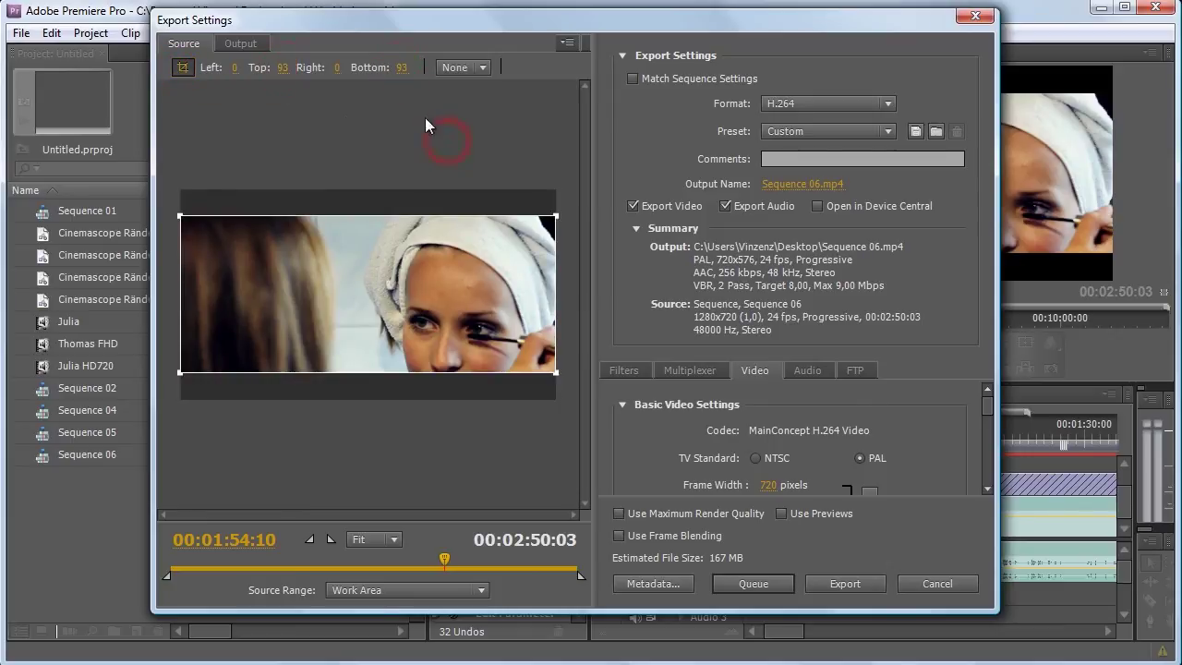
{"action": "left_click", "coordinate": [241, 44]}
{"action": "left_click", "coordinate": [295, 68]}
{"action": "left_click", "coordinate": [300, 90]}
Switch the export preset to Vimeo HD.
{"action": "left_click", "coordinate": [988, 415]}
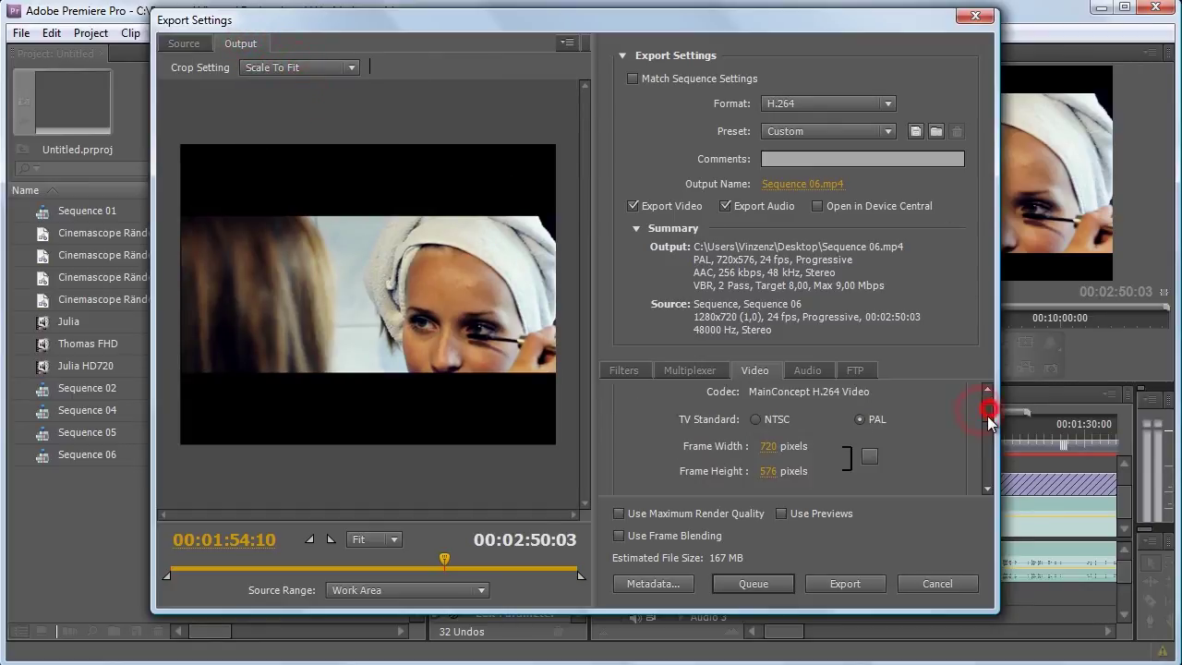
{"action": "left_click", "coordinate": [772, 460]}
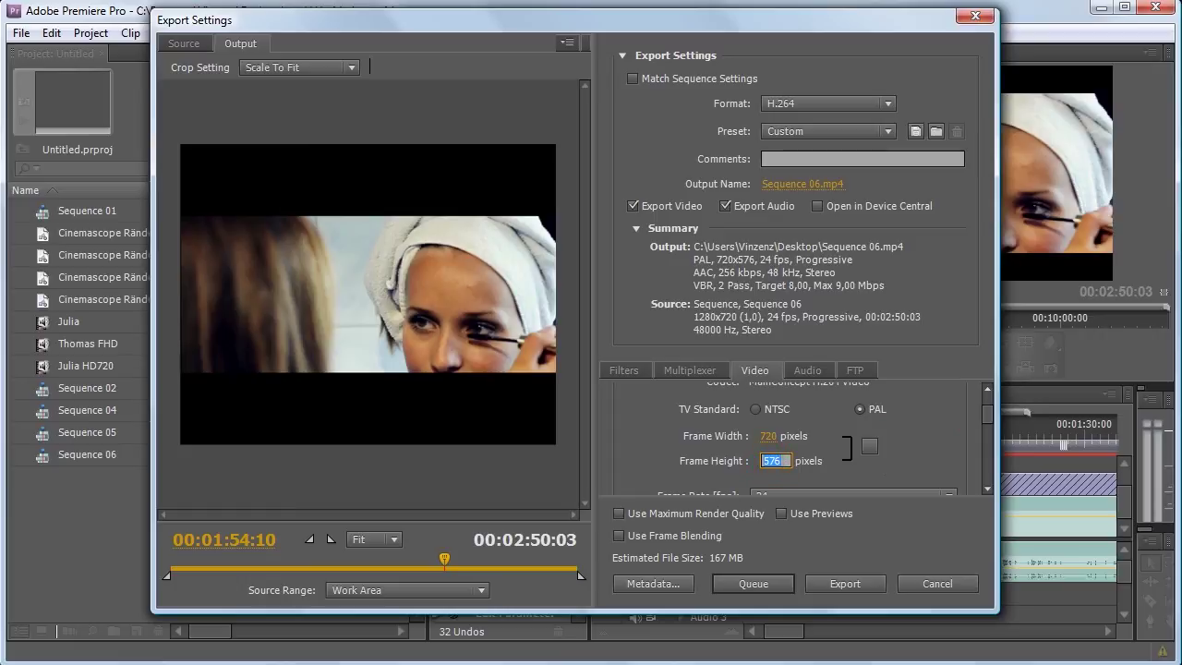
{"action": "left_click", "coordinate": [810, 186]}
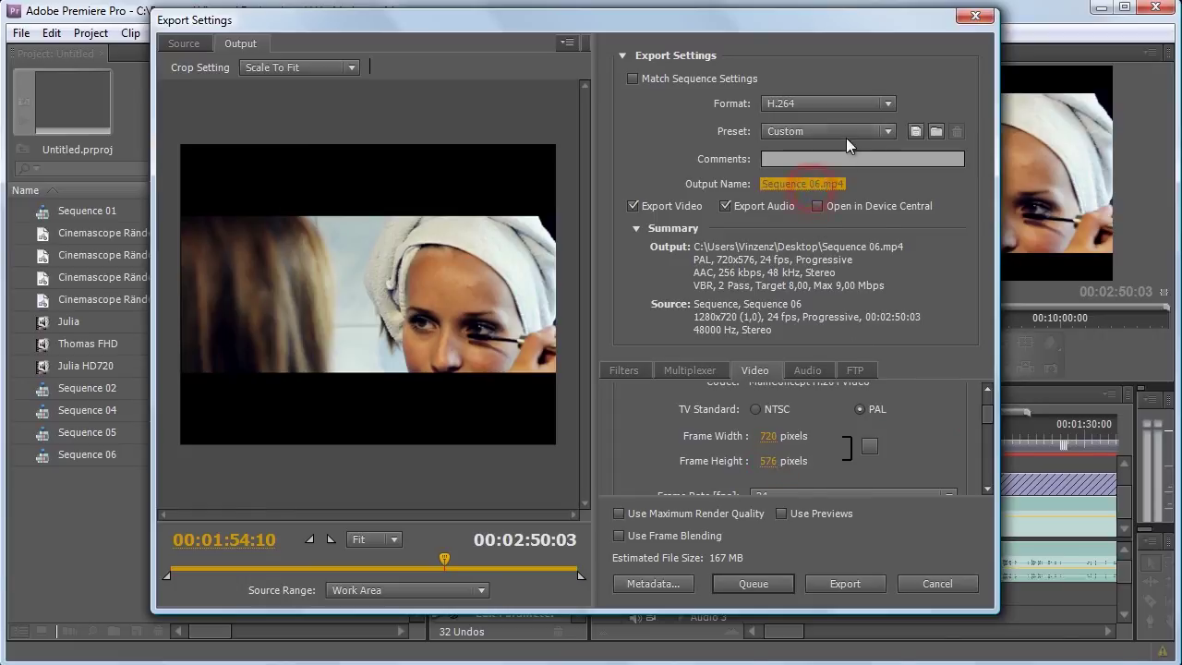
{"action": "left_click", "coordinate": [846, 138]}
{"action": "left_click", "coordinate": [790, 421]}
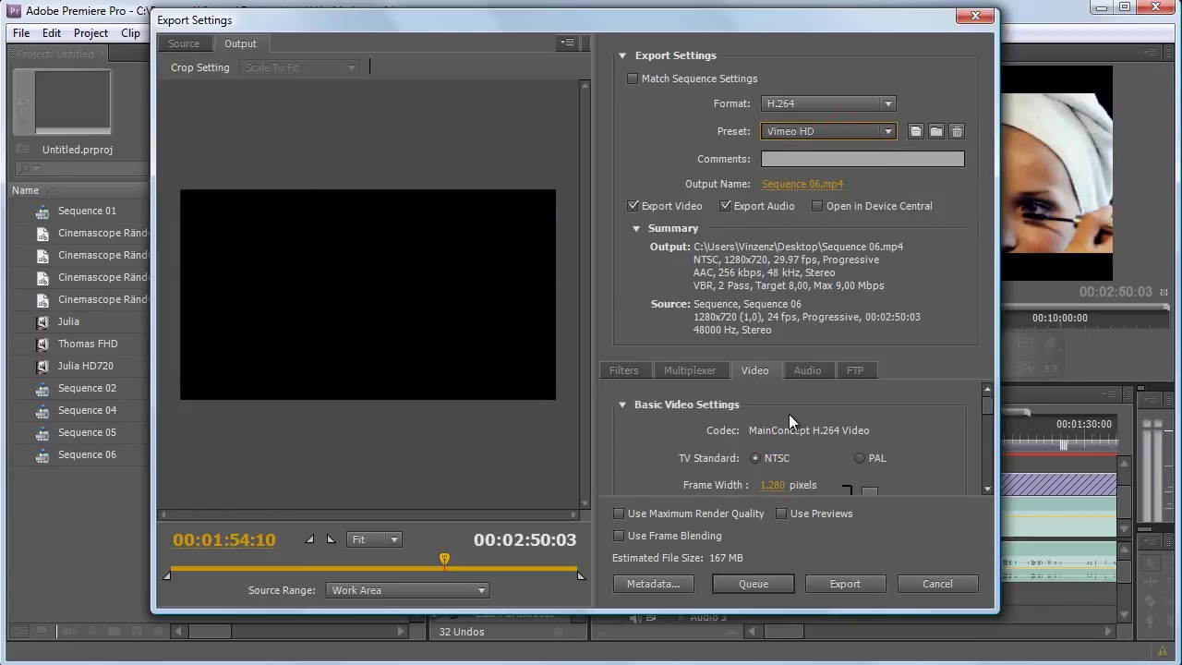
Check the target size in the Calculations notes and set the frame height to 542.
{"action": "left_click", "coordinate": [988, 425]}
{"action": "key", "text": "alt+Tab"}
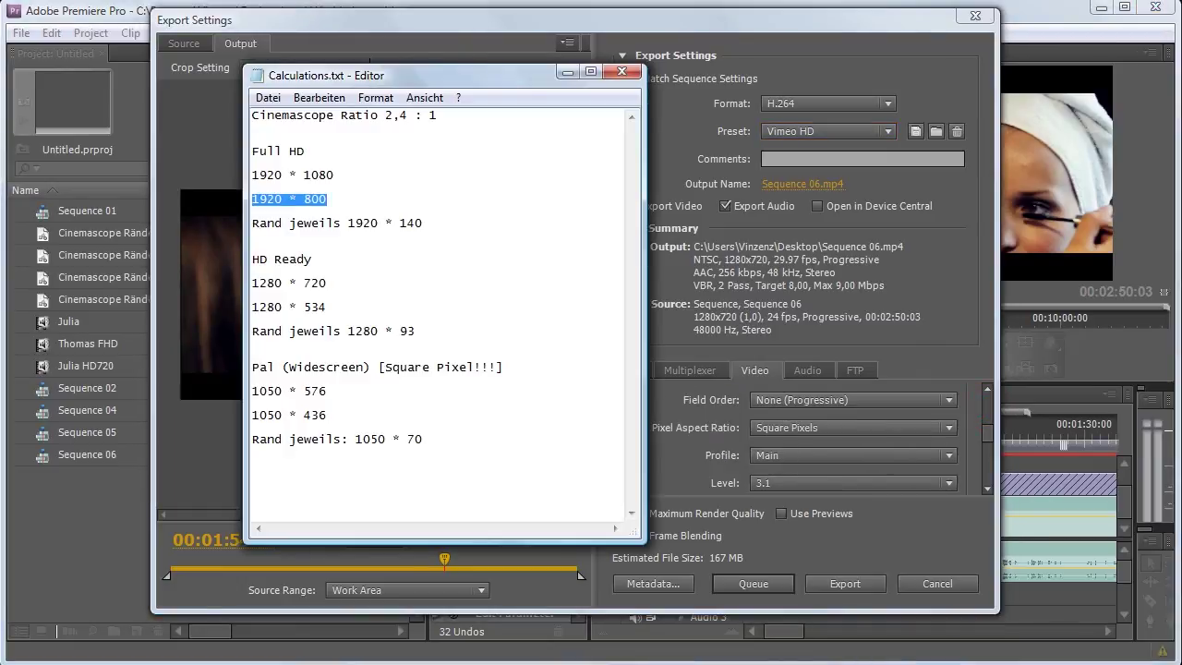
{"action": "key", "text": "alt+Tab"}
{"action": "mouse_move", "coordinate": [988, 435]}
{"action": "left_mouse_down"}
{"action": "mouse_move", "coordinate": [984, 468]}
{"action": "mouse_move", "coordinate": [983, 413]}
{"action": "left_mouse_up"}
{"action": "left_click", "coordinate": [772, 458]}
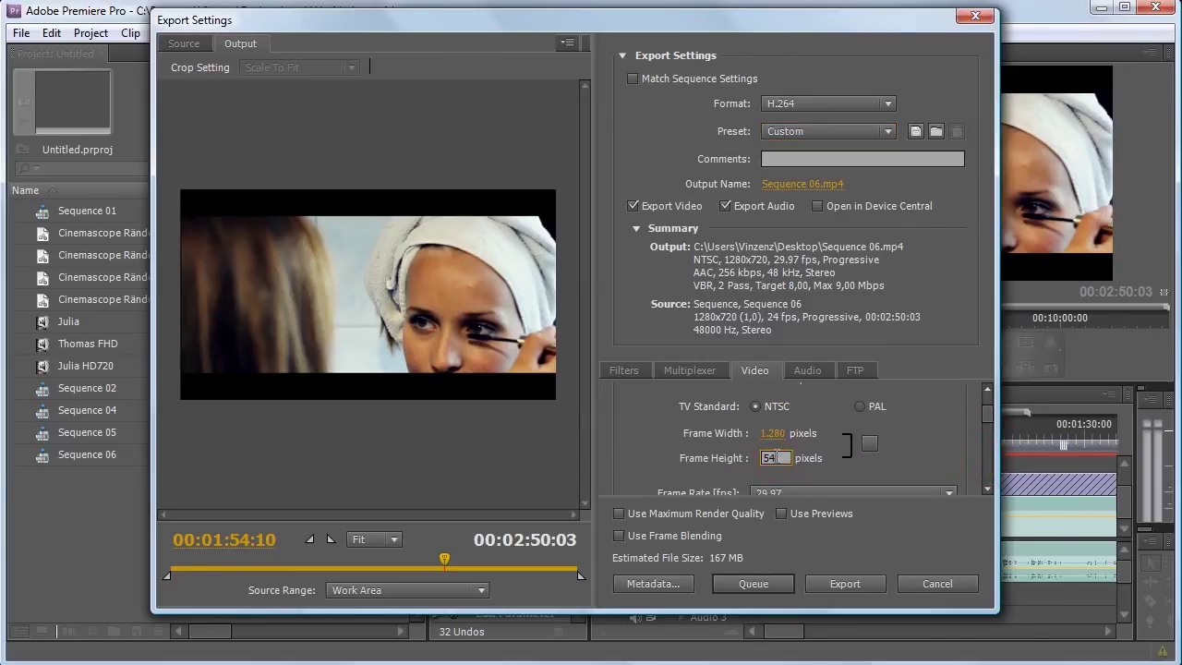
{"action": "type", "text": "2"}
{"action": "key", "text": "Return"}
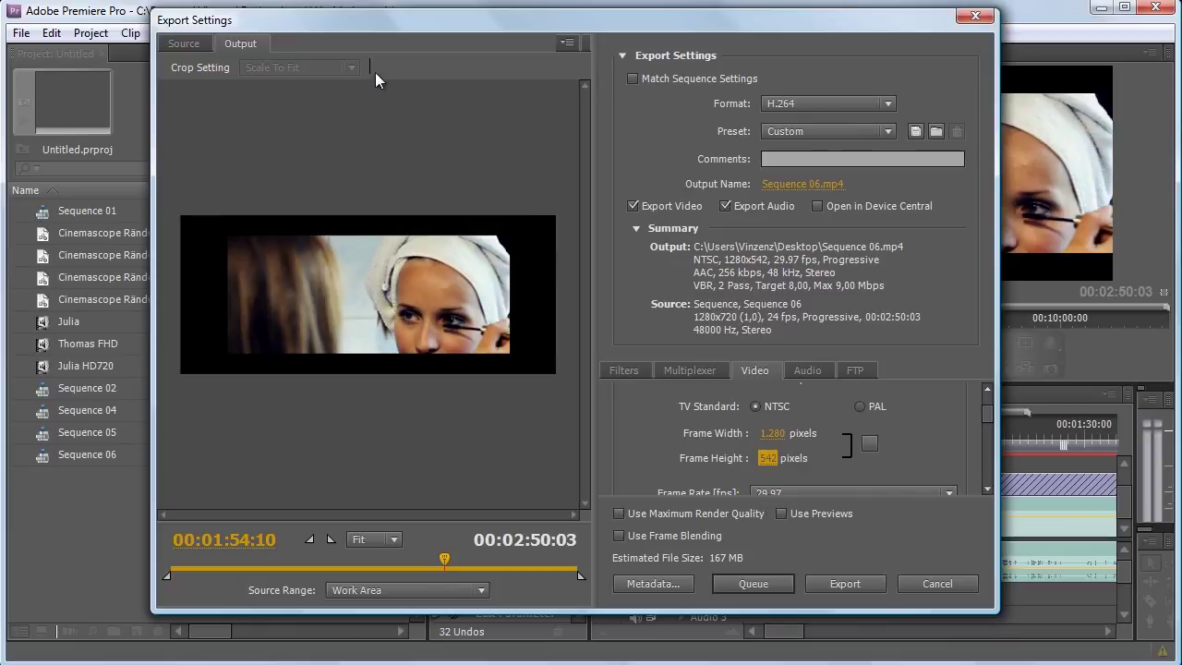
{"action": "left_click_drag", "start_coordinate": [988, 414], "coordinate": [990, 432]}
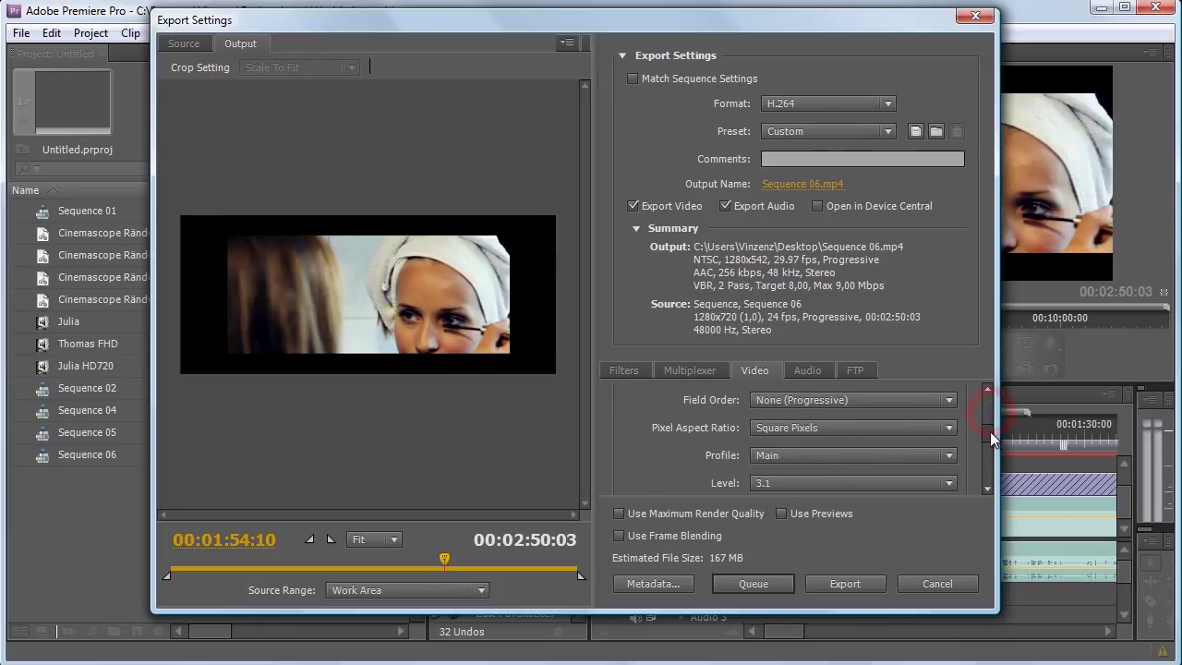
Re-enable the source crop with Top and Bottom at 93, then check the 1280×542 output preview.
{"action": "left_click", "coordinate": [183, 43]}
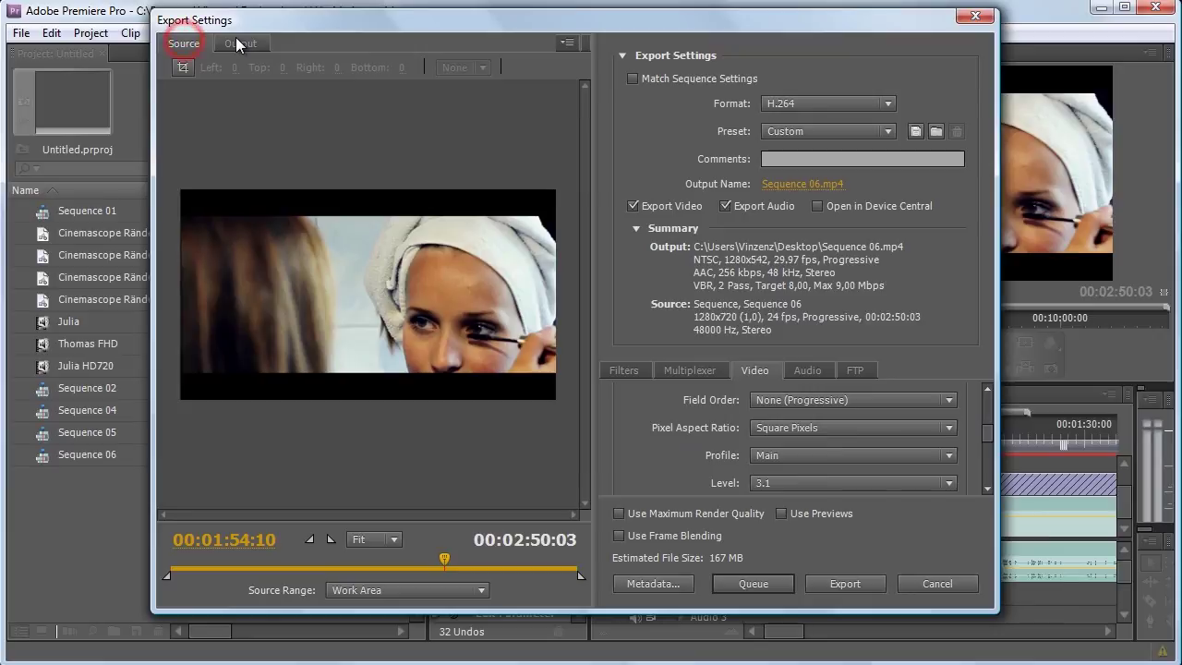
{"action": "left_click", "coordinate": [183, 67]}
{"action": "left_click", "coordinate": [280, 68]}
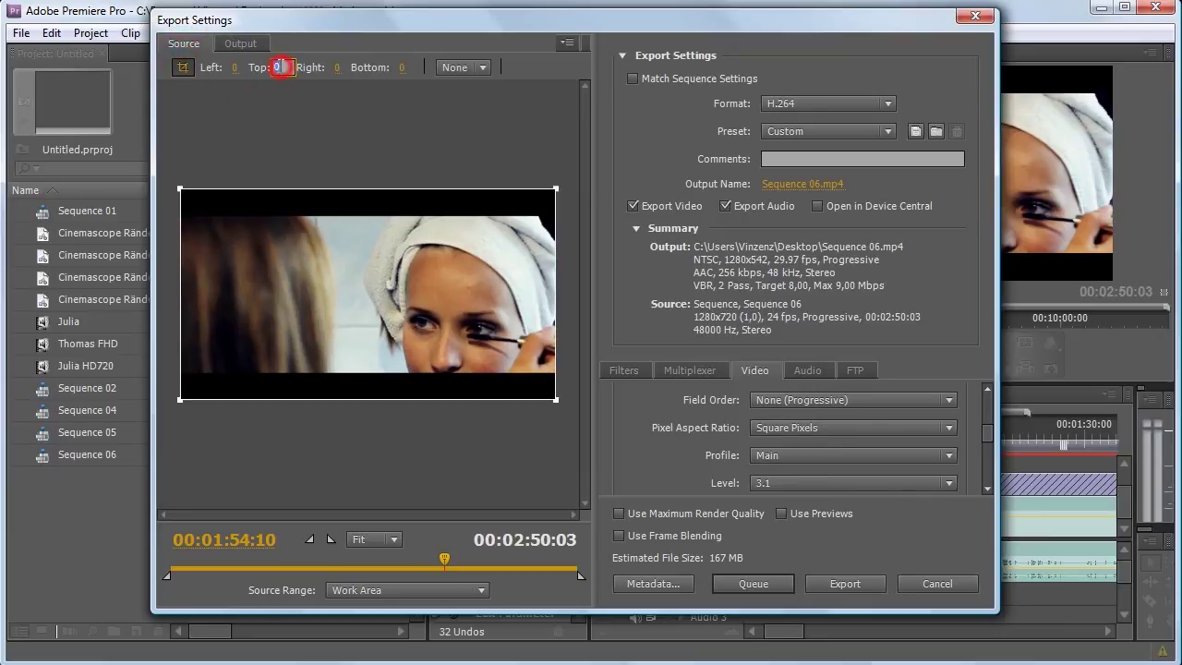
{"action": "left_click", "coordinate": [402, 68]}
{"action": "type", "text": "93"}
{"action": "left_click", "coordinate": [409, 145]}
{"action": "left_click", "coordinate": [240, 44]}
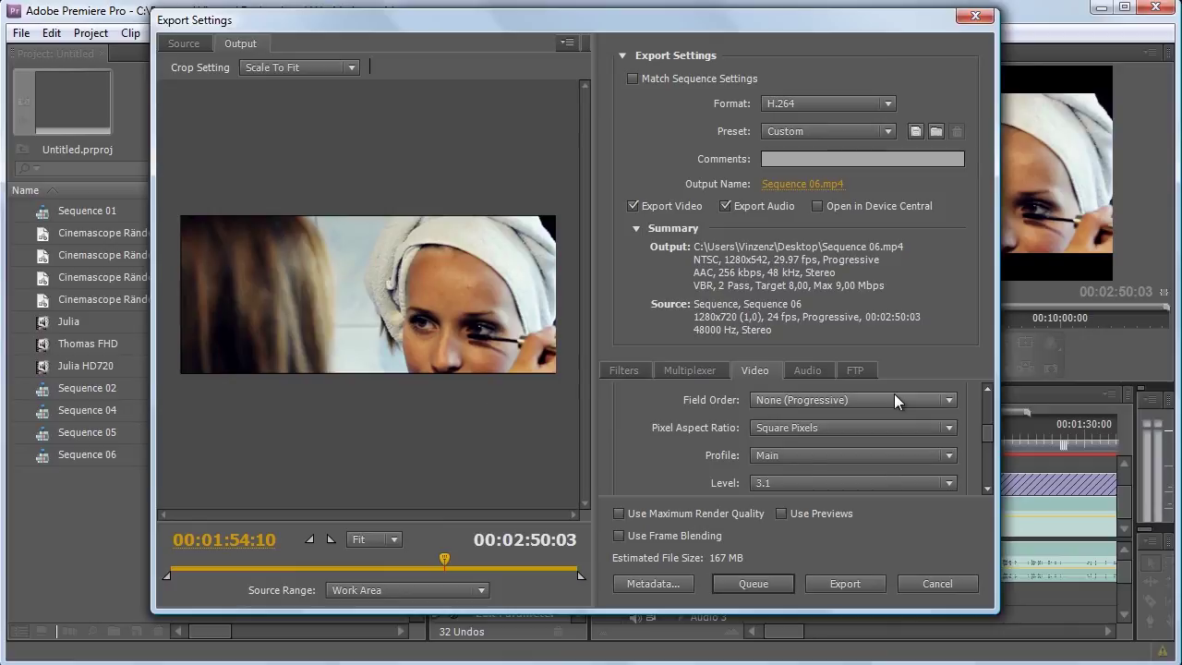
{"action": "left_click_drag", "start_coordinate": [985, 437], "coordinate": [983, 397]}
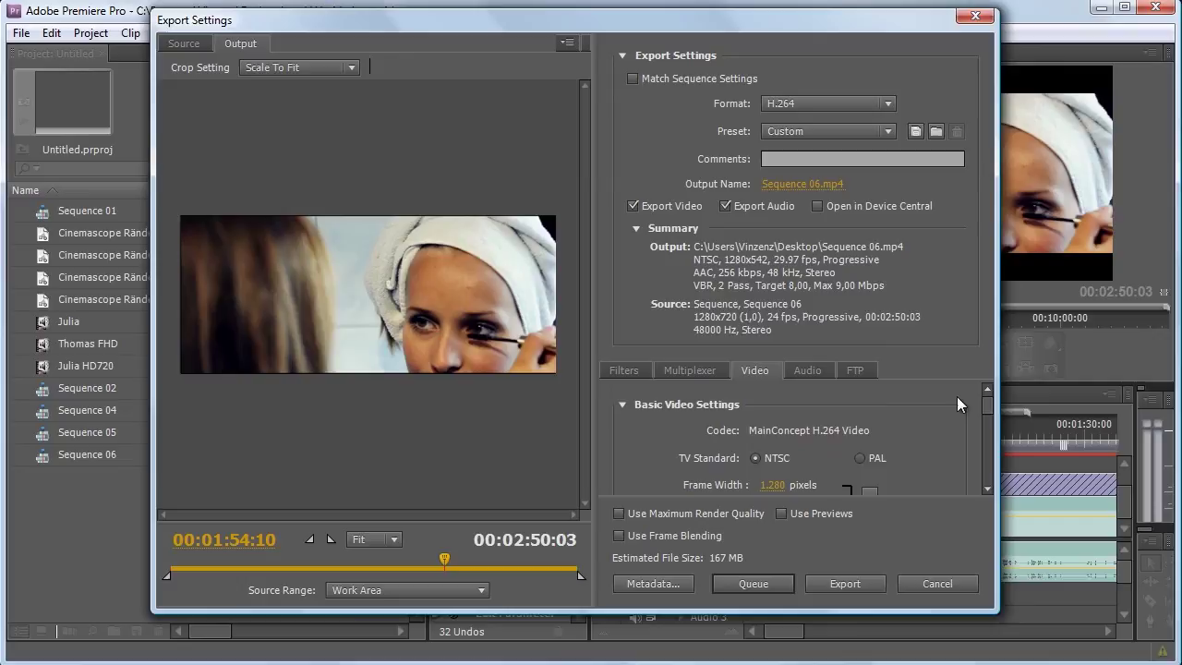